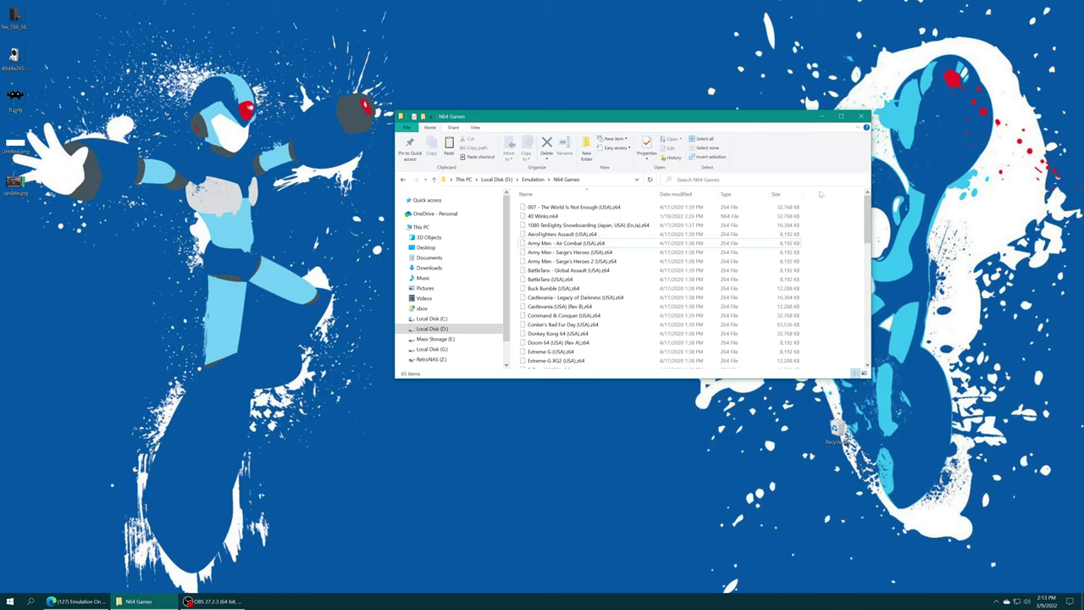
Step: Copy the N64 Games folder from D:\Emulation into the Games folder on Local Disk (G:)
left_click_drag(832, 207, 828, 303)
left_click(434, 179)
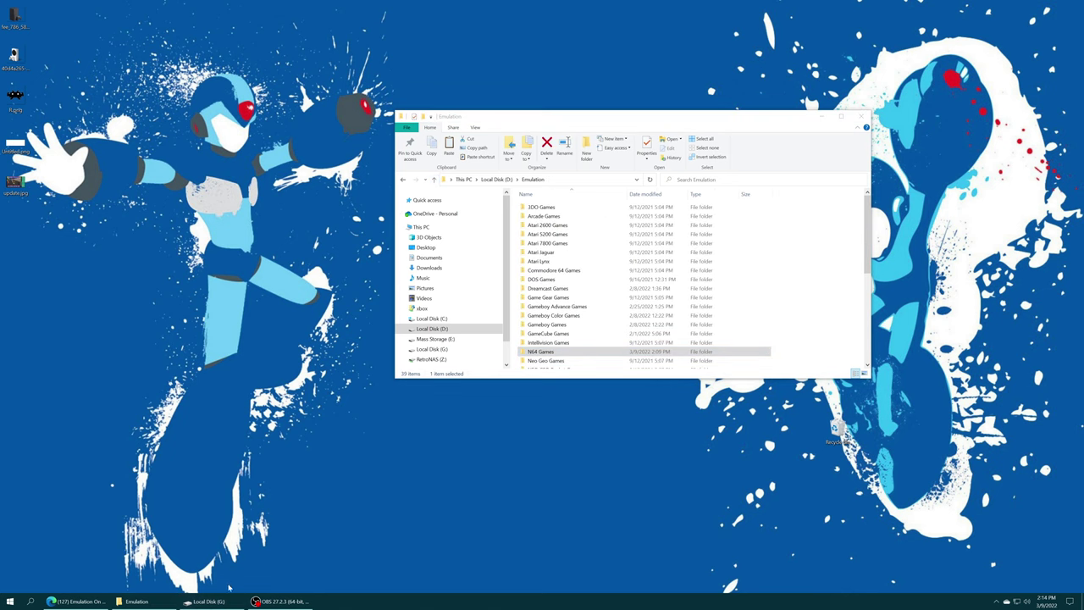
left_click(205, 601)
double_click(232, 334)
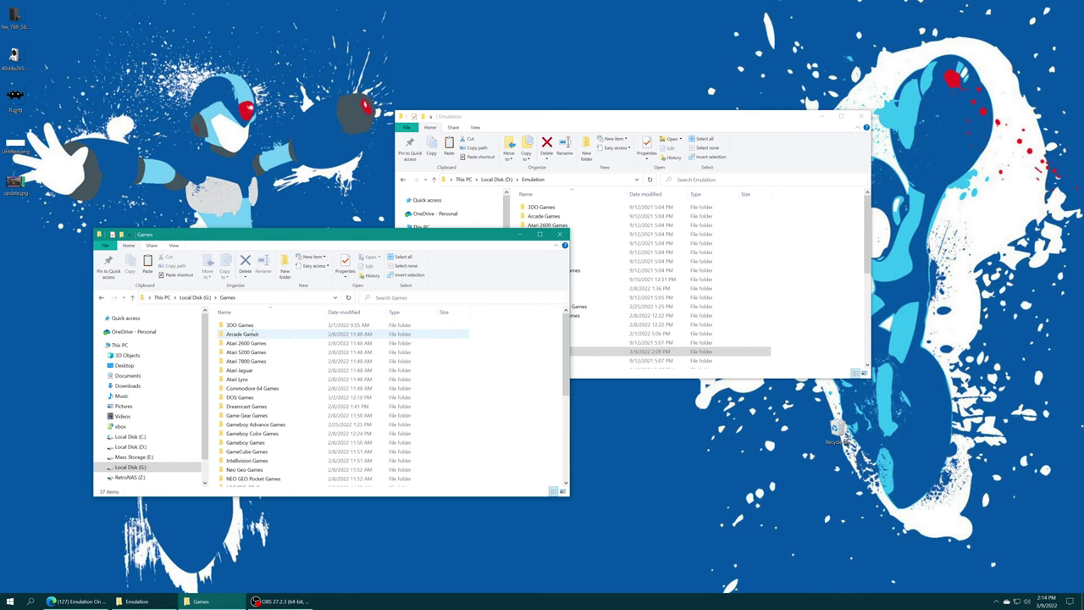
left_click_drag(656, 351, 546, 401)
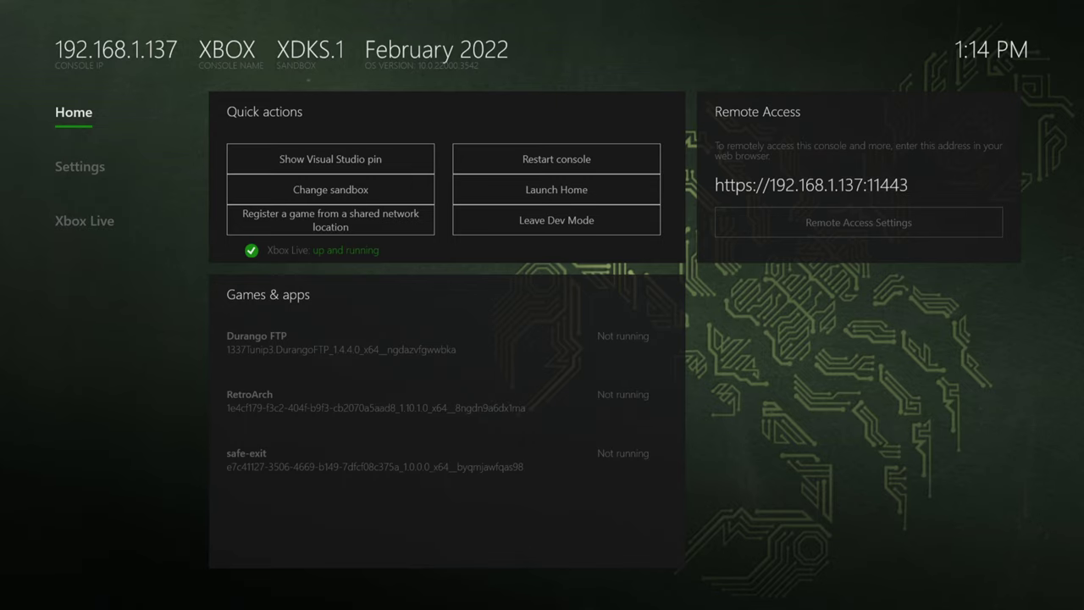
key("Down")
key("Down")
key("Down")
key("Down")
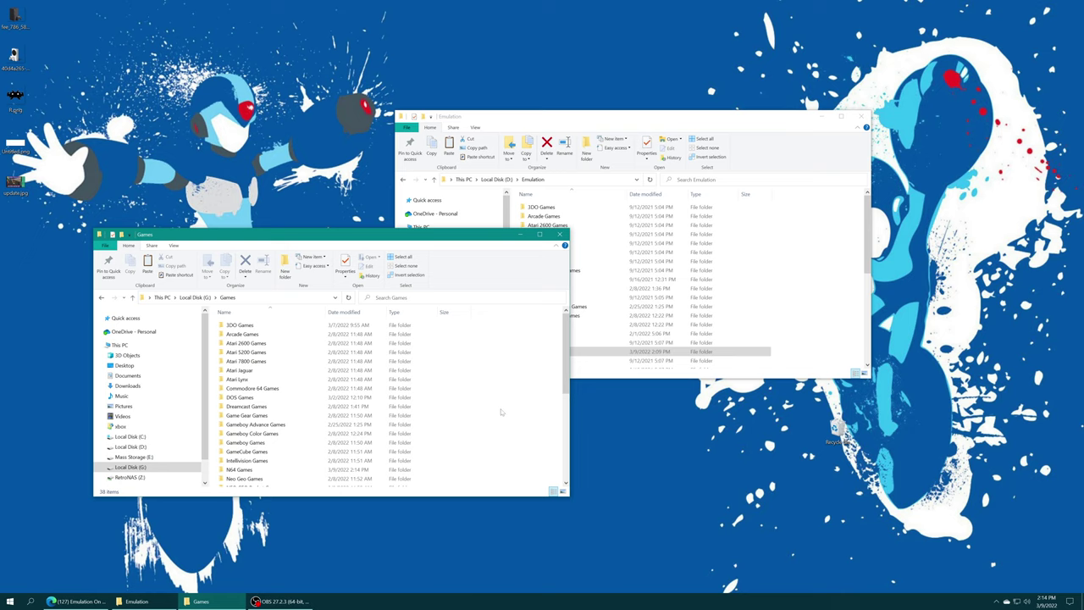
Step: Open the games folder inside the 1e4cf179 1.10.1.0_x64 package in the xbox network location's S\Program Files\WindowsApps folder
left_click(121, 425)
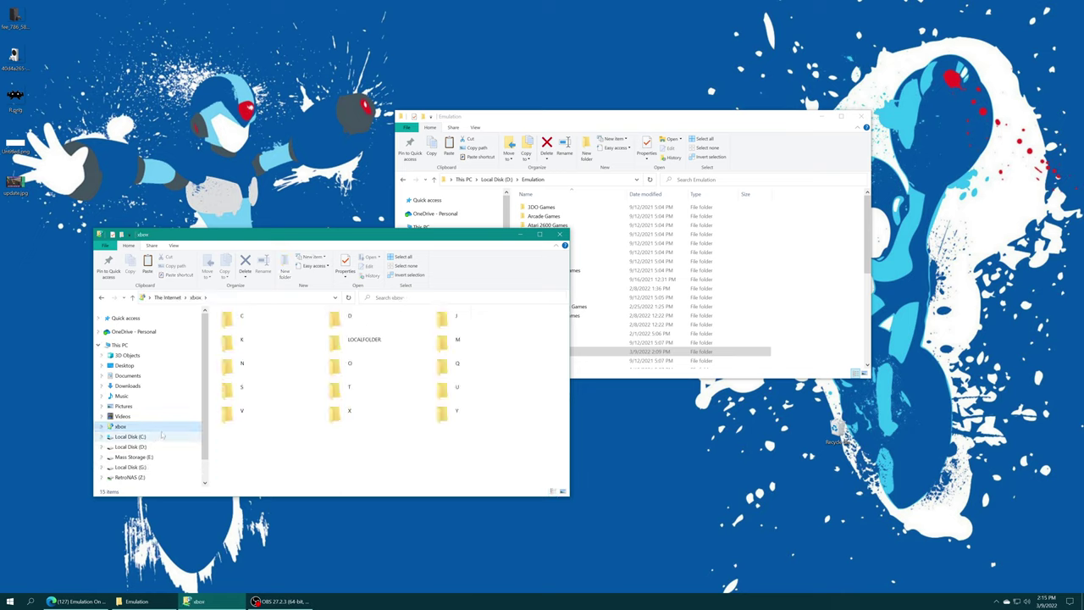
double_click(245, 388)
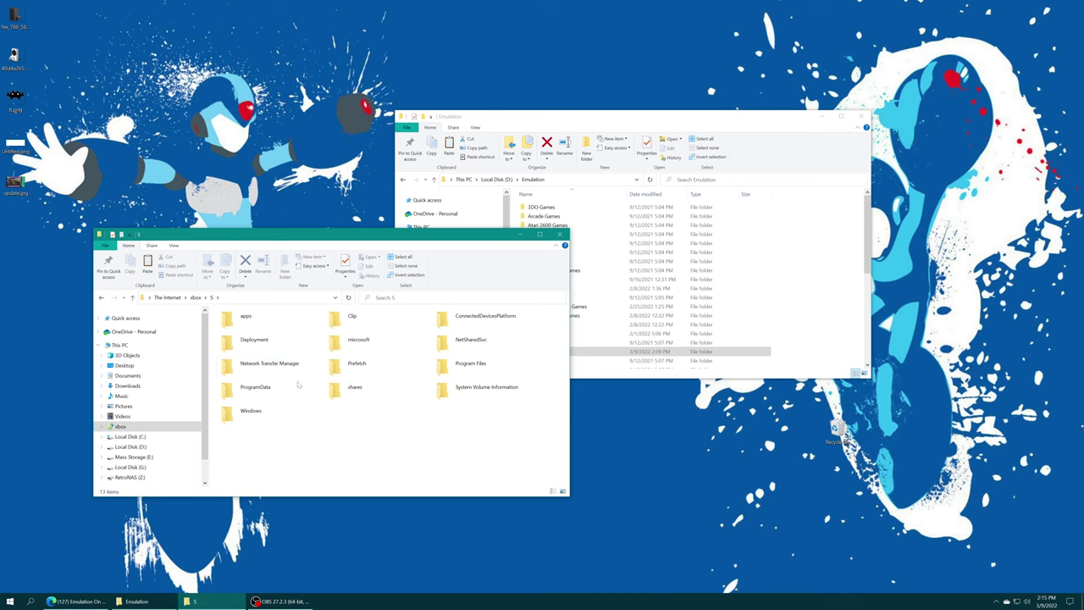
double_click(470, 373)
double_click(258, 320)
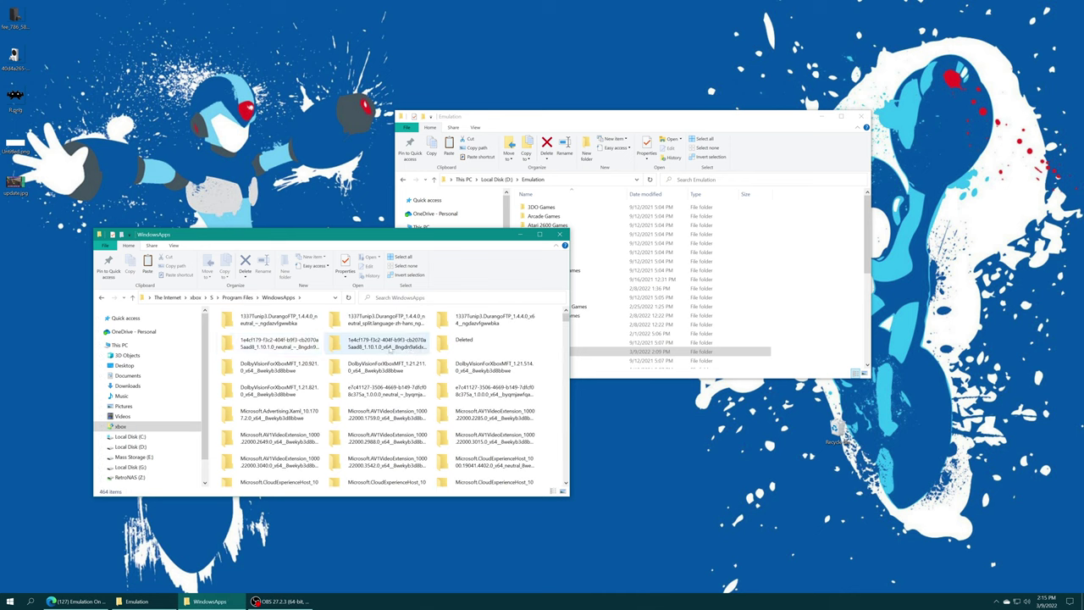
double_click(385, 343)
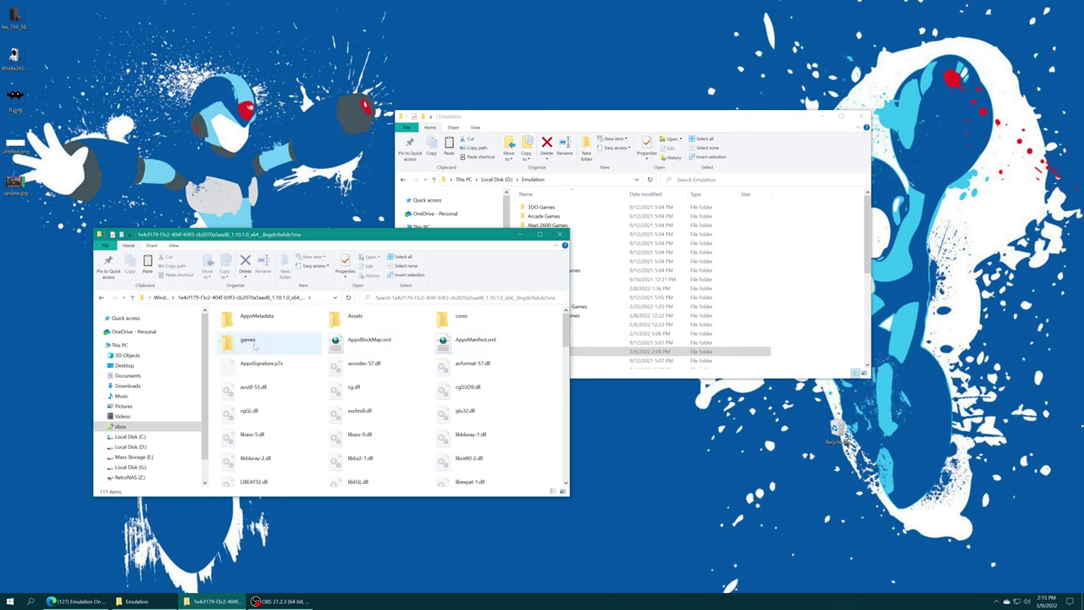
double_click(251, 342)
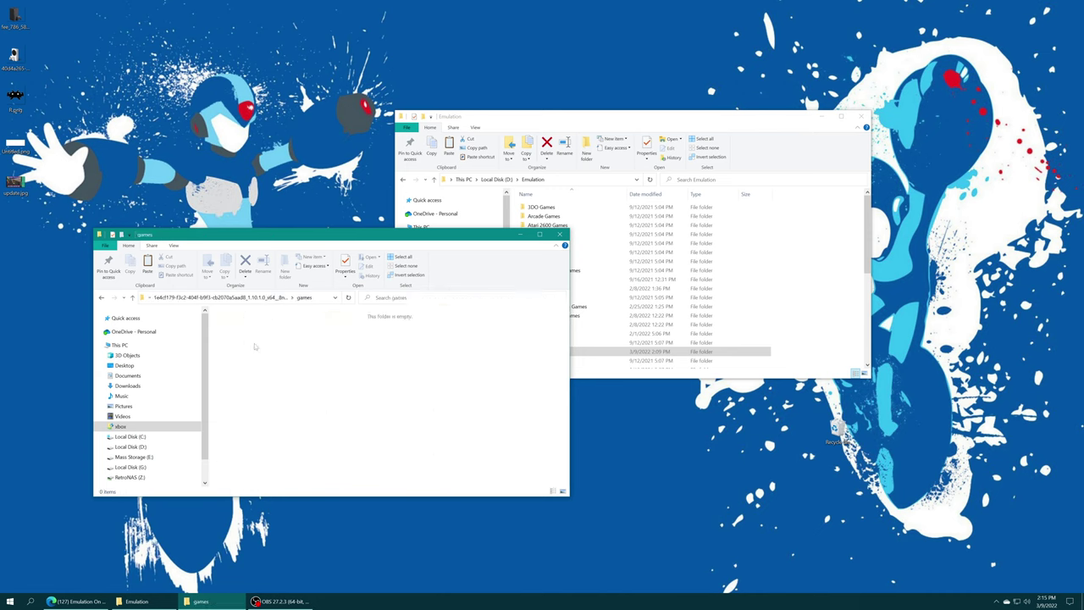
left_click_drag(590, 353, 772, 352)
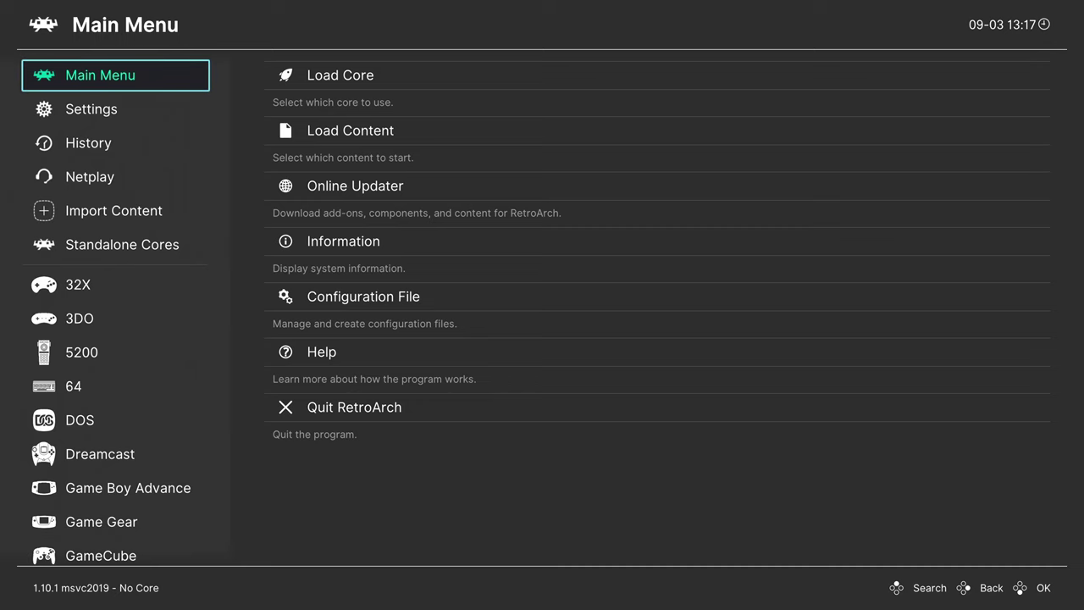
Step: Switch to RetroArch and start a directory scan from the content import options
key("Down")
key("Down")
key("Down")
key("Down")
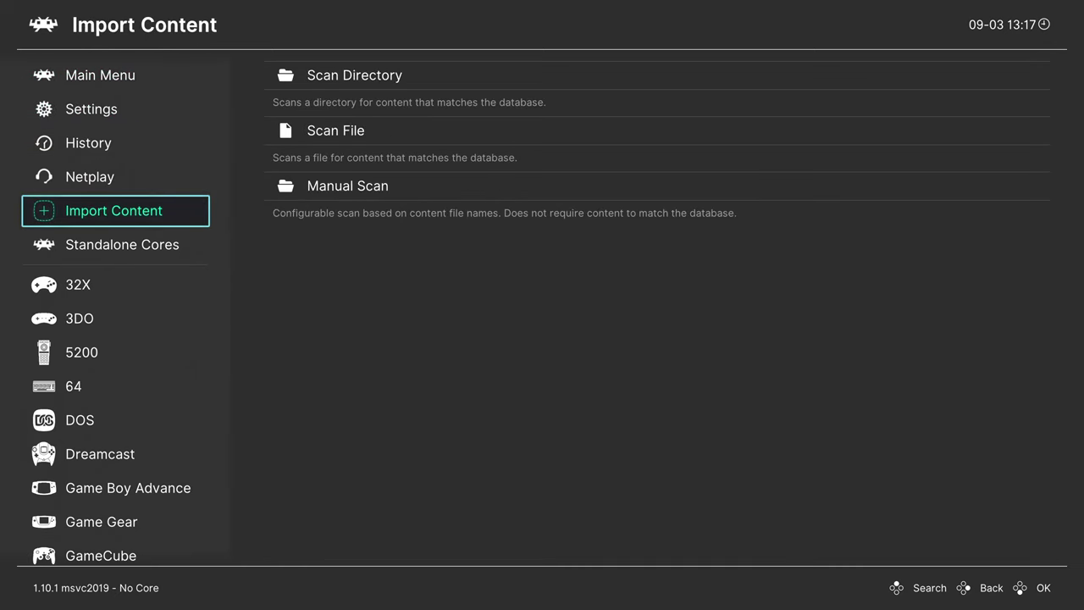
key("Right")
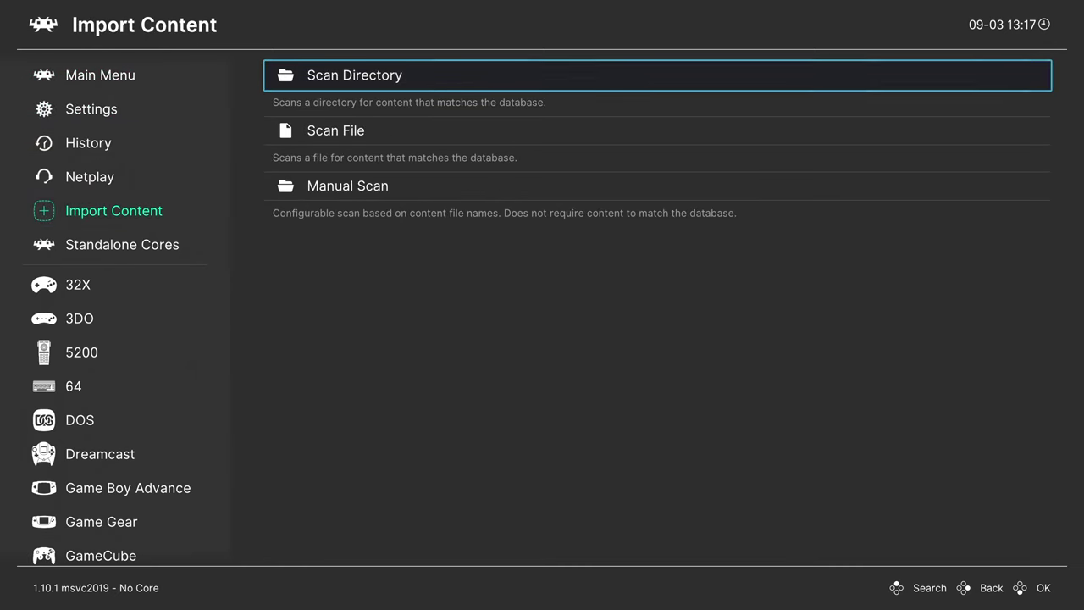
key("Return")
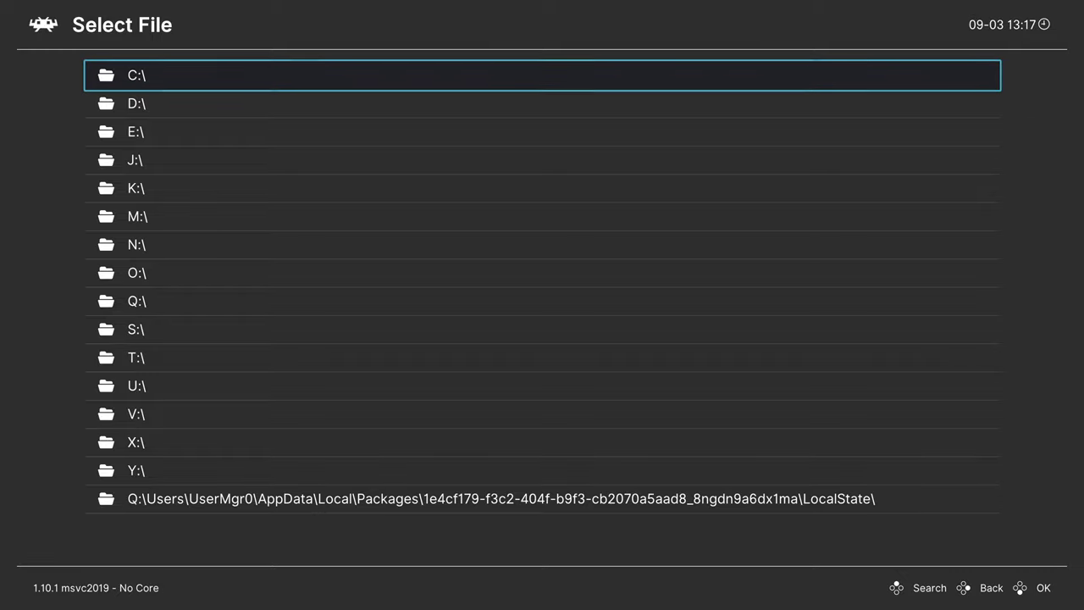
Step: Open the E:\ drive as the location for the directory scan
key("Down")
key("Down")
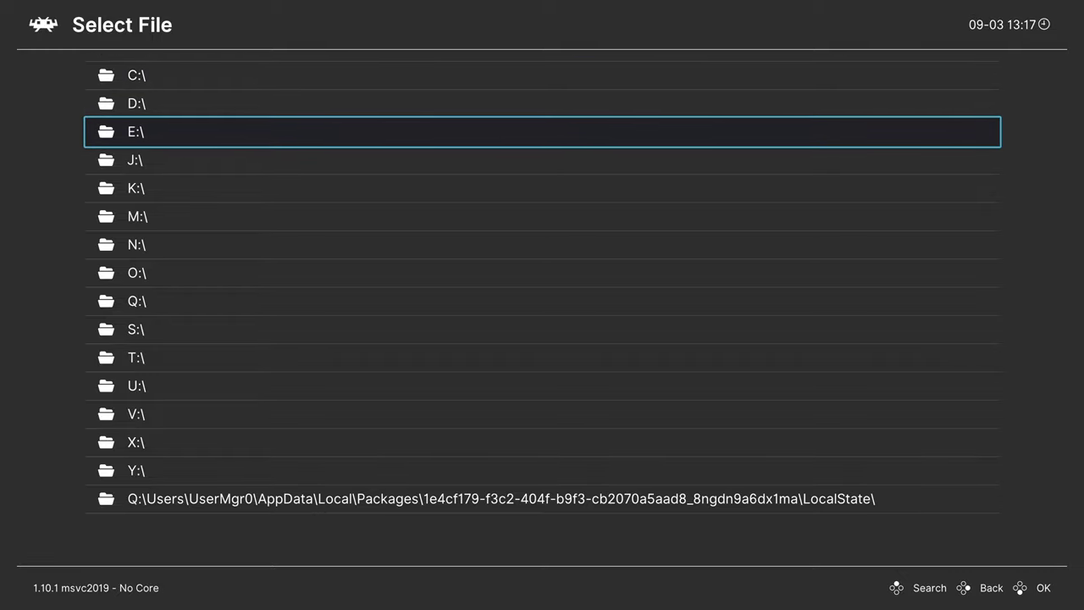
key("Up")
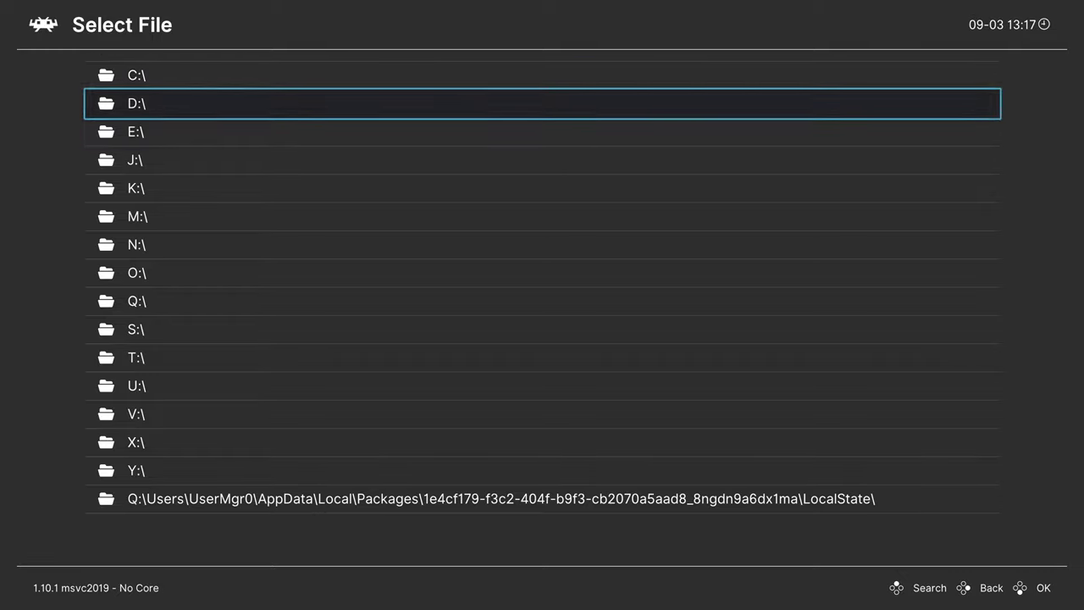
key("Down")
key("Down")
key("Down")
key("Down")
key("Down")
key("Down")
key("Down")
key("Down")
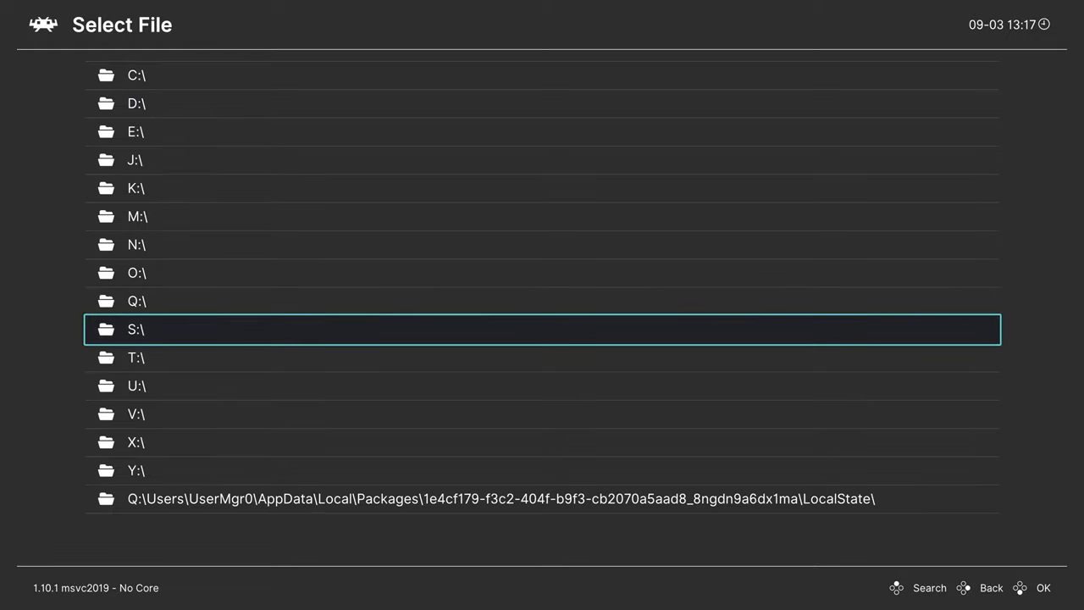
key("Up")
key("Up")
key("Up")
key("Up")
key("Up")
key("Up")
key("Up")
key("Return")
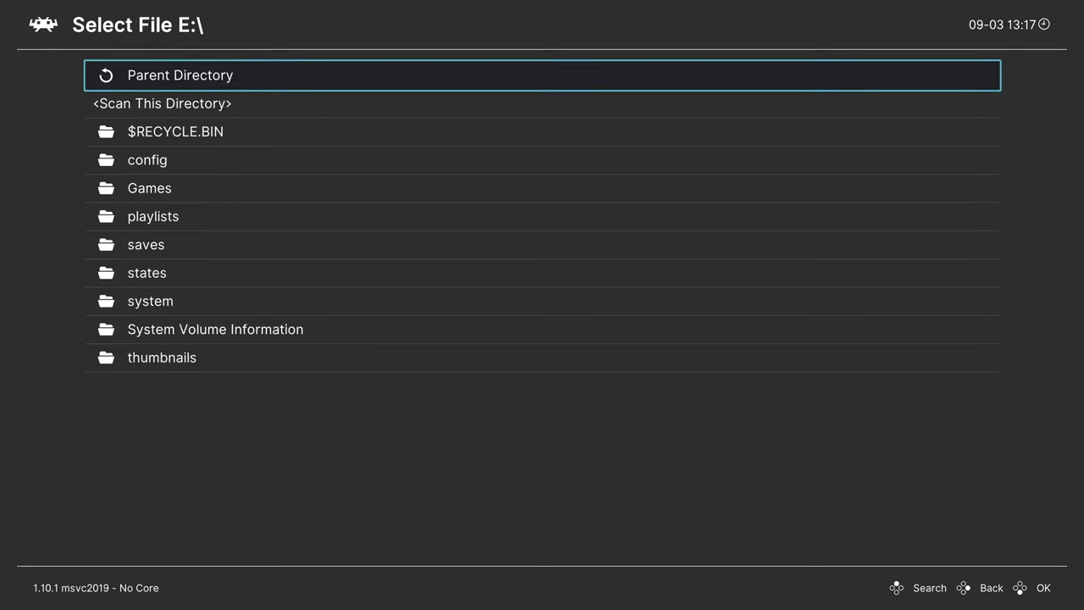
Step: Scan the E:\Games\N64 Games folder for content and return to the import options
key("Down")
key("Down")
key("Down")
key("Down")
key("Return")
key("Down")
key("Down")
key("Down")
key("Down")
key("Down")
key("Down")
key("Down")
key("Down")
key("Down")
key("Down")
key("Down")
key("Down")
key("Down")
key("Down")
key("Down")
key("Down")
key("Down")
key("Down")
key("Down")
key("Down")
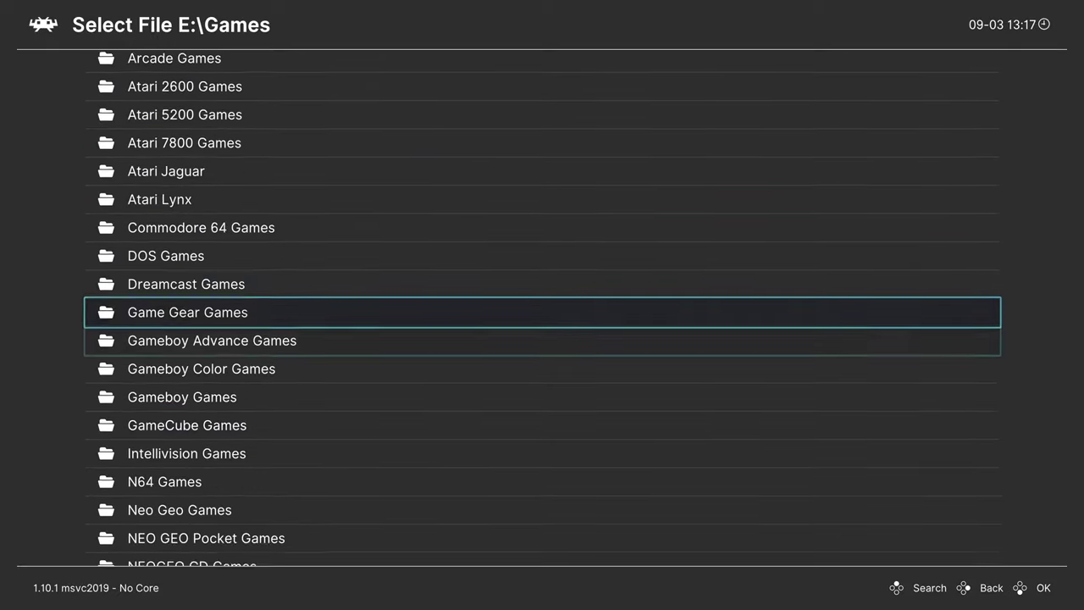
key("Up")
key("Up")
key("Return")
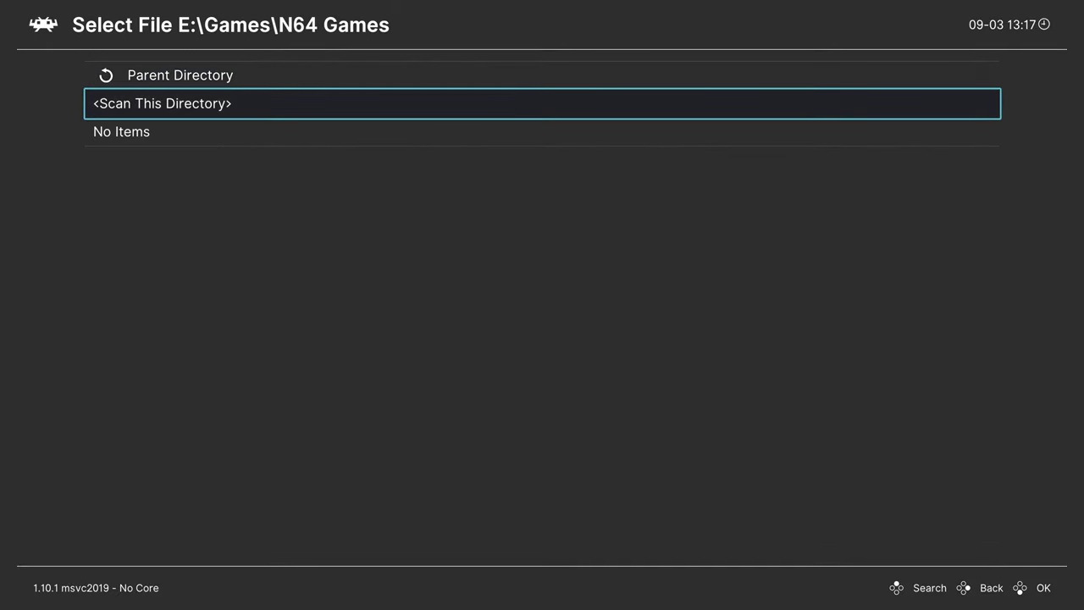
key("Return")
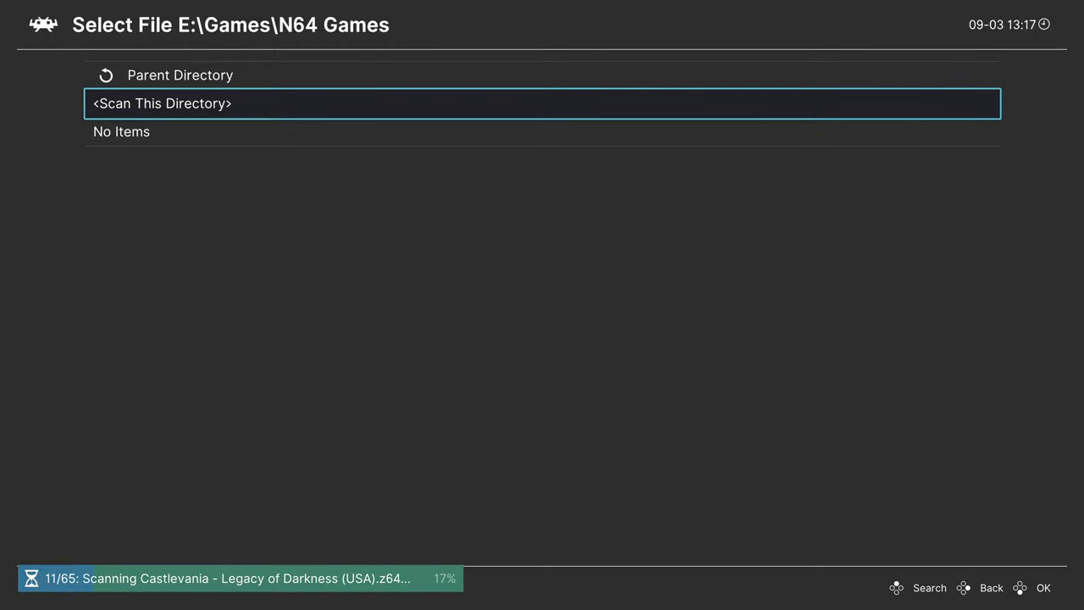
key("BackSpace")
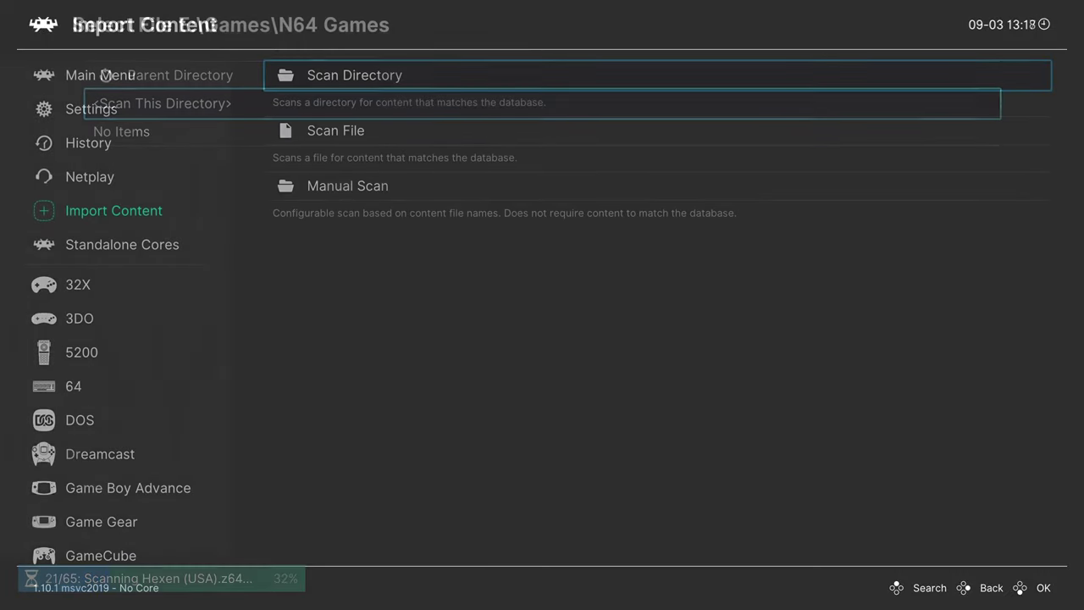
Step: Turn on Scan Inside Archives in the Manual Scan settings and leave them without starting a scan
key("Down")
key("Down")
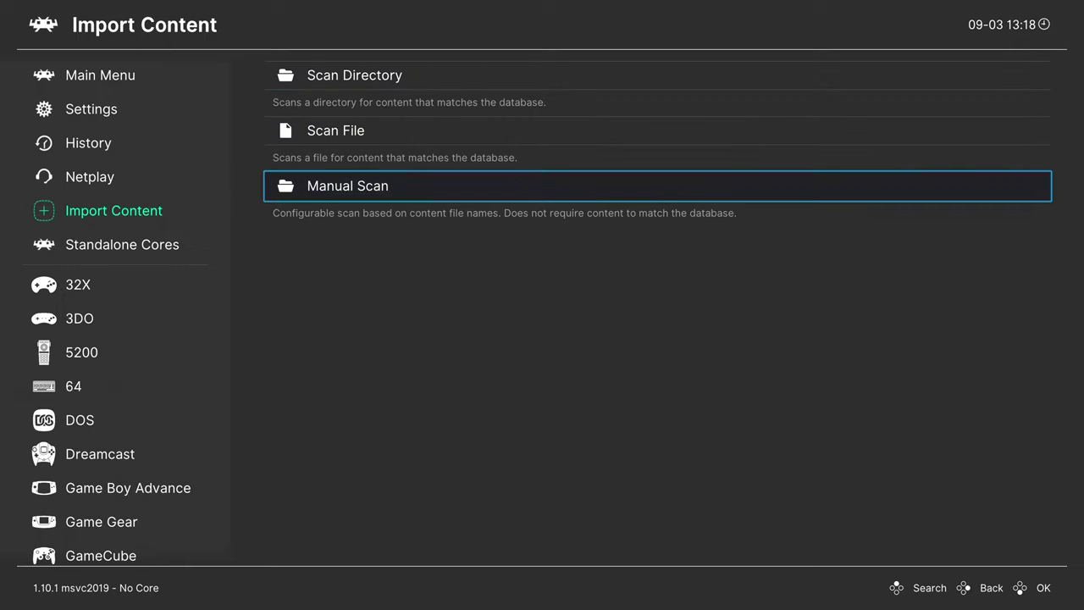
key("Return")
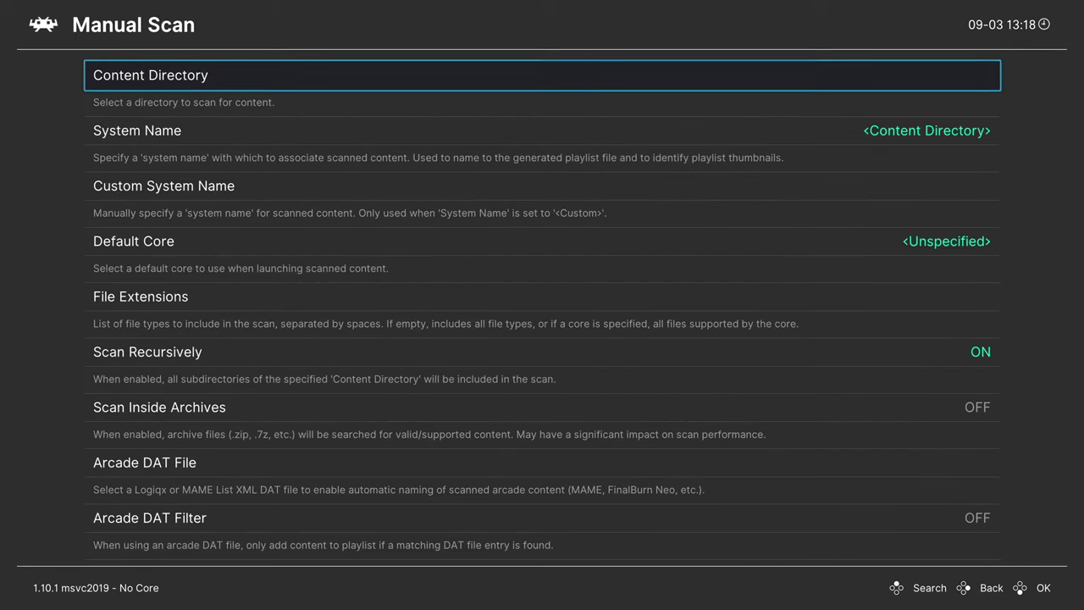
key("Down")
key("Down")
key("Down")
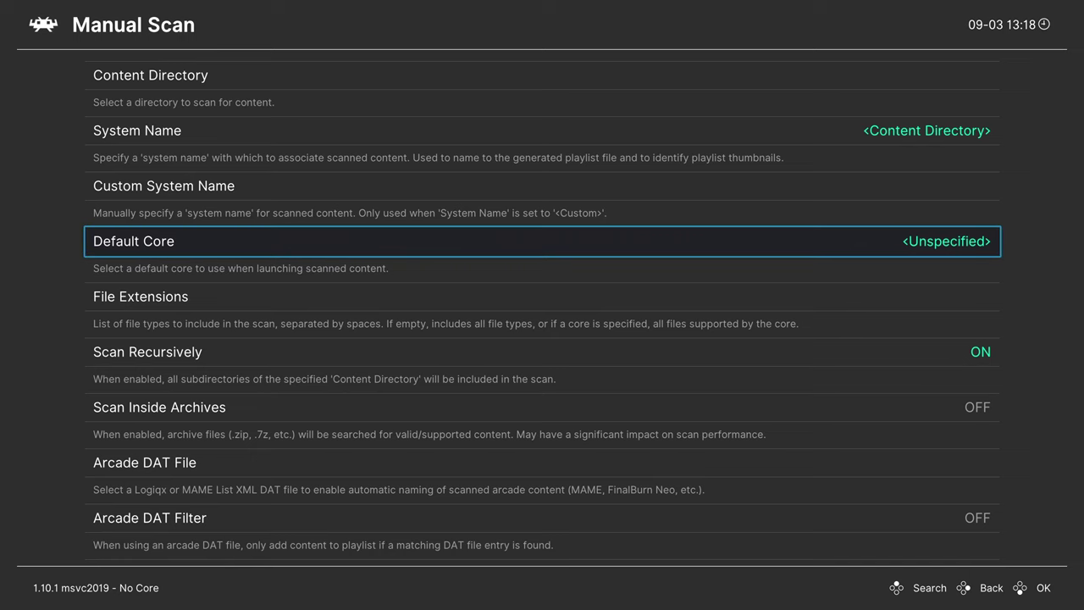
key("Down")
key("Down")
key("Down")
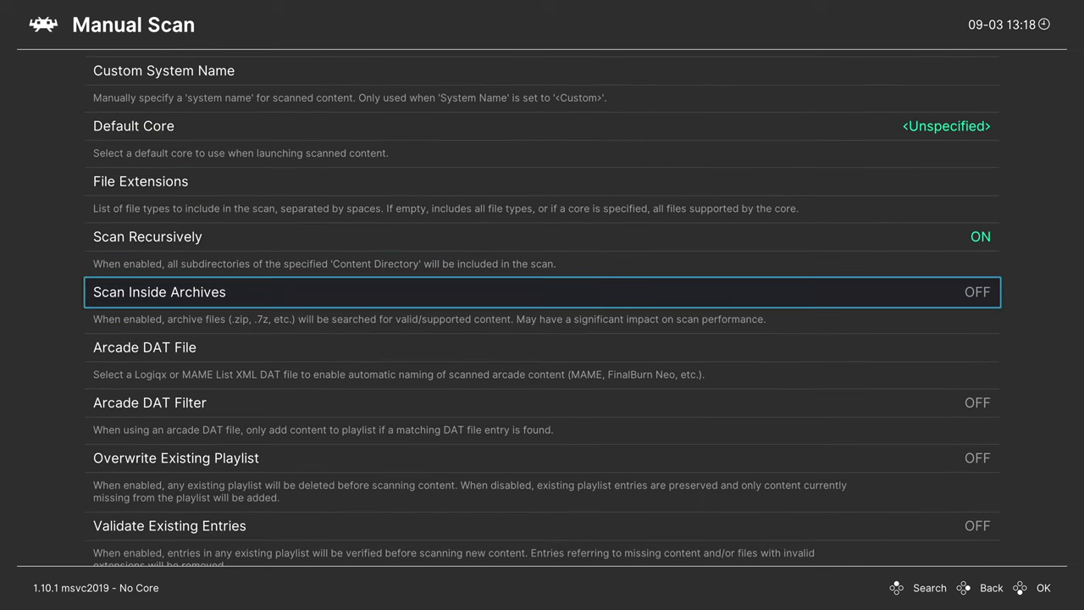
key("Return")
key("Down")
key("Down")
key("Down")
key("Down")
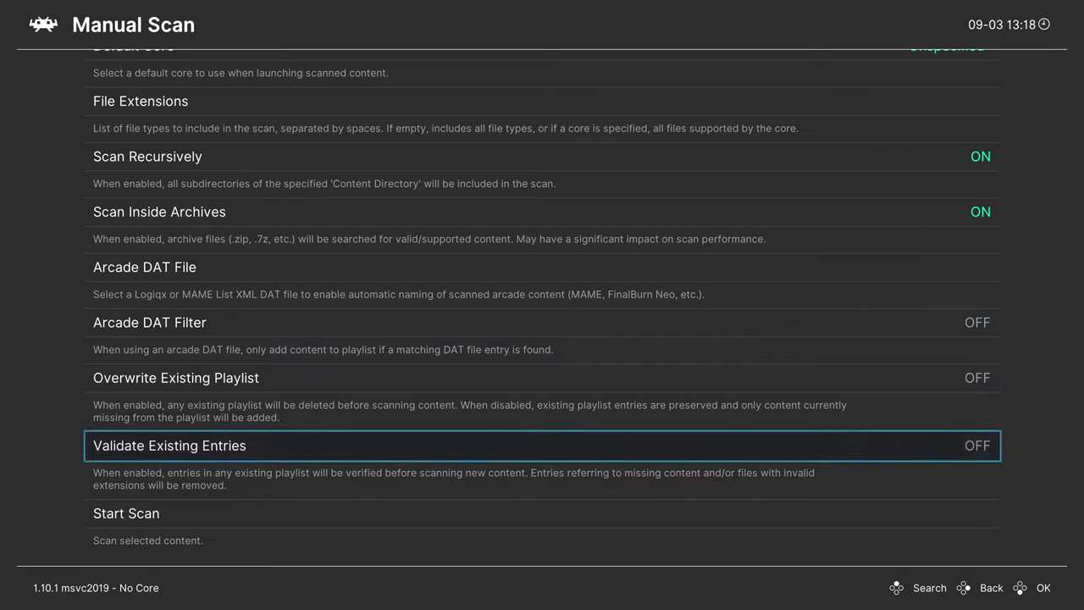
key("Down")
key("BackSpace")
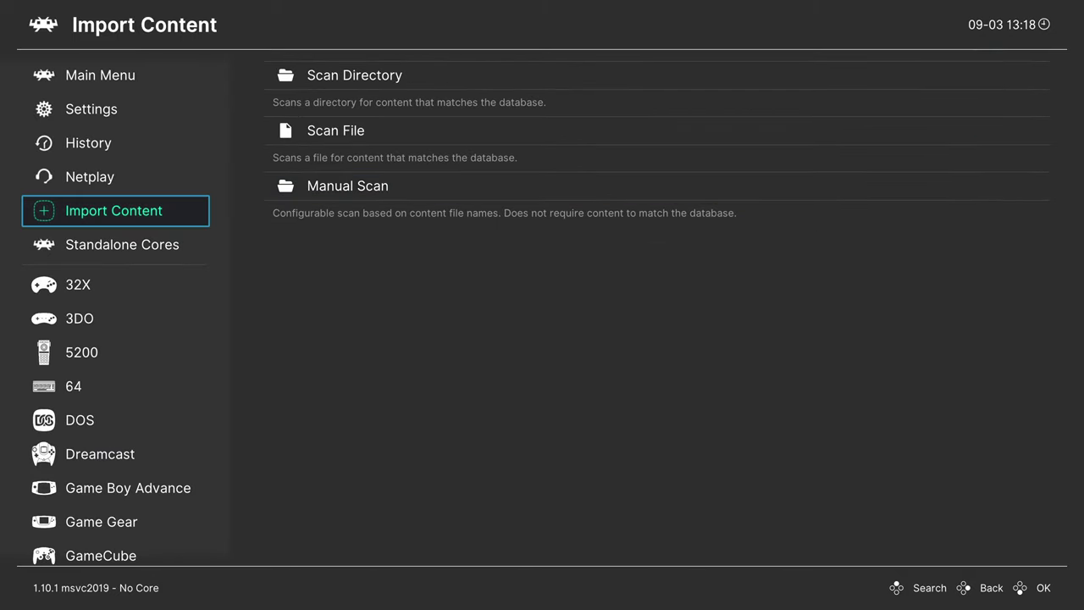
Step: Bring up the Nintendo 64 playlist among the system playlists
key("Down")
key("Down")
key("Down")
key("Down")
key("Down")
key("Down")
key("Down")
key("Down")
key("Down")
key("Down")
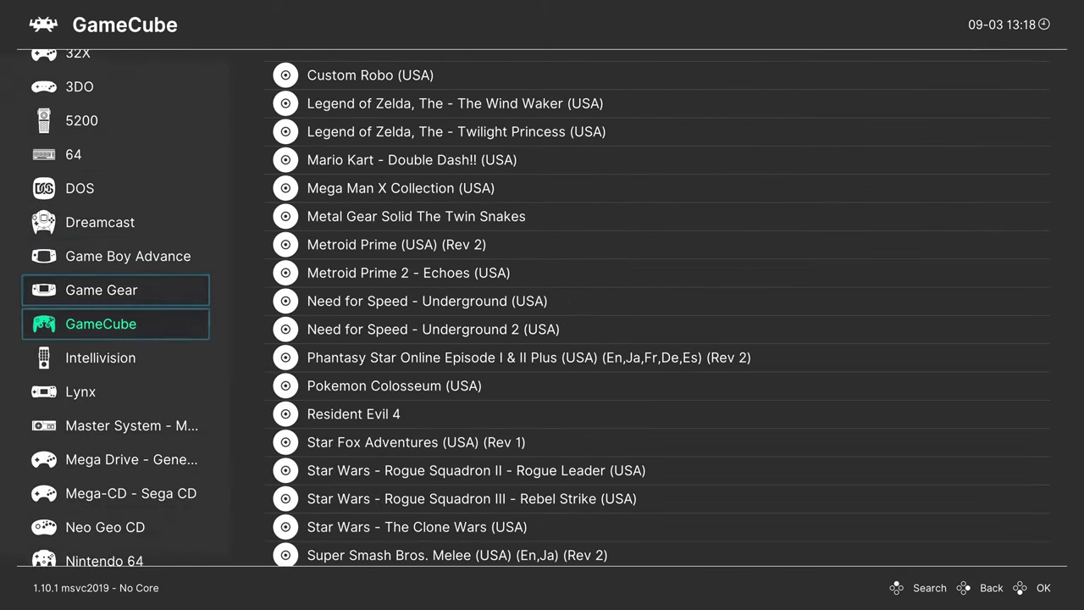
key("Down")
key("Down")
key("Down")
key("Down")
key("Down")
key("Down")
key("Down")
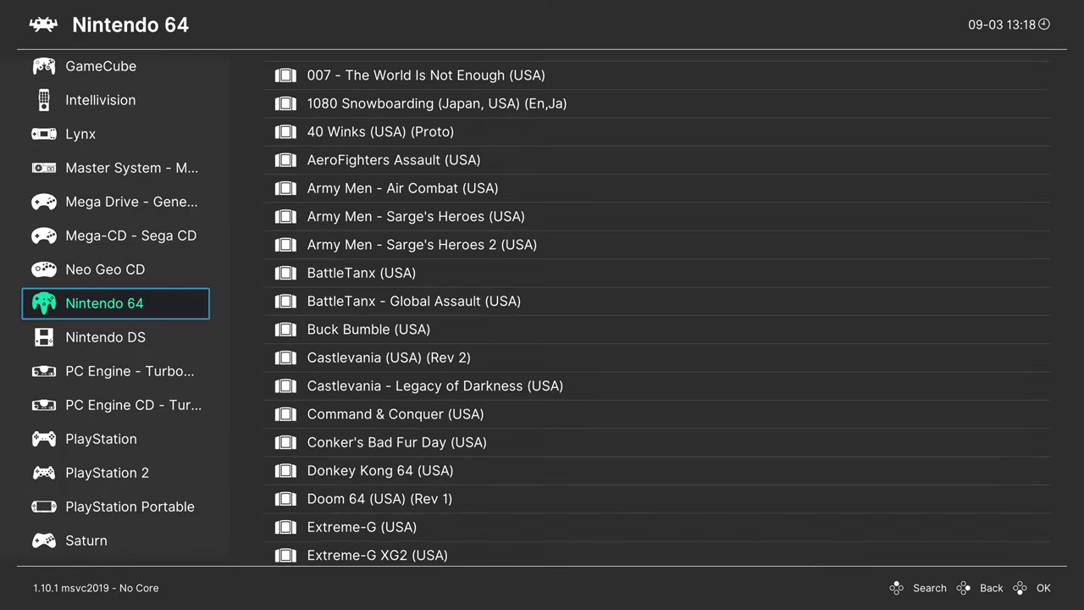
Step: Look through the games in the Nintendo 64 playlist, checking the entries and their thumbnails
key("Right")
key("Down")
key("Down")
key("Down")
key("Down")
key("Down")
key("Down")
key("Down")
key("Down")
key("Down")
key("Down")
key("Down")
key("Down")
key("Down")
key("Down")
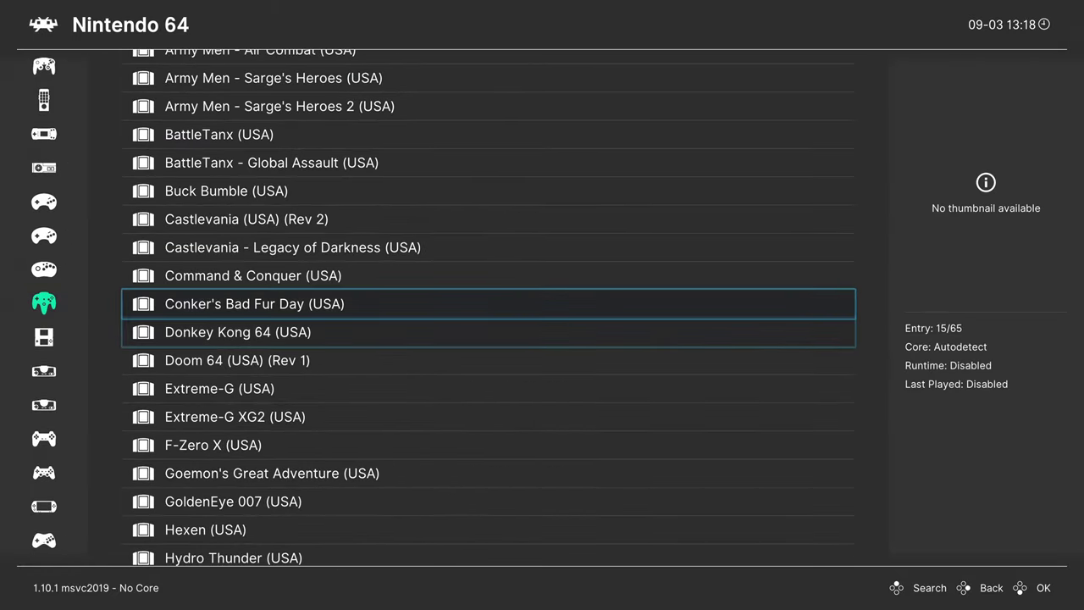
key("Down")
key("Down")
key("Down")
key("Down")
key("Down")
key("Down")
key("Down")
key("Down")
key("Down")
key("Down")
key("Down")
key("Down")
key("Down")
key("Down")
key("Down")
key("Down")
key("Down")
key("Down")
key("Down")
key("Down")
key("BackSpace")
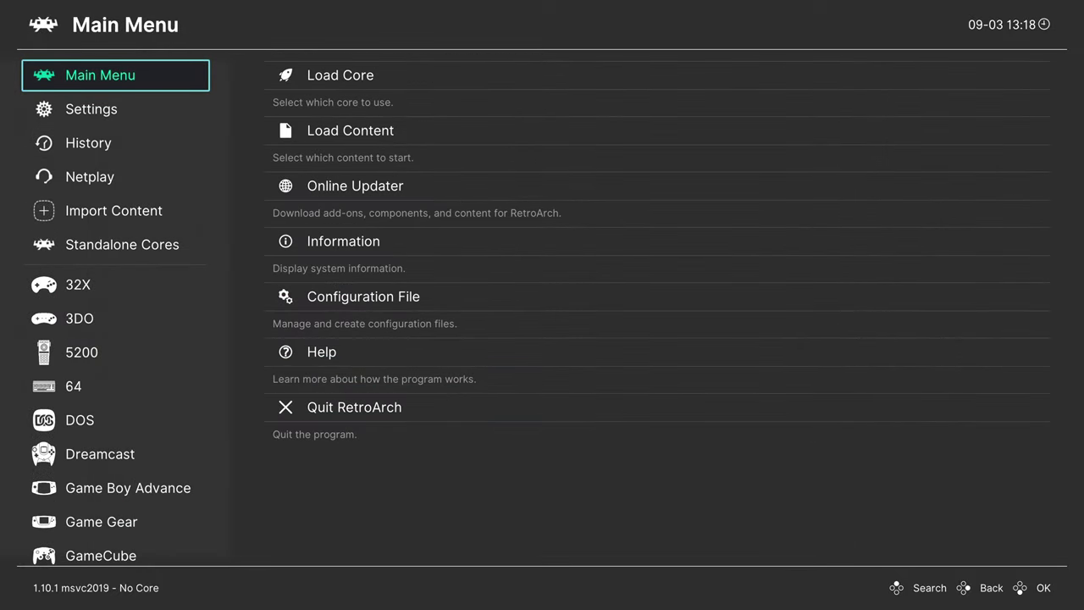
Step: Open the Playlist Thumbnails Updater from the Online Updater
key("Right")
key("Down")
key("Down")
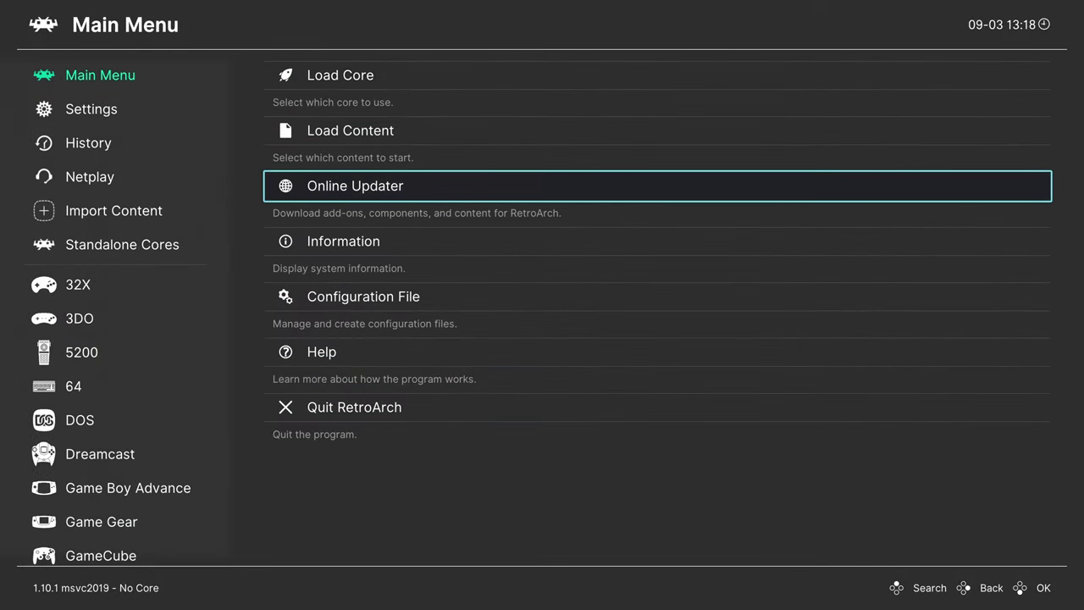
key("Return")
key("Down")
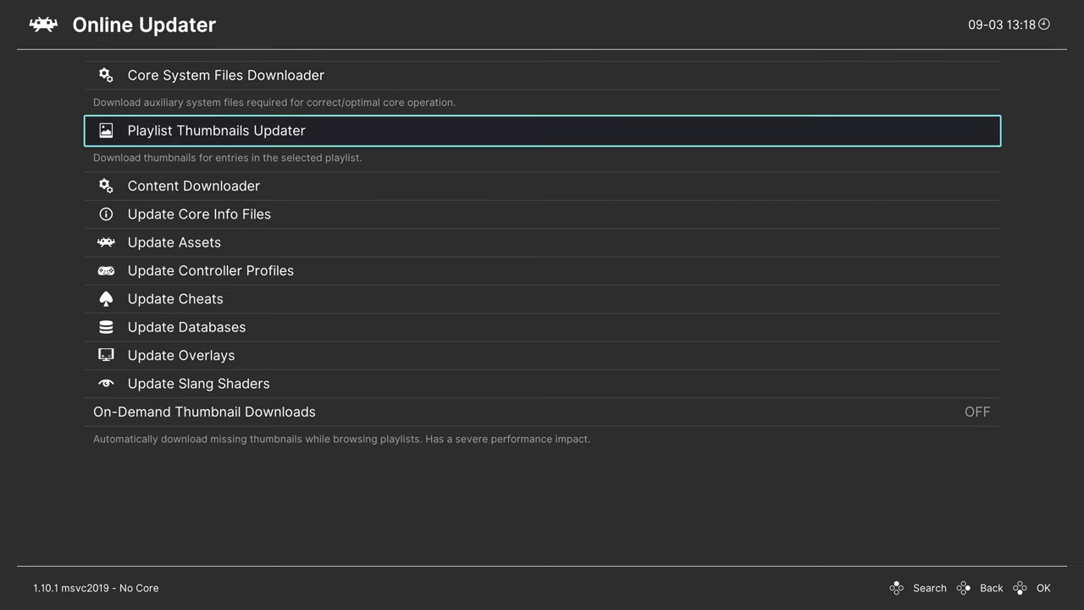
key("Return")
Step: Download the thumbnails for the Nintendo - Nintendo 64 playlist
key("Down")
key("Down")
key("Down")
key("Down")
key("Down")
key("Down")
key("Down")
key("Down")
key("Down")
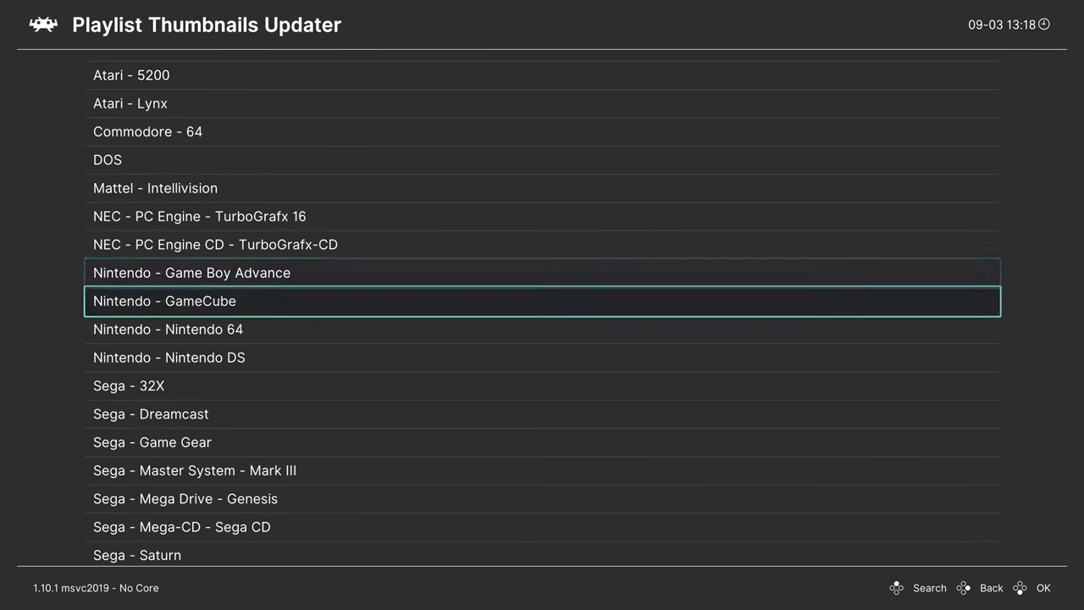
key("Return")
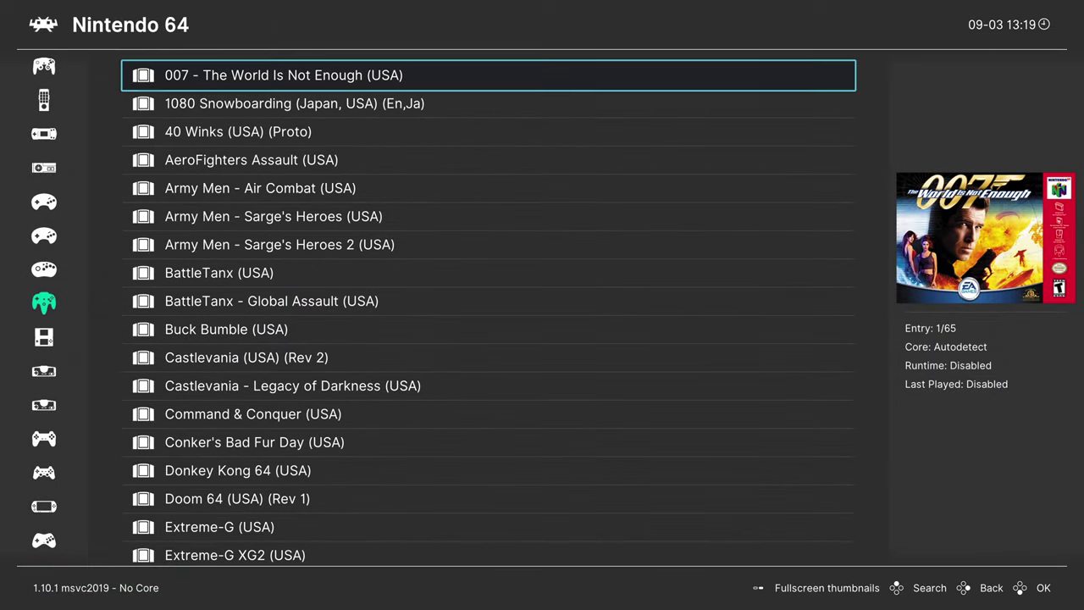
Step: Browse the games in the Nintendo 64 playlist to check their downloaded box art, and return to the first entry
key("Down")
key("Down")
key("Down")
key("Down")
key("Down")
key("Down")
key("Down")
key("Down")
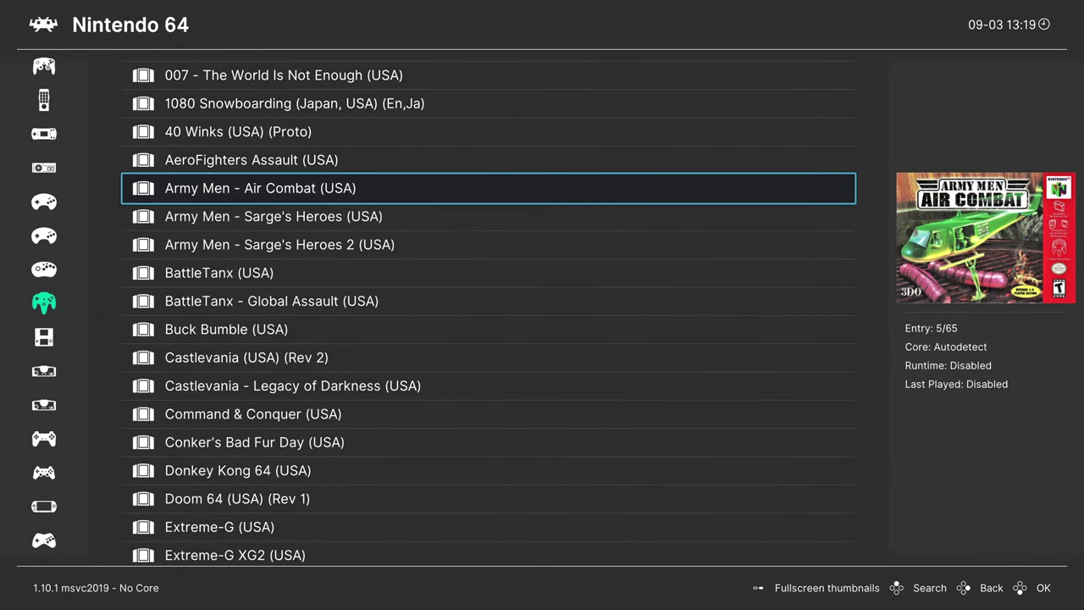
key("Down")
key("Down")
key("Down")
key("Down")
key("Down")
key("Down")
key("Down")
key("Down")
key("Down")
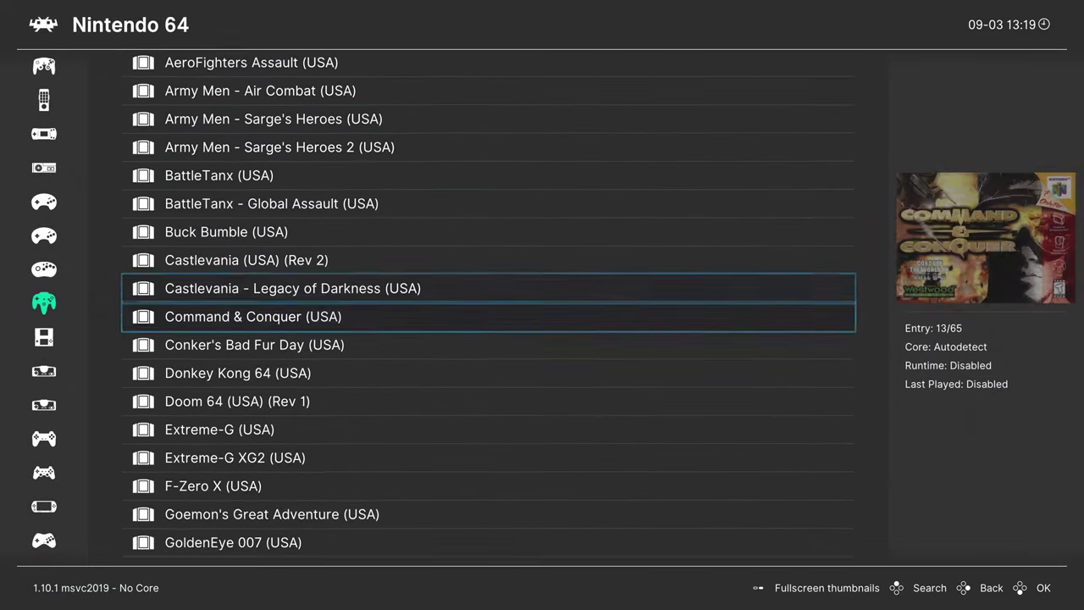
key("Down")
key("Down")
key("Down")
key("Down")
key("Down")
key("Down")
key("Down")
key("Down")
key("Down")
key("Down")
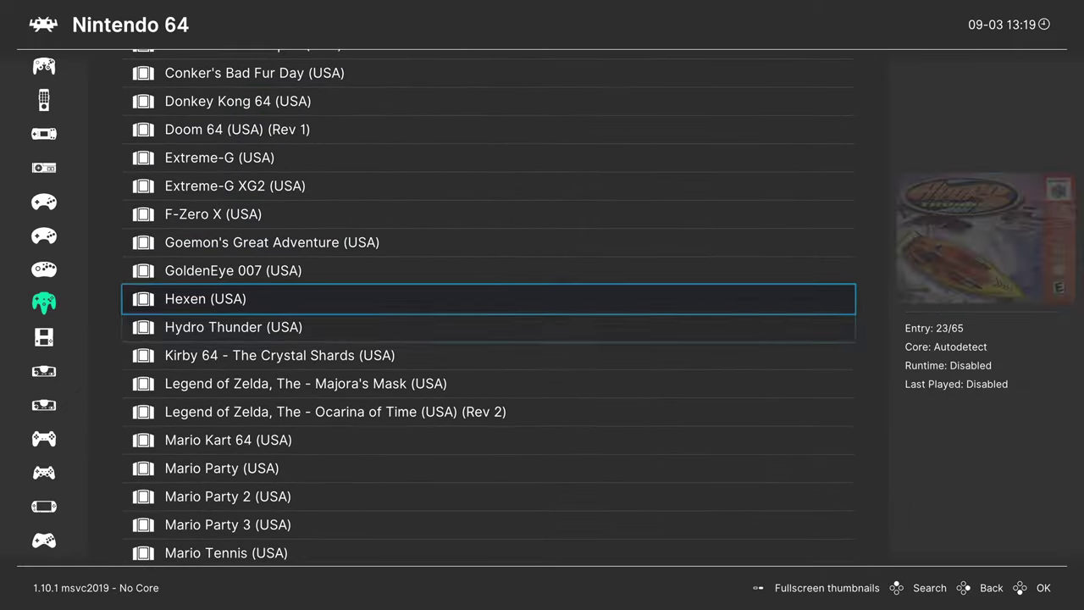
key("Down")
key("Down")
key("Down")
key("Down")
key("Down")
key("Down")
key("Down")
key("Down")
key("Down")
key("Down")
key("Down")
key("Down")
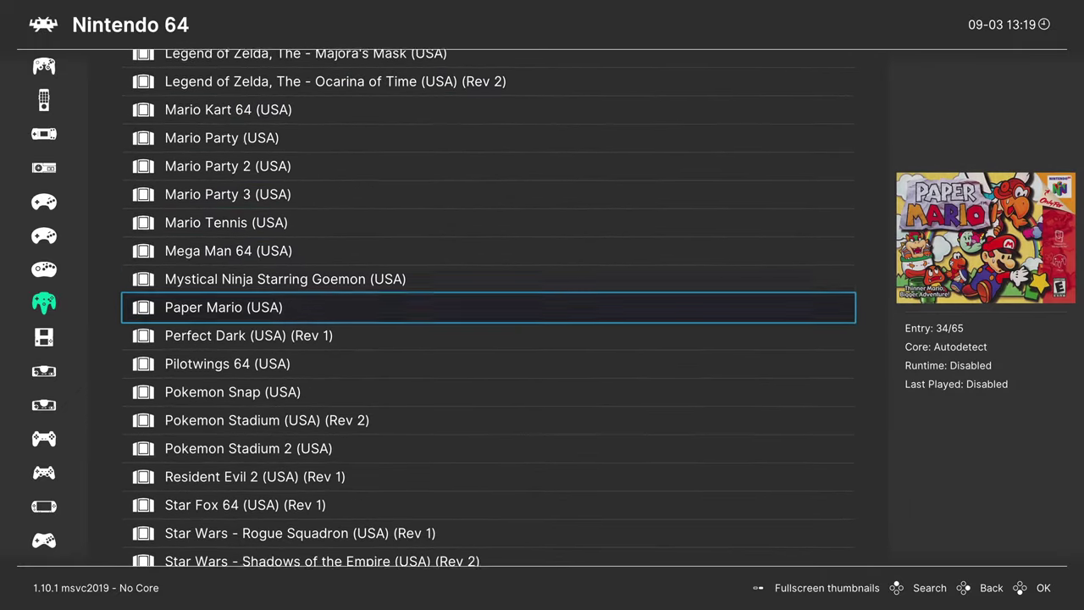
key("Home")
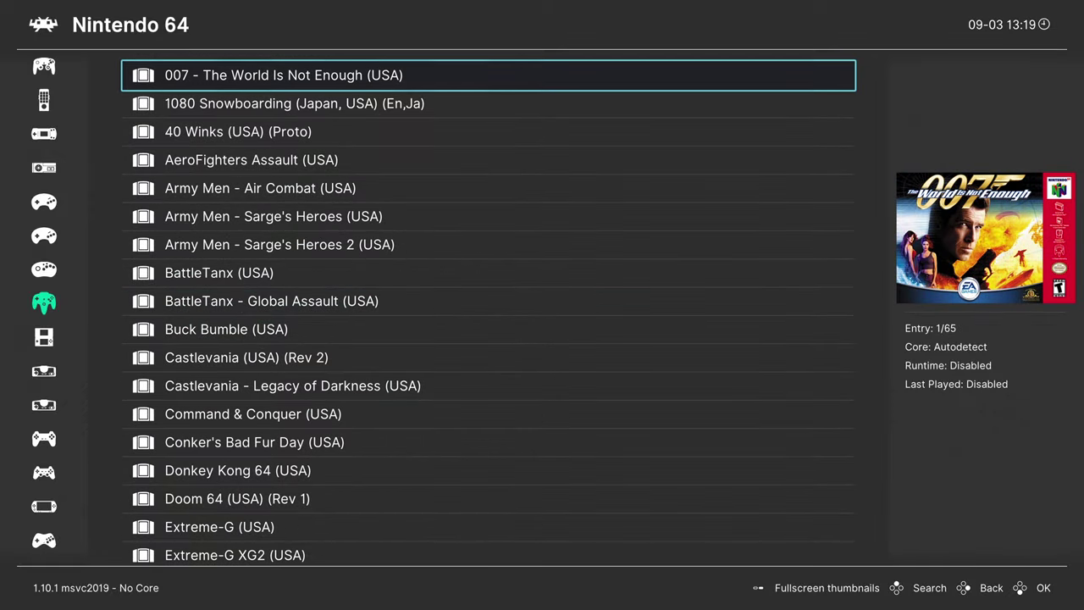
Step: Open the entry for Hexen (USA) in the Nintendo 64 playlist
key("Down")
key("Down")
key("Down")
key("Down")
key("Down")
key("Down")
key("Down")
key("Down")
key("Down")
key("Down")
key("Down")
key("Down")
key("Down")
key("Down")
key("Down")
key("Down")
key("Down")
key("Down")
key("Down")
key("Down")
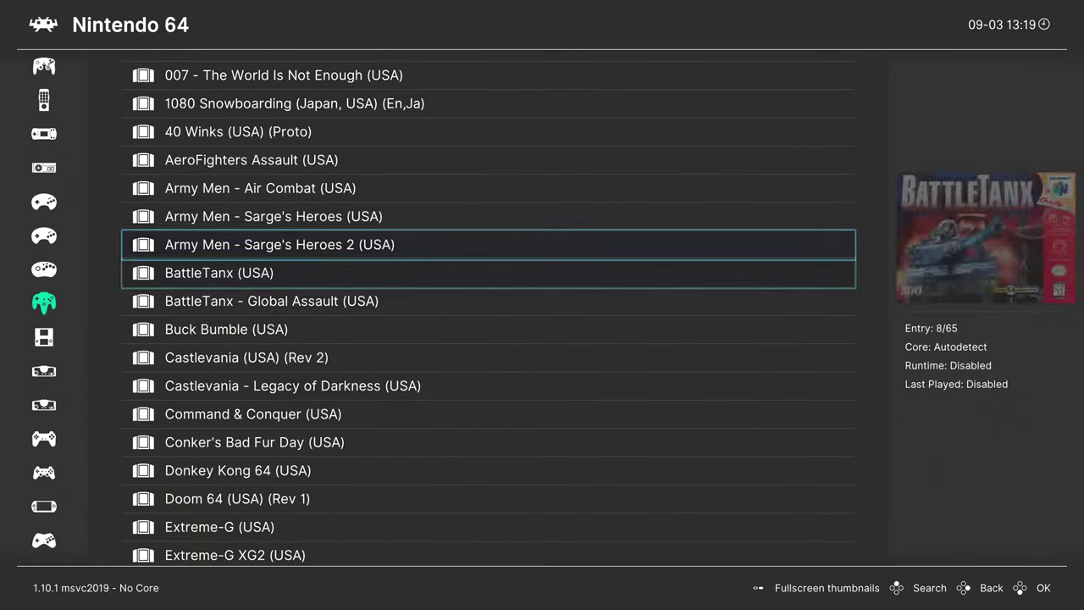
key("Up")
key("Return")
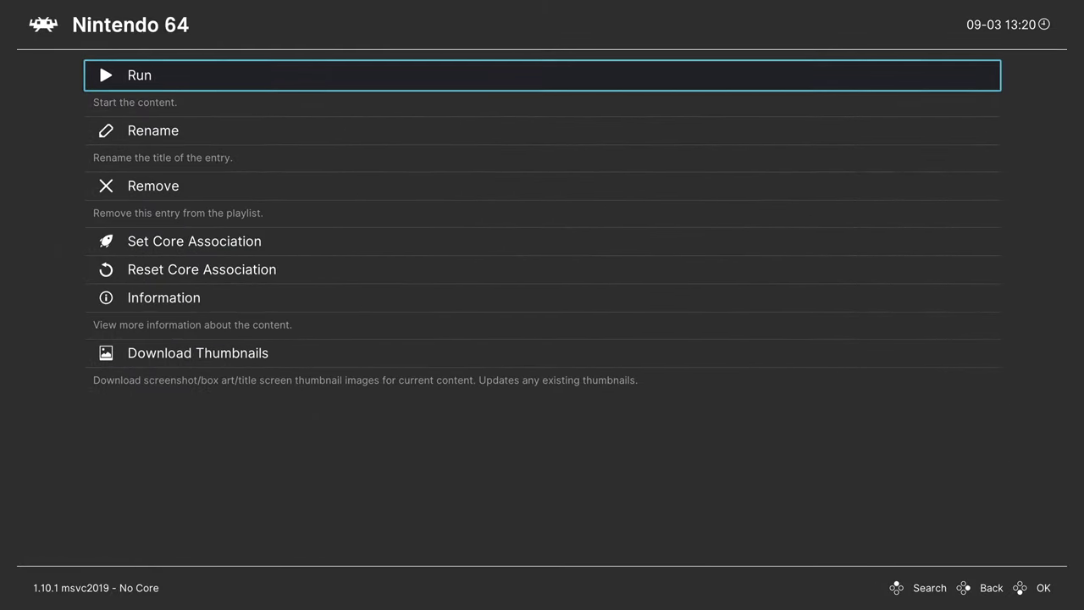
Step: Set the game's core association to Nintendo - Nintendo 64 (Mupen64Plus-Next) and run the game
key("Down")
key("Down")
key("Down")
key("Return")
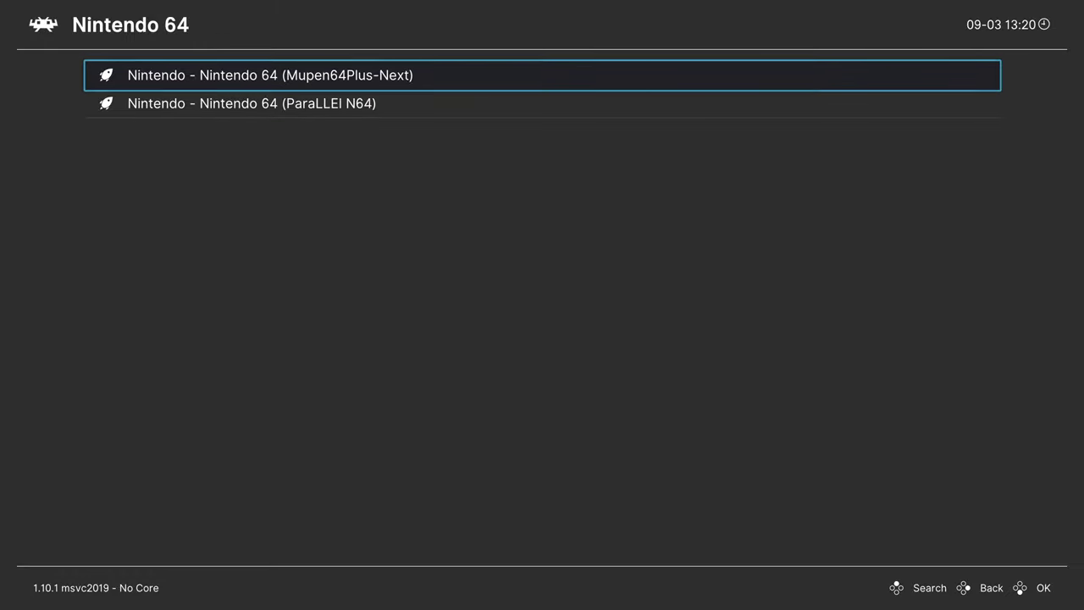
key("Return")
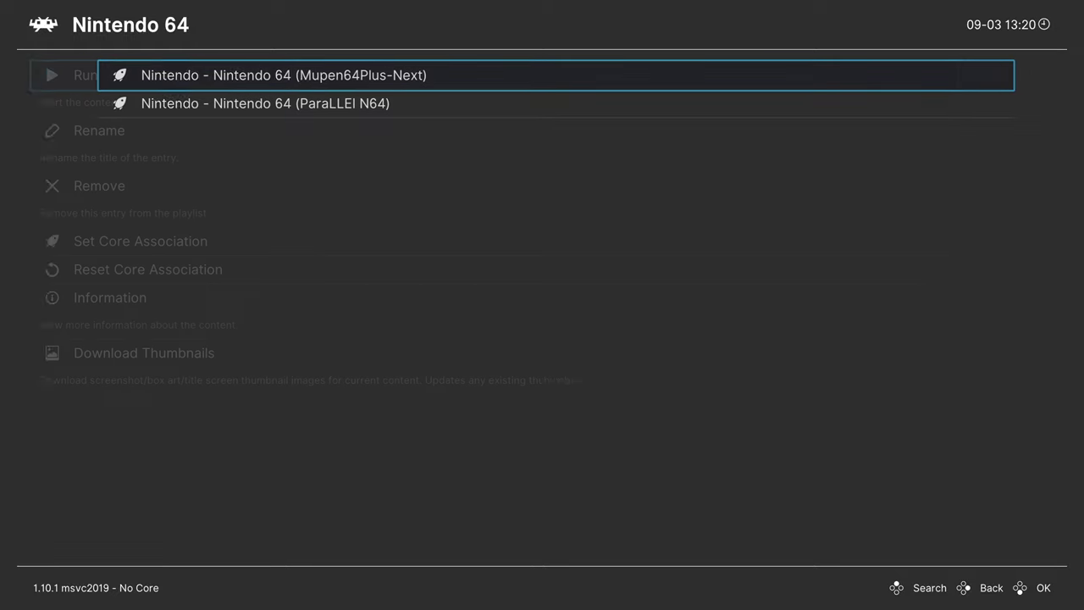
key("Return")
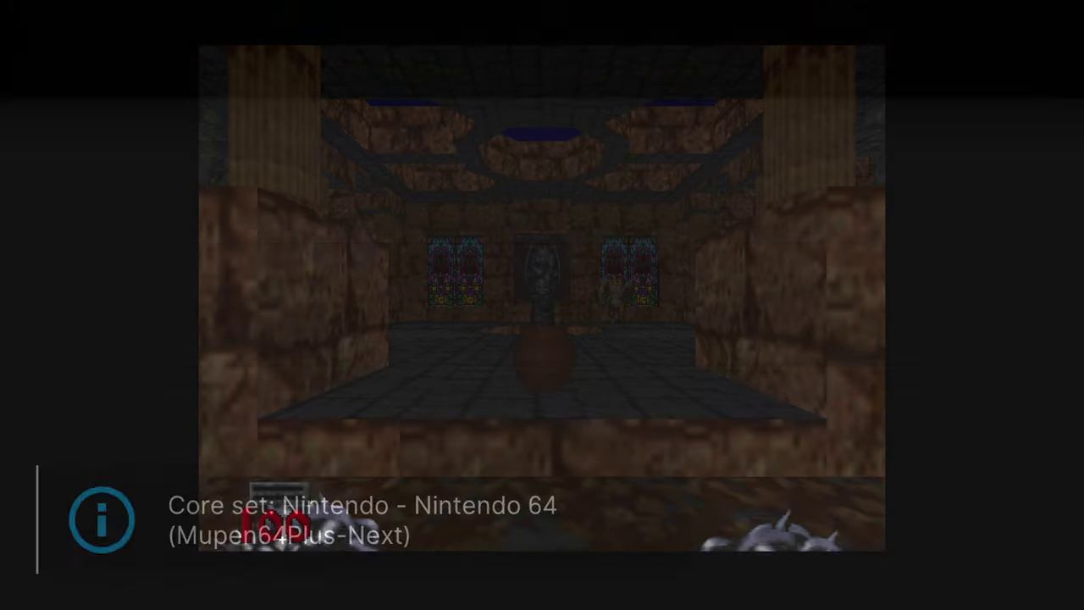
key("Up")
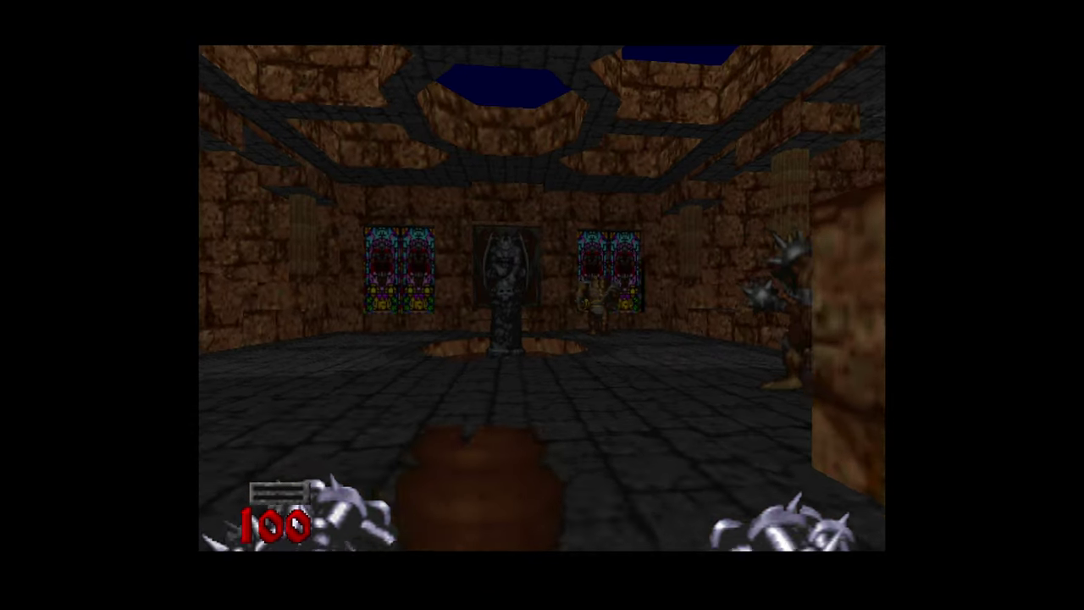
key("Right")
key("Right")
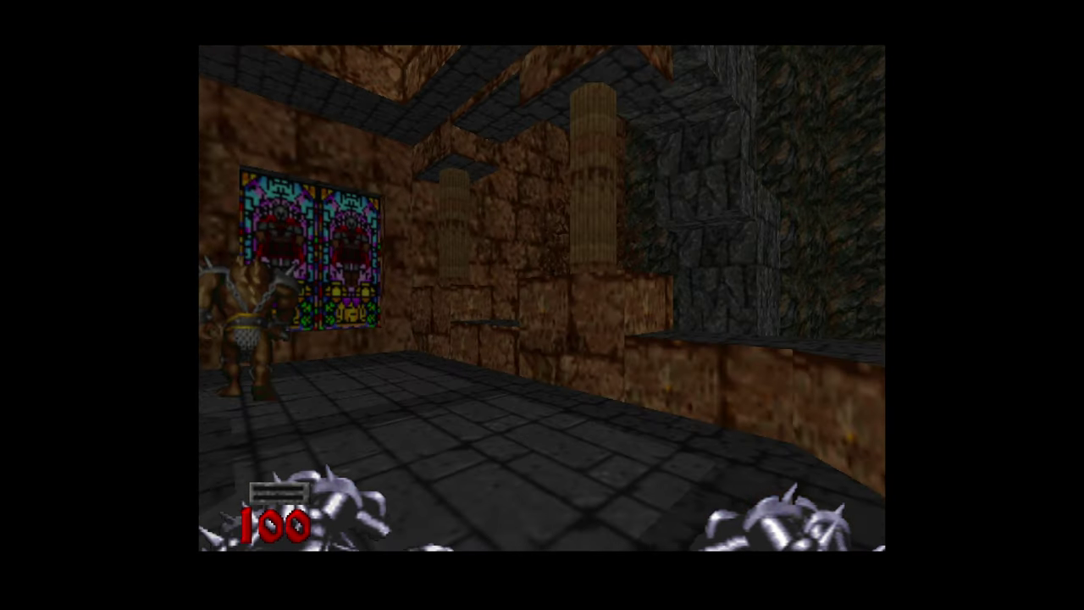
key("x")
key("x")
key("x")
key("x")
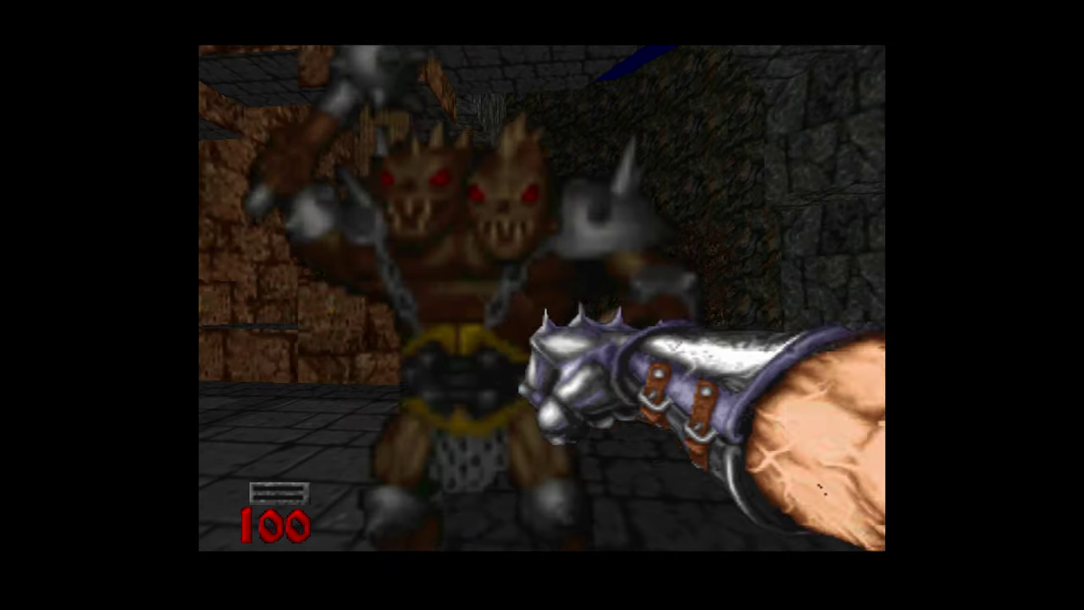
key("Left")
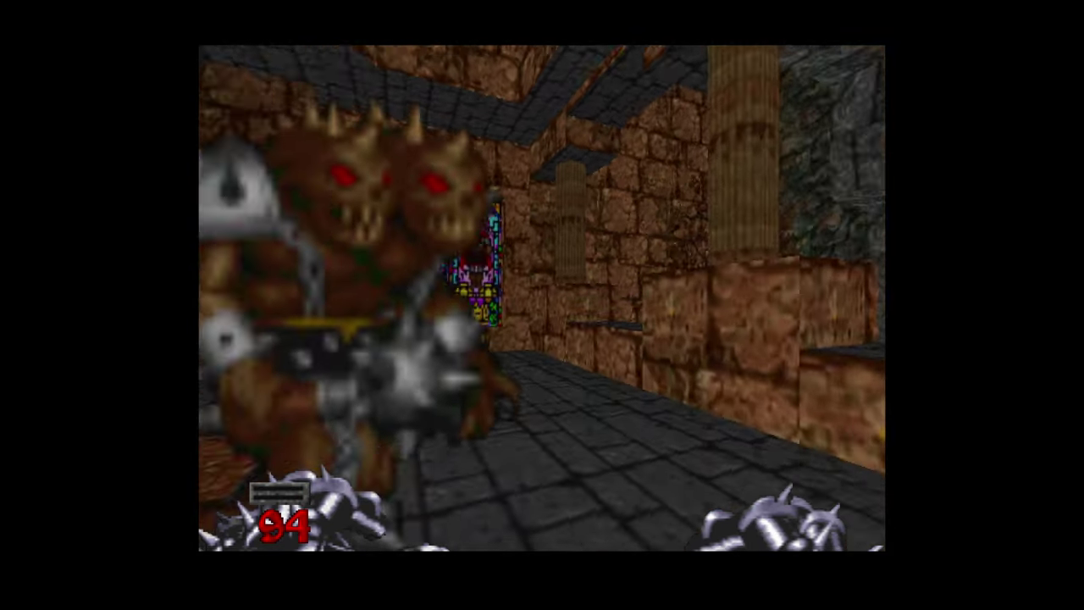
key("x")
key("x")
key("x")
key("x")
key("x")
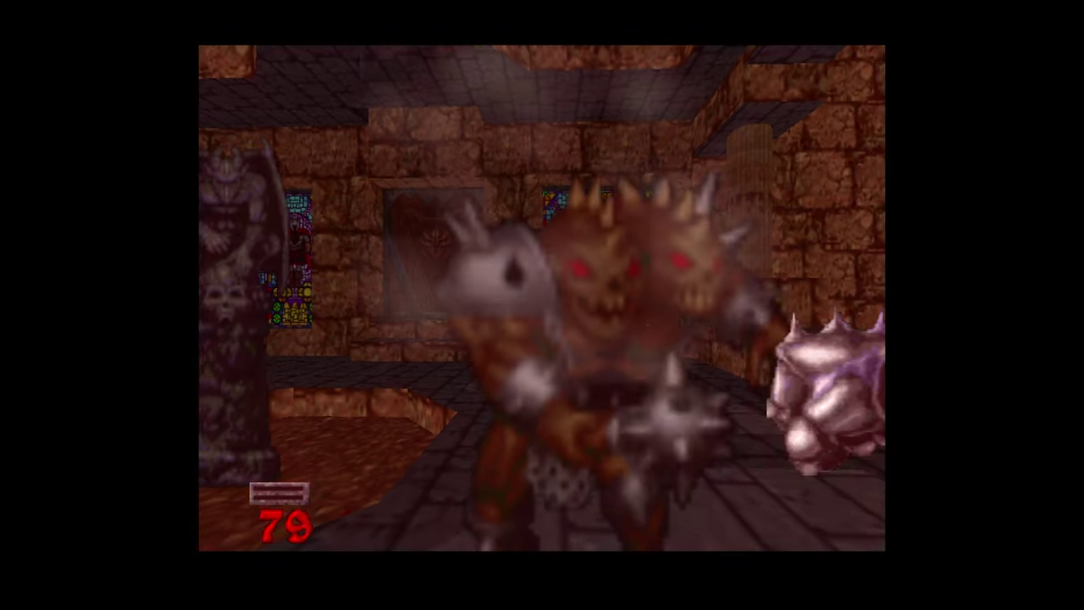
key("Left")
key("Left")
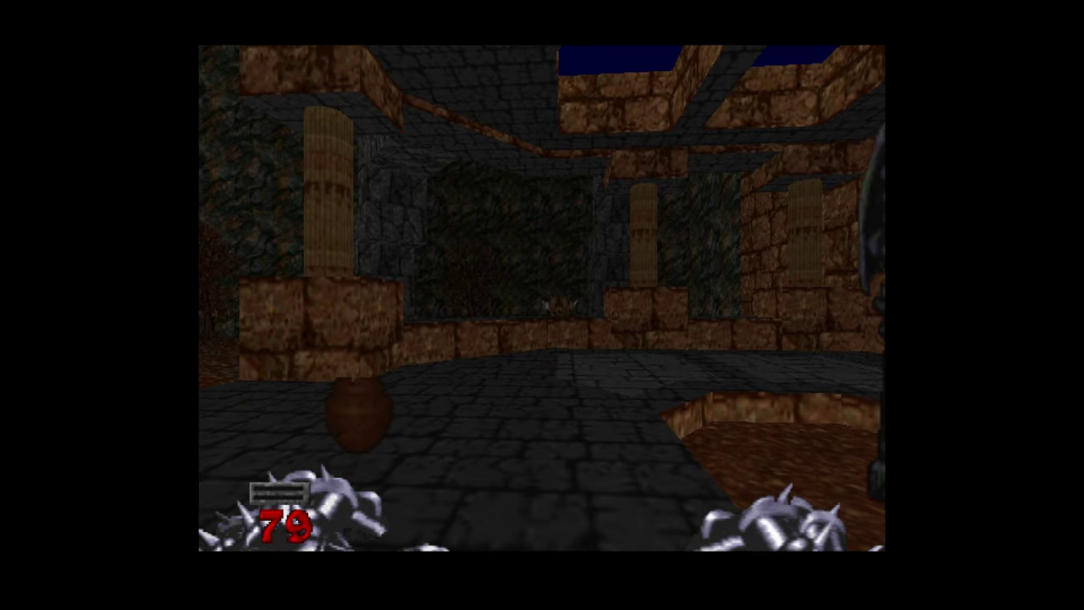
Step: Pause the game and open the core Options from the Quick Menu
key("Escape")
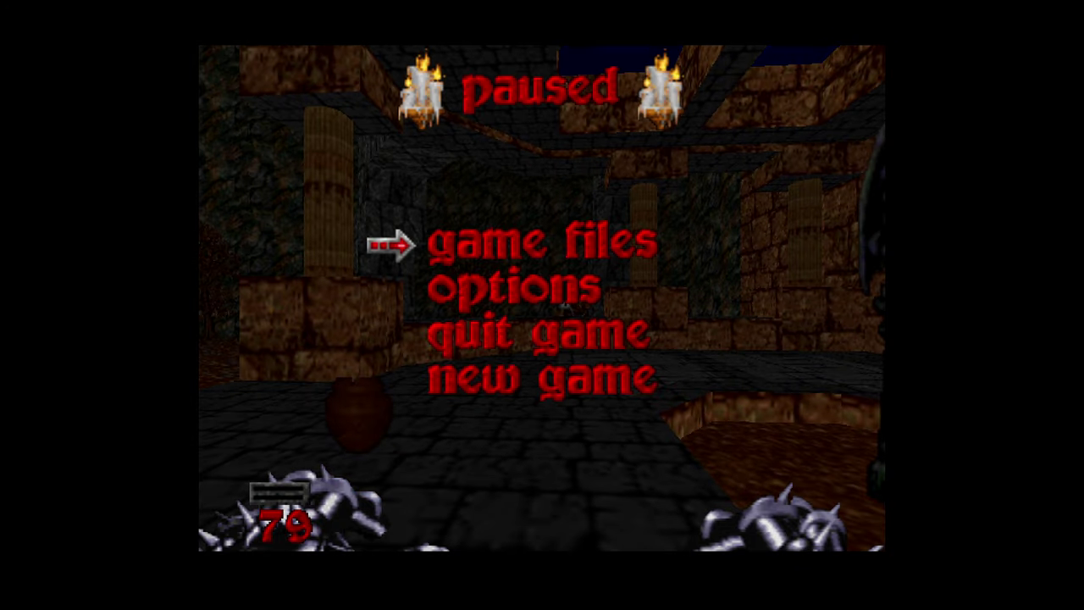
key("F1")
key("Down")
key("Down")
key("Down")
key("Down")
key("Down")
key("Down")
key("Down")
key("Down")
key("Down")
key("Down")
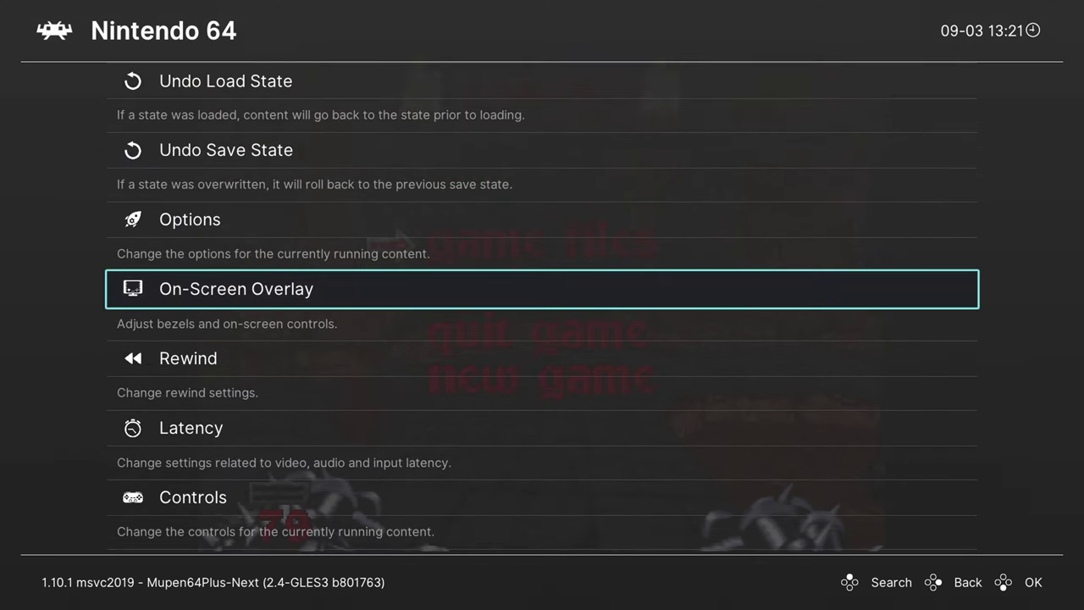
key("Up")
key("Return")
Step: Look through the Mupen64Plus-Next core options, including CPU Core, the RDP and RSP plugins, Frame Duplication and Framerate
key("Down")
key("Down")
key("Down")
key("Down")
key("Down")
key("Down")
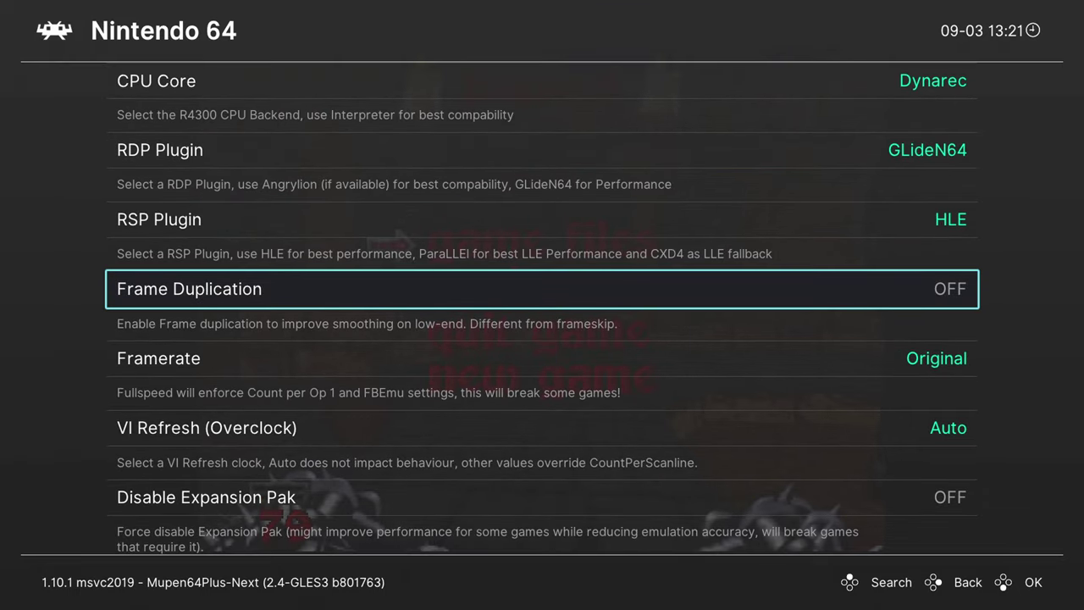
key("Down")
key("Down")
key("Down")
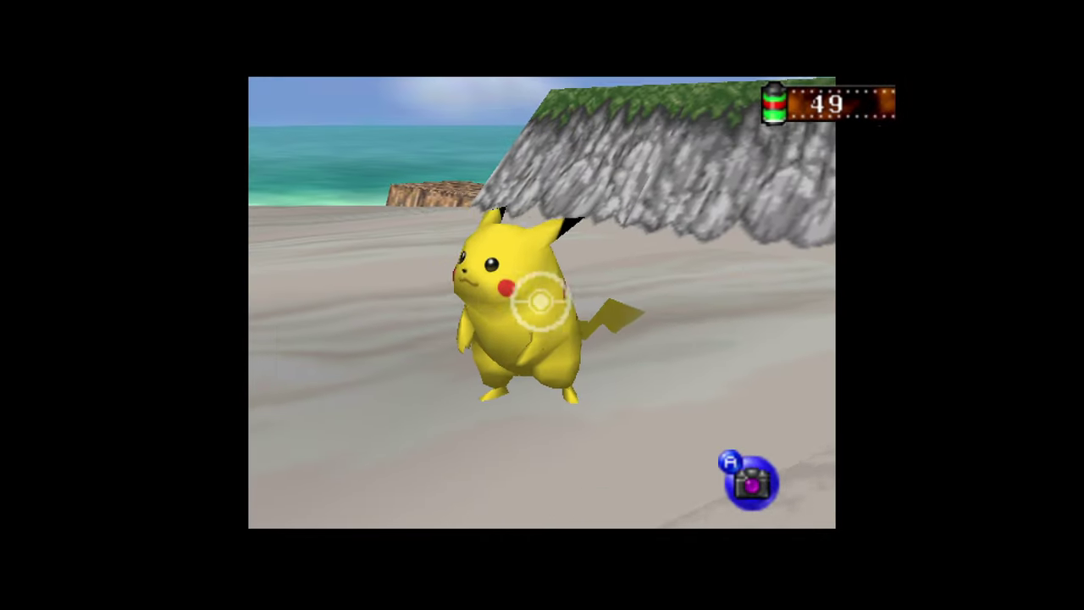
key("a")
key("a")
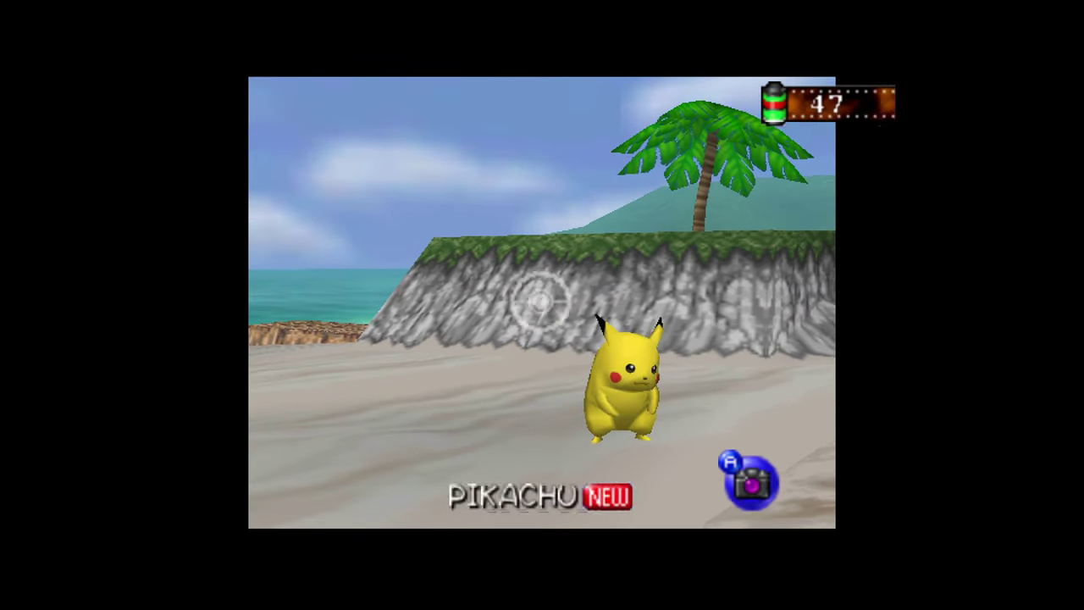
key("a")
key("a")
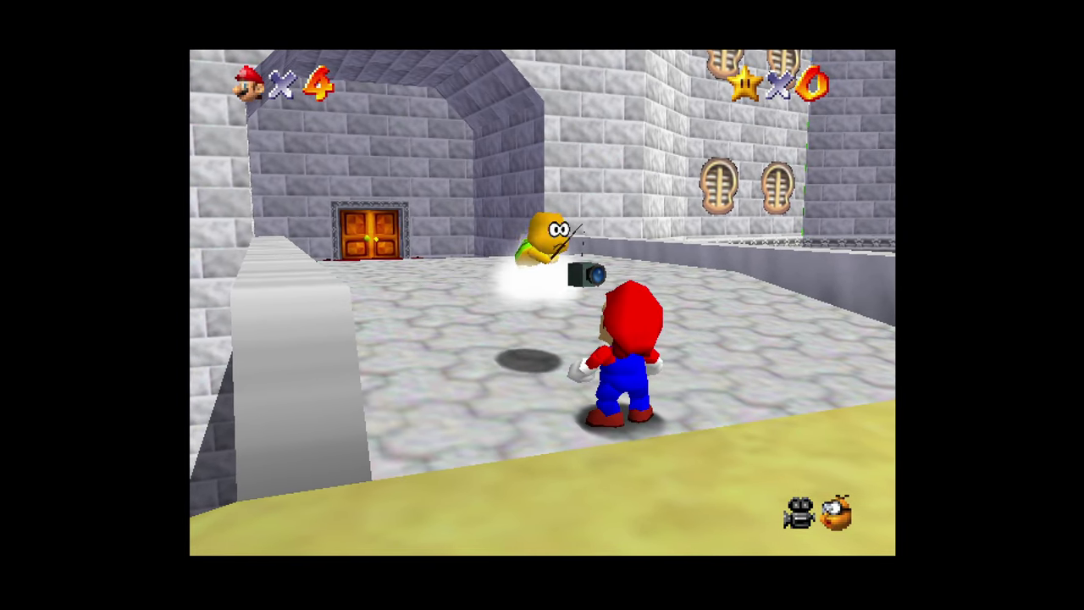
Step: Bring up the Quick Menu over the running Mario game and open its core Options
key("F1")
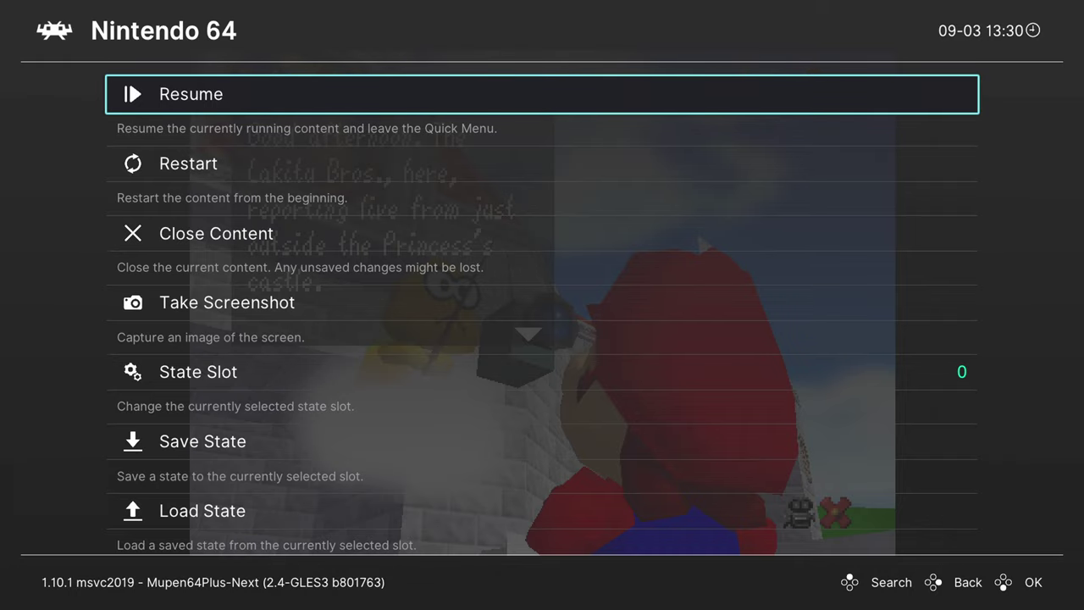
key("Down")
key("Down")
key("Down")
key("Down")
key("Down")
key("Down")
key("Down")
key("Down")
key("Down")
key("Down")
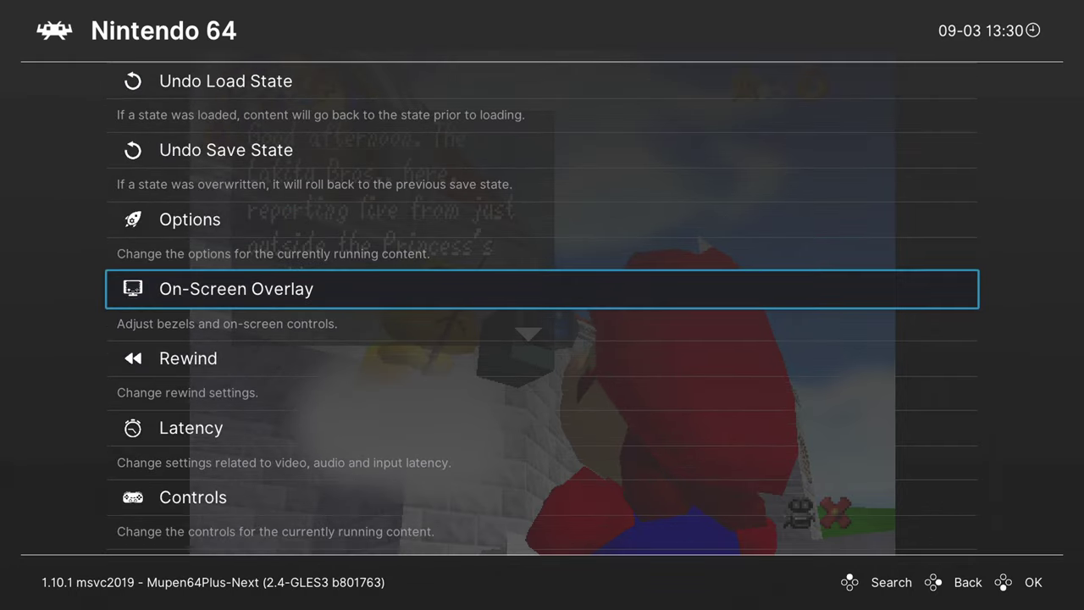
key("Up")
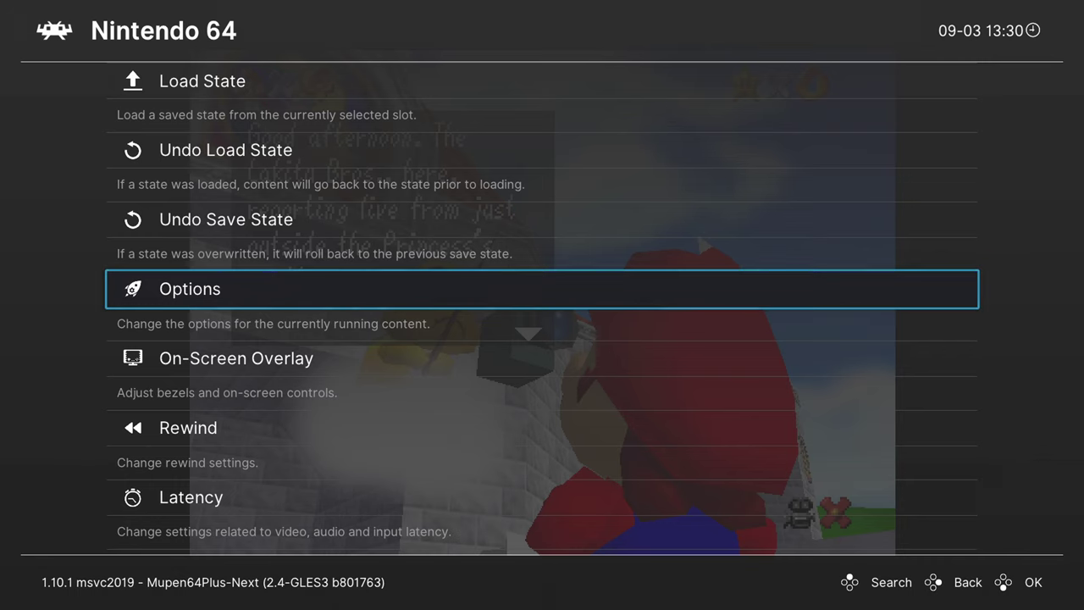
key("Return")
Step: Check the RDP Plugin setting and open the GLideN64 options
key("Down")
key("Down")
key("Down")
key("Down")
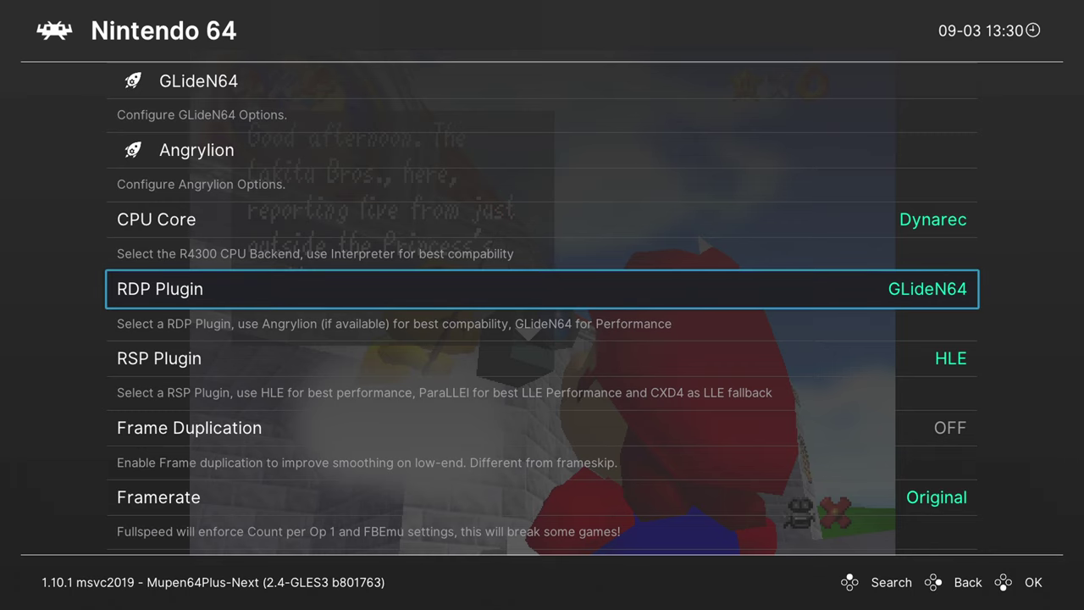
key("Up")
key("Up")
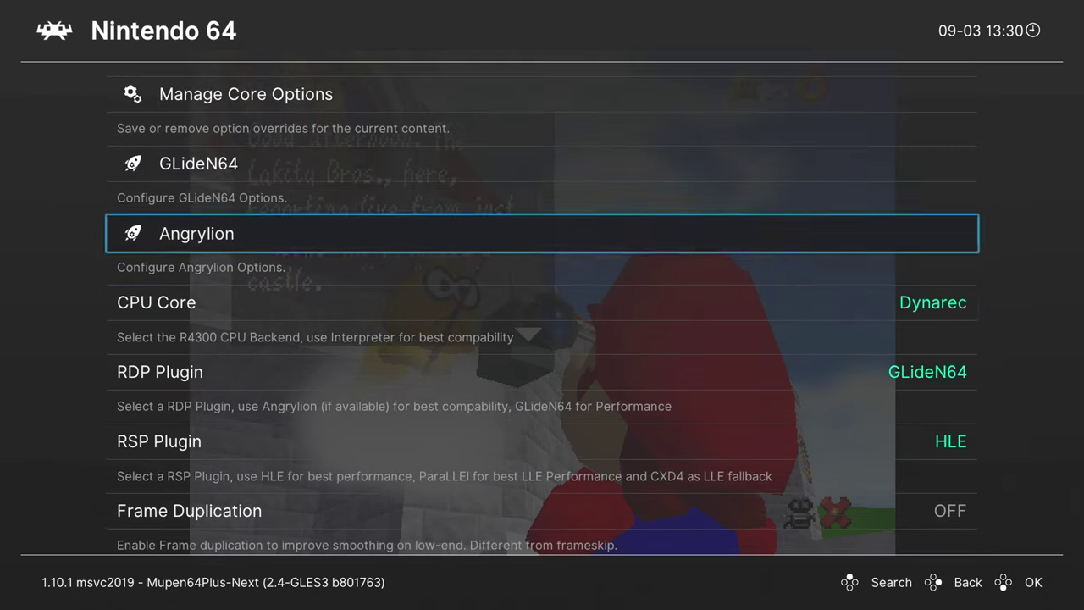
key("Right")
Step: Look through the GLideN64 options, from the resolution and dithering settings to the texture coordinate, texture filter and High-Res texture settings
key("Down")
key("Down")
key("Down")
key("Down")
key("Down")
key("Down")
key("Down")
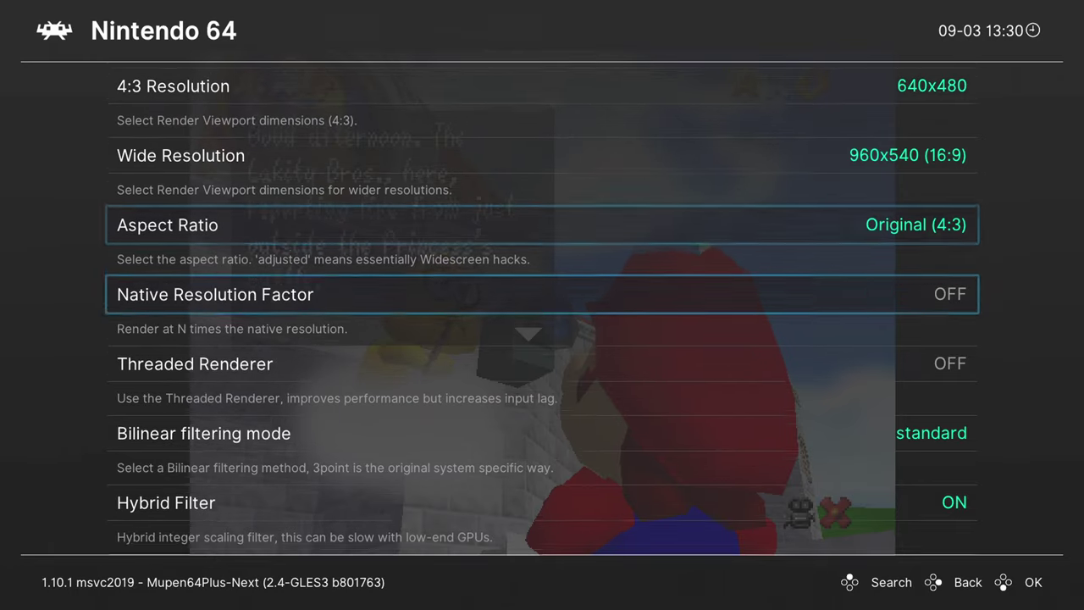
key("Down")
key("Down")
key("Down")
key("Down")
key("Down")
key("Down")
key("Down")
key("Down")
key("Down")
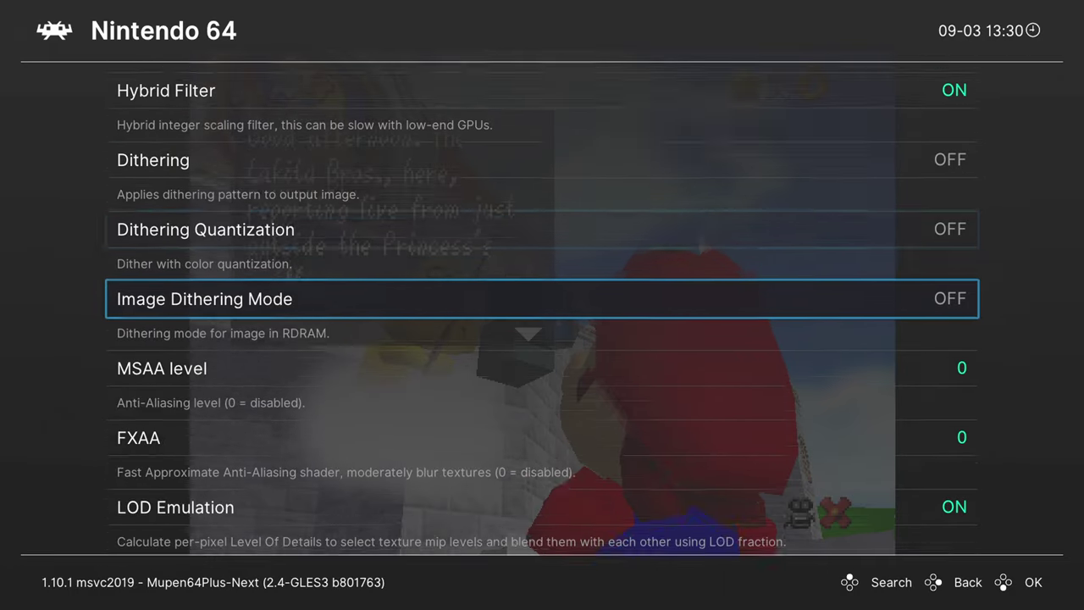
key("Down")
key("Down")
key("Down")
key("Down")
key("Down")
key("Down")
key("Down")
key("Down")
key("Down")
key("Down")
key("Down")
key("Down")
key("Down")
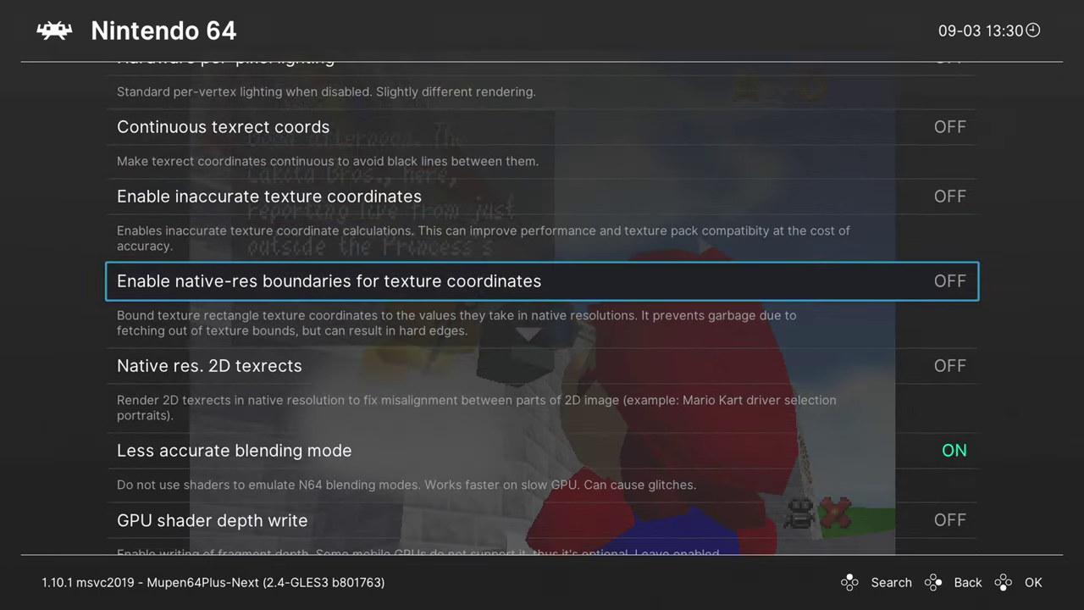
key("Down")
key("Down")
key("Down")
key("Down")
key("Down")
key("Down")
key("Down")
key("Down")
key("Down")
key("Down")
key("Down")
key("Down")
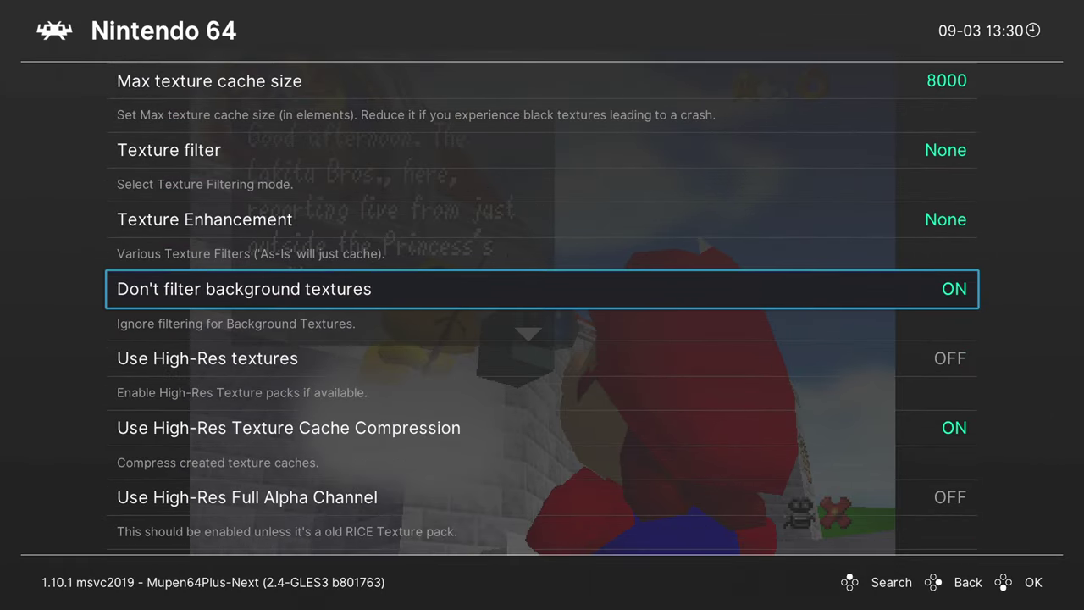
key("Down")
key("Down")
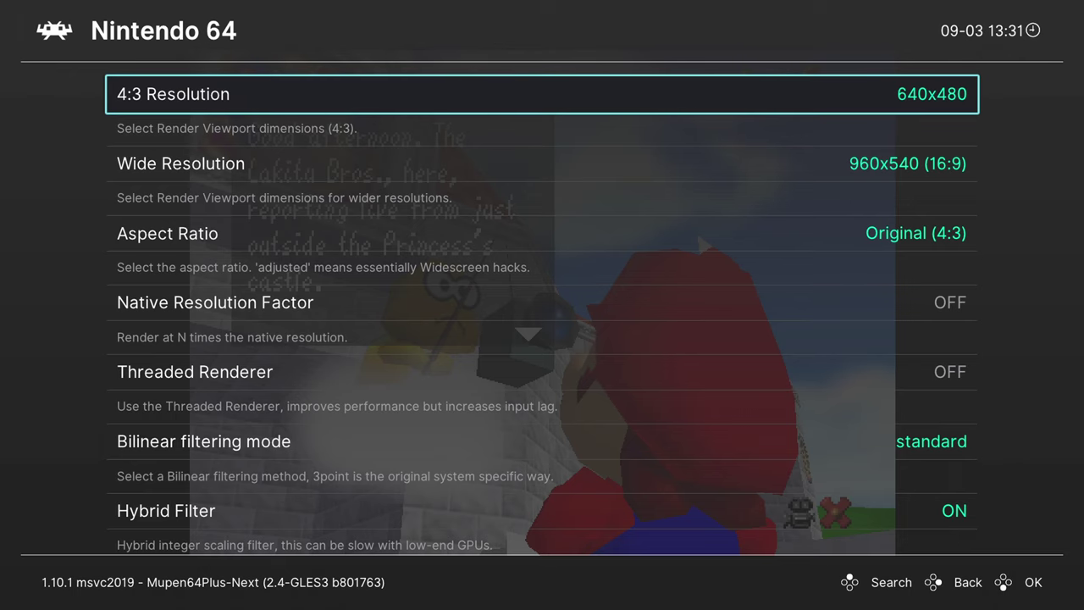
Step: Set the GLideN64 4:3 Resolution to 2880x2160
key("Return")
key("Down")
key("Down")
key("Down")
key("Down")
key("Down")
key("Down")
key("Down")
key("Down")
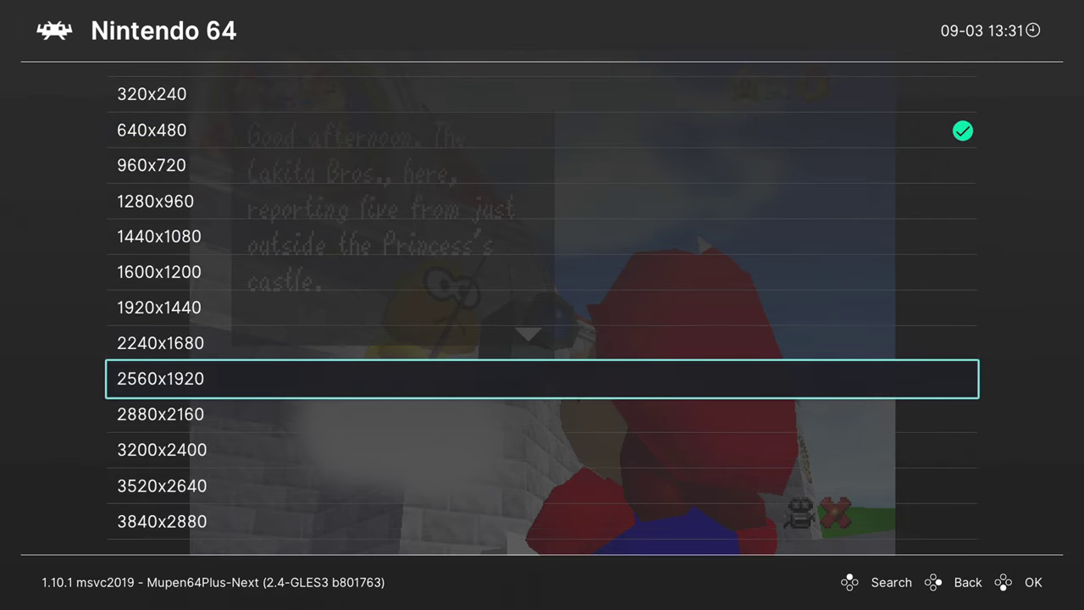
key("Return")
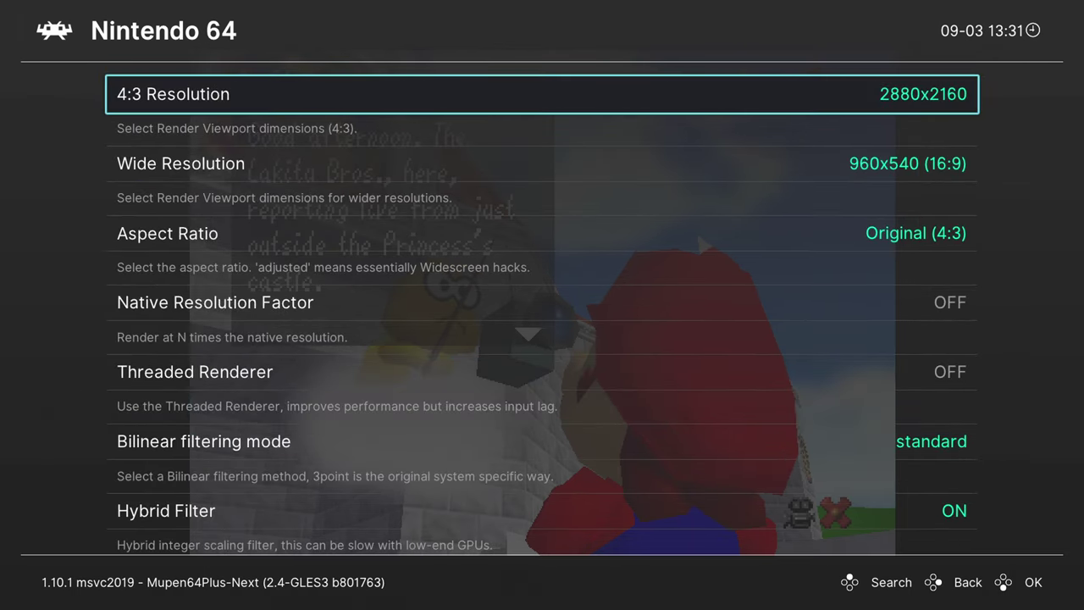
Step: Set the Wide Resolution to 3840x2160 (16:9)
key("Down")
key("Return")
key("Down")
key("Down")
key("Down")
key("Down")
key("Down")
key("Down")
key("Down")
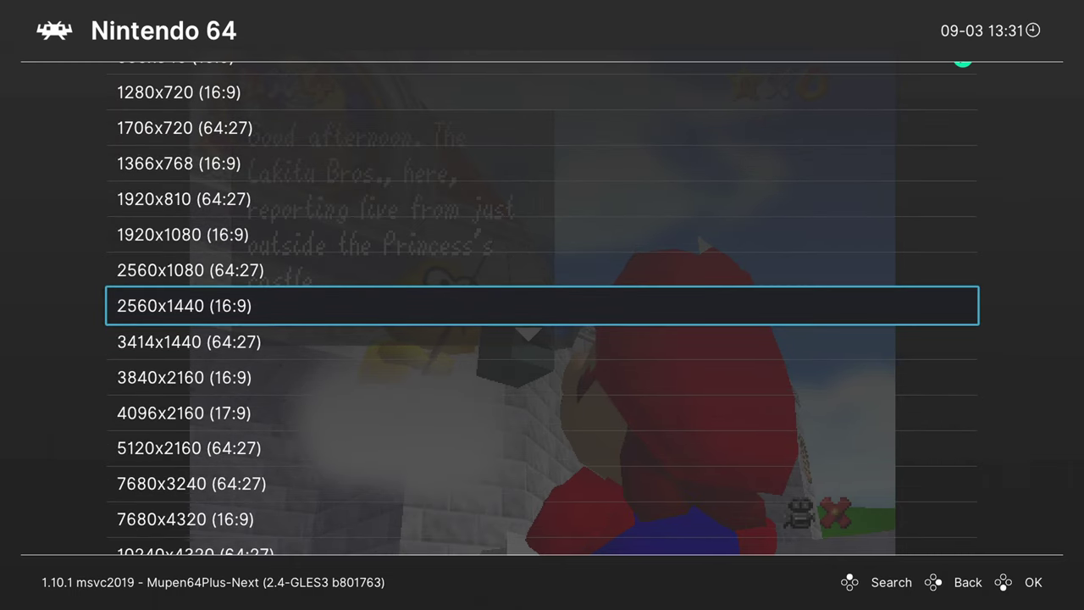
key("Down")
key("Down")
key("Down")
key("Down")
key("Up")
key("Up")
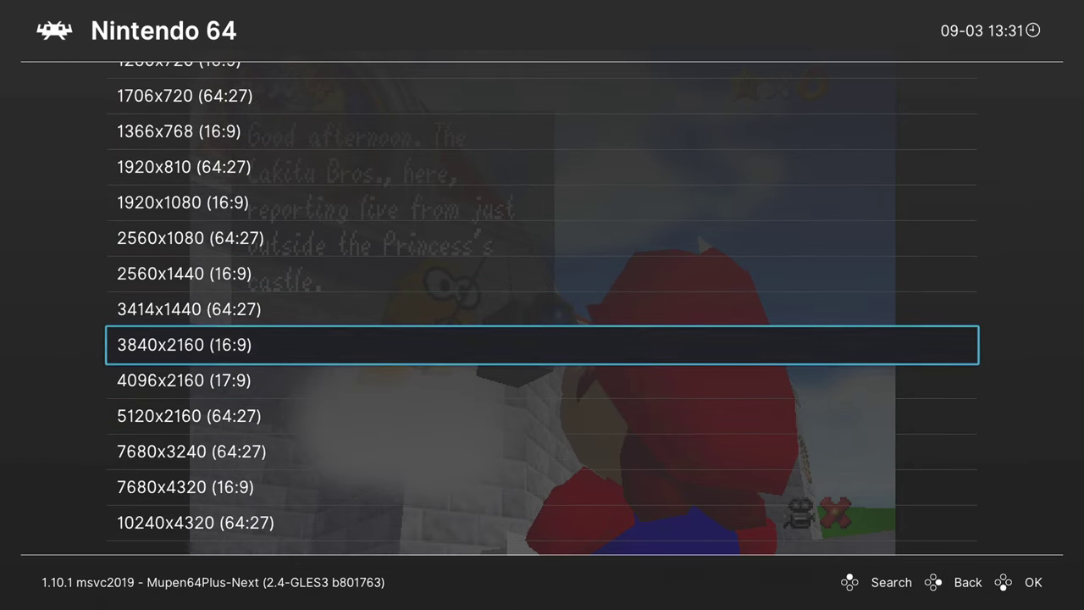
key("Return")
Step: Check the available Aspect Ratio choices, including Wide (Stretched) and Wide (Adjusted), without changing the setting
key("Down")
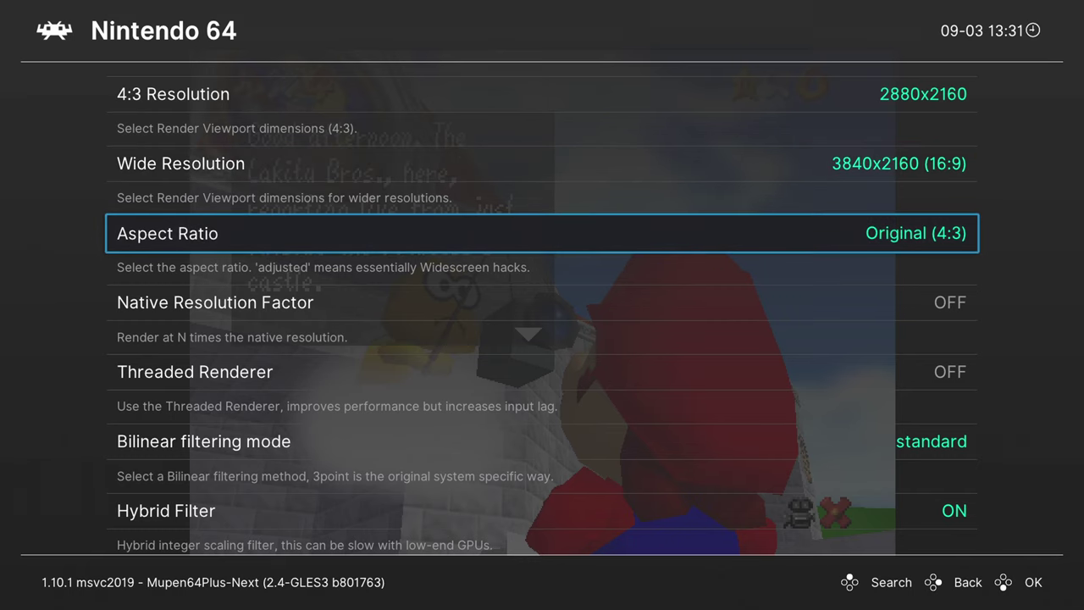
key("Return")
key("Down")
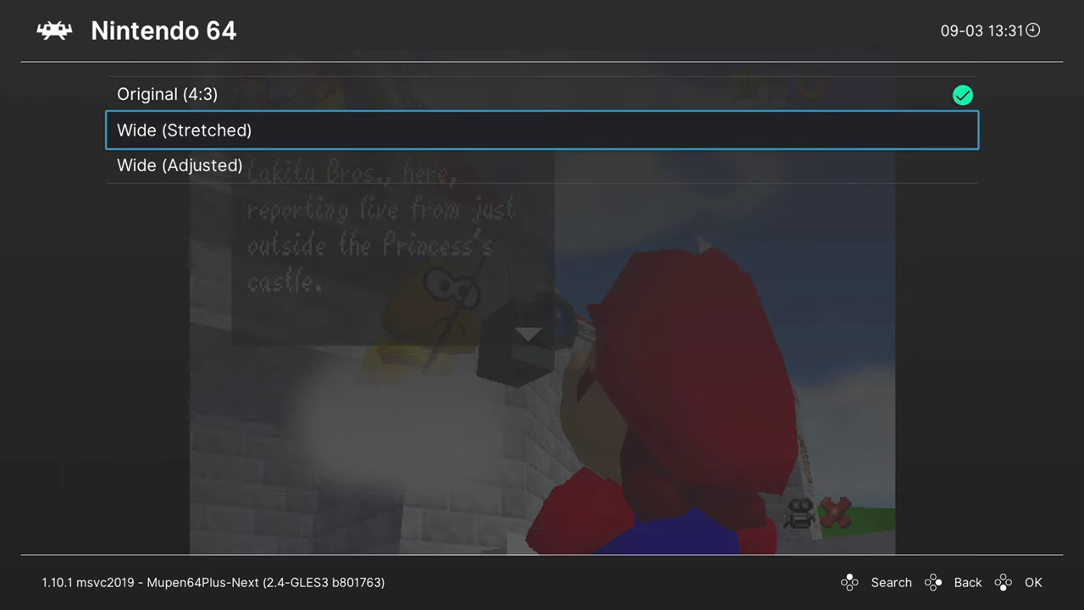
key("Down")
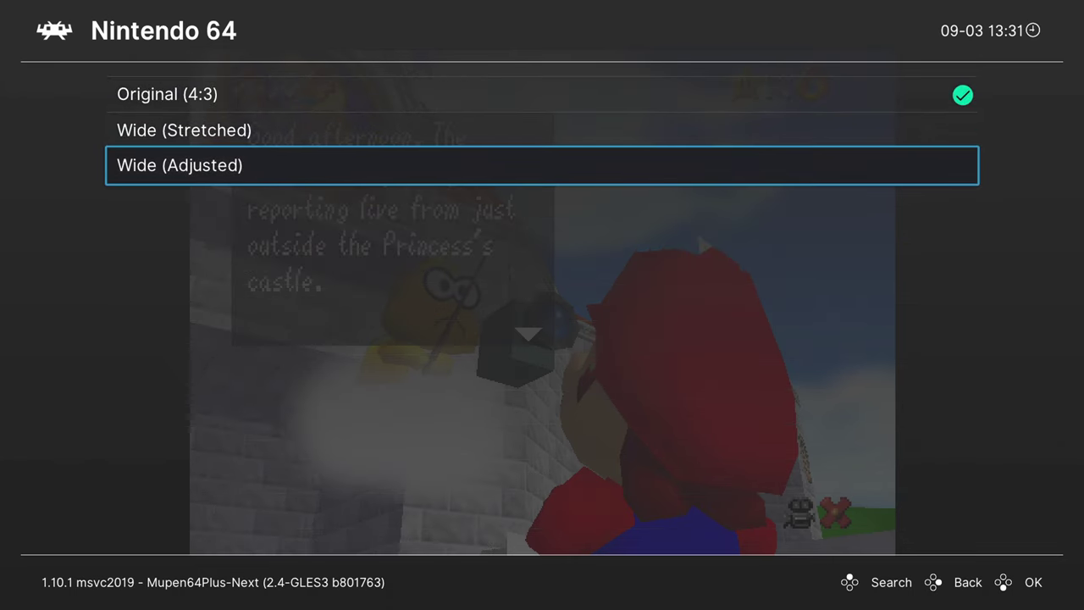
key("BackSpace")
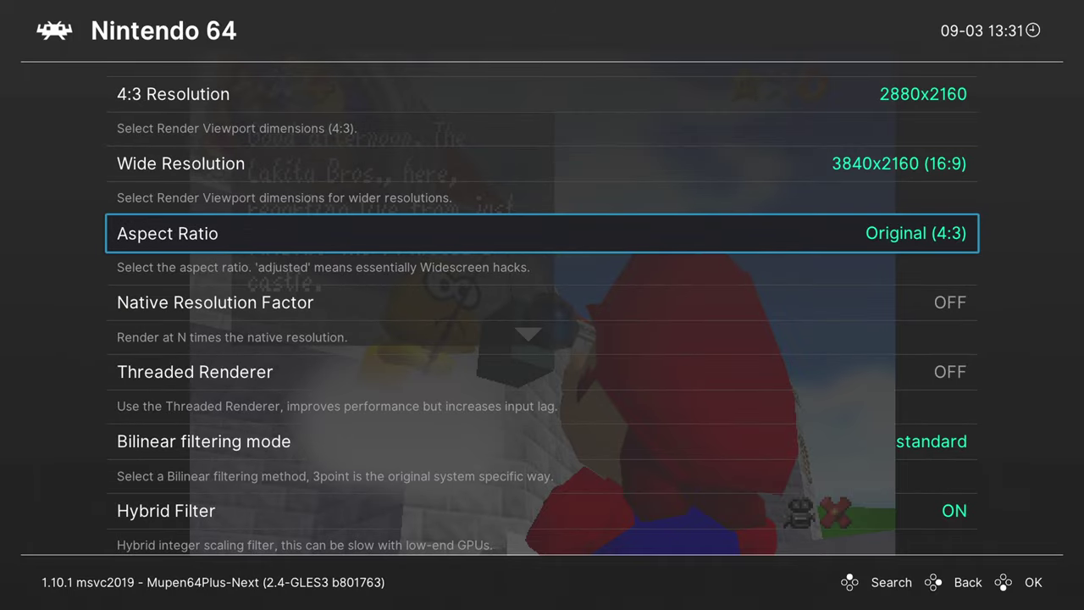
Step: Set the Native Resolution Factor to 2x and turn on the Threaded Renderer
key("Down")
key("Return")
key("Down")
key("Down")
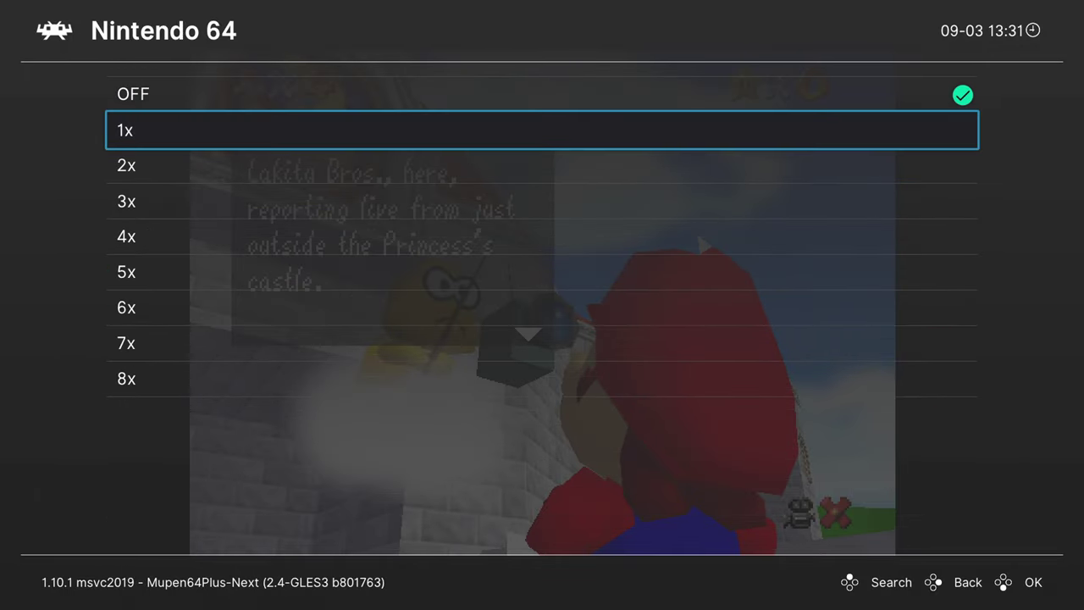
key("Return")
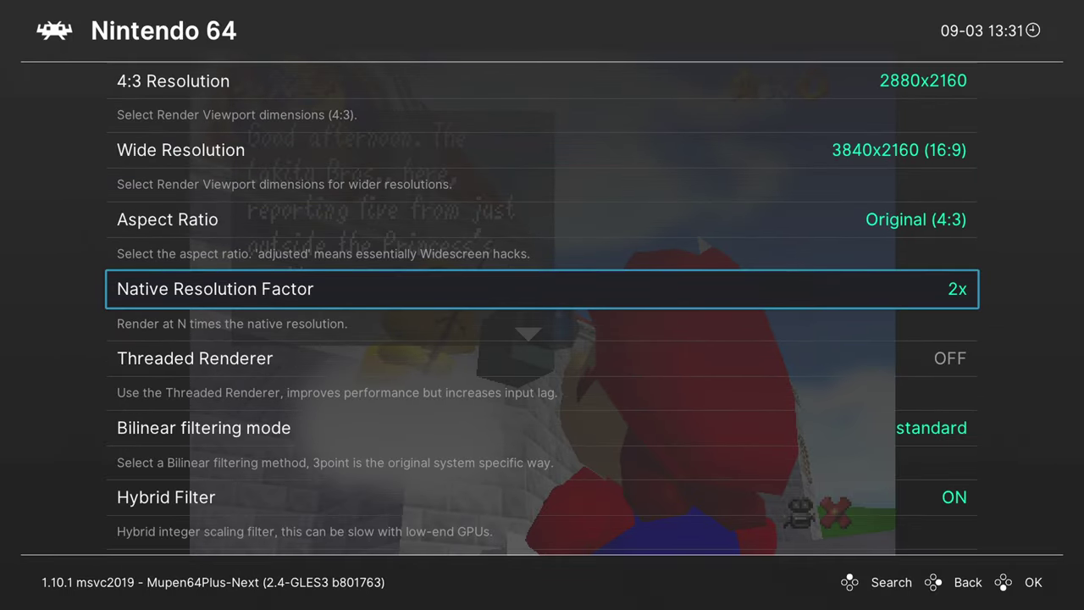
key("Down")
key("Right")
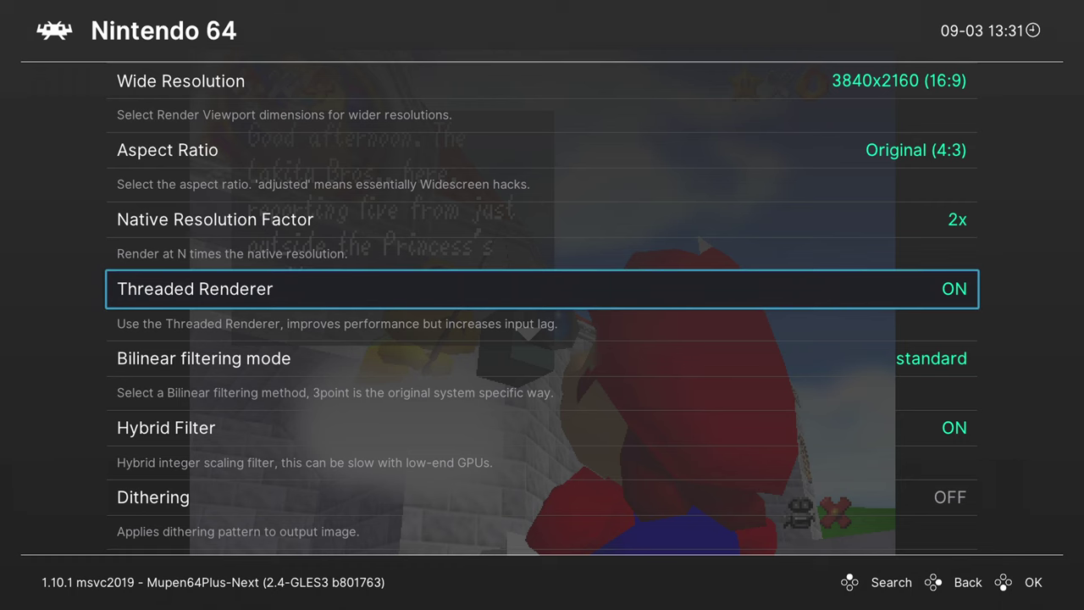
Step: Set the Bilinear filtering mode to 3point
key("Down")
key("Return")
key("Up")
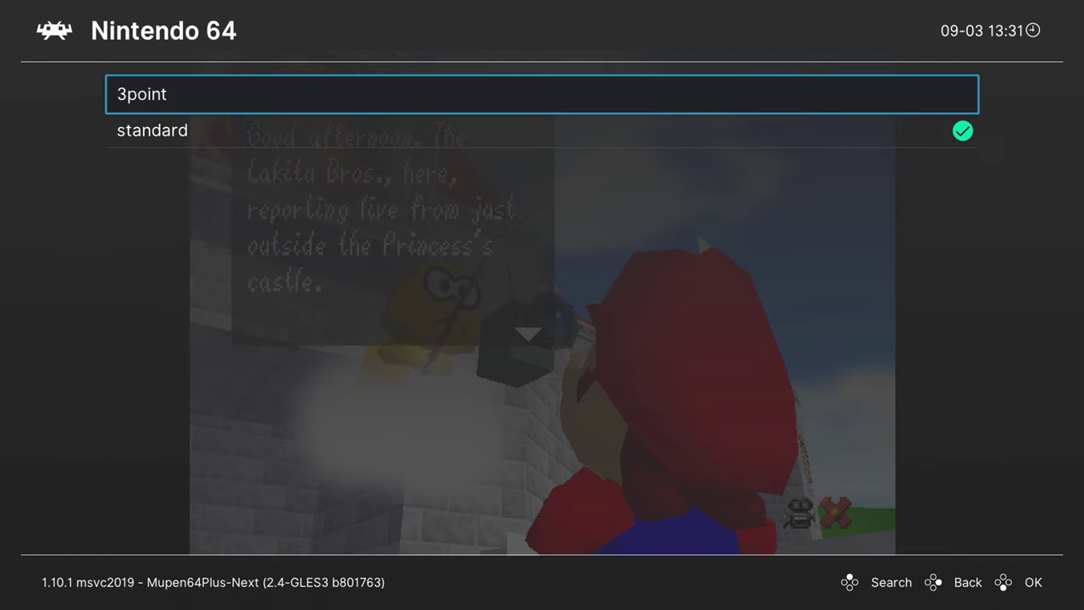
key("Return")
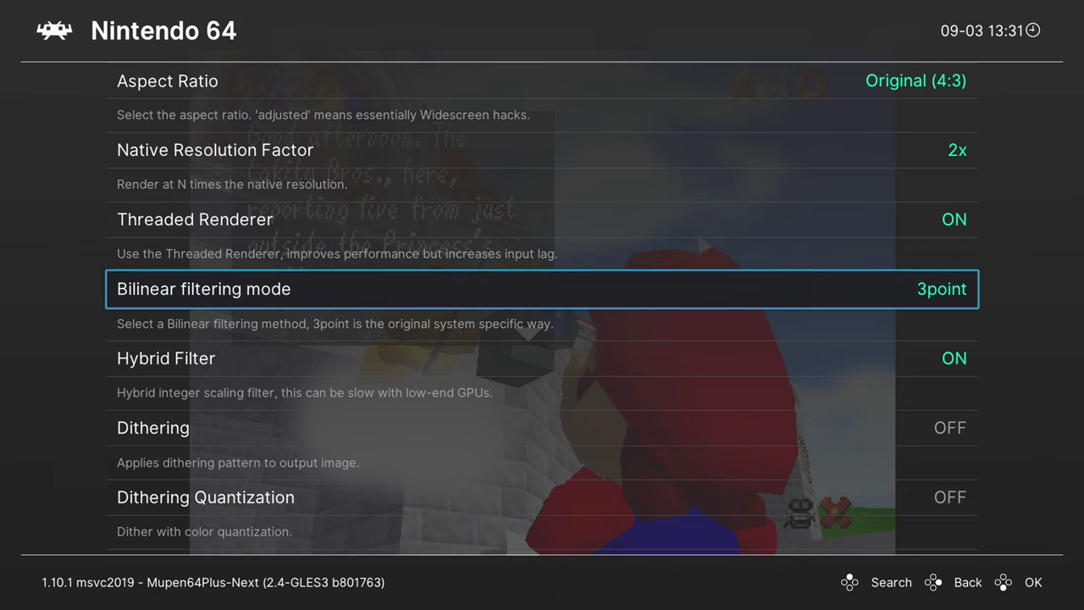
Step: Turn on both Dithering and Dithering Quantization
key("Down")
key("Down")
key("Right")
key("Down")
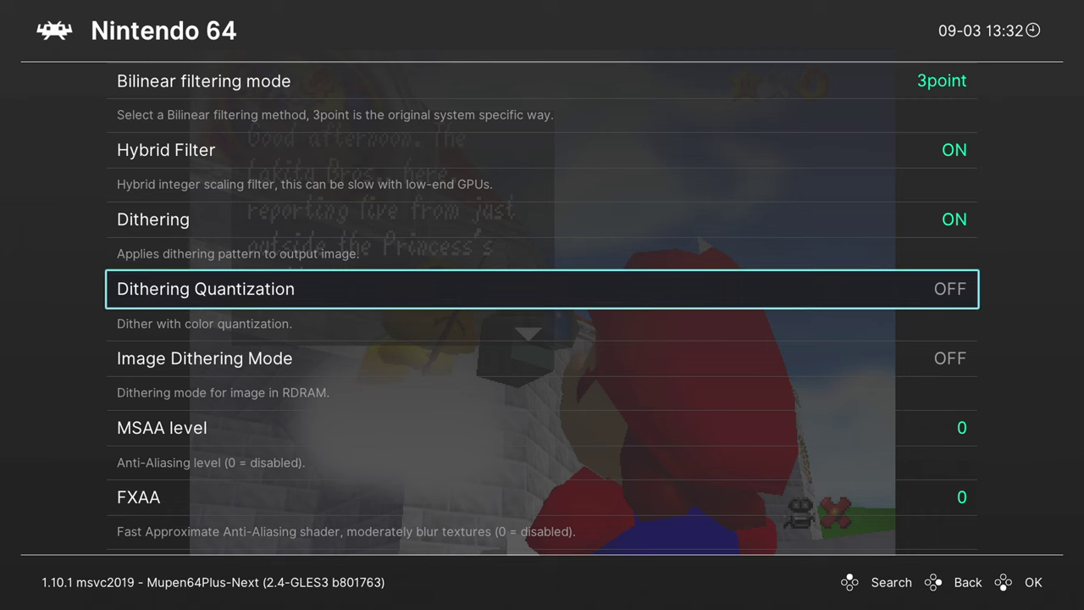
key("Down")
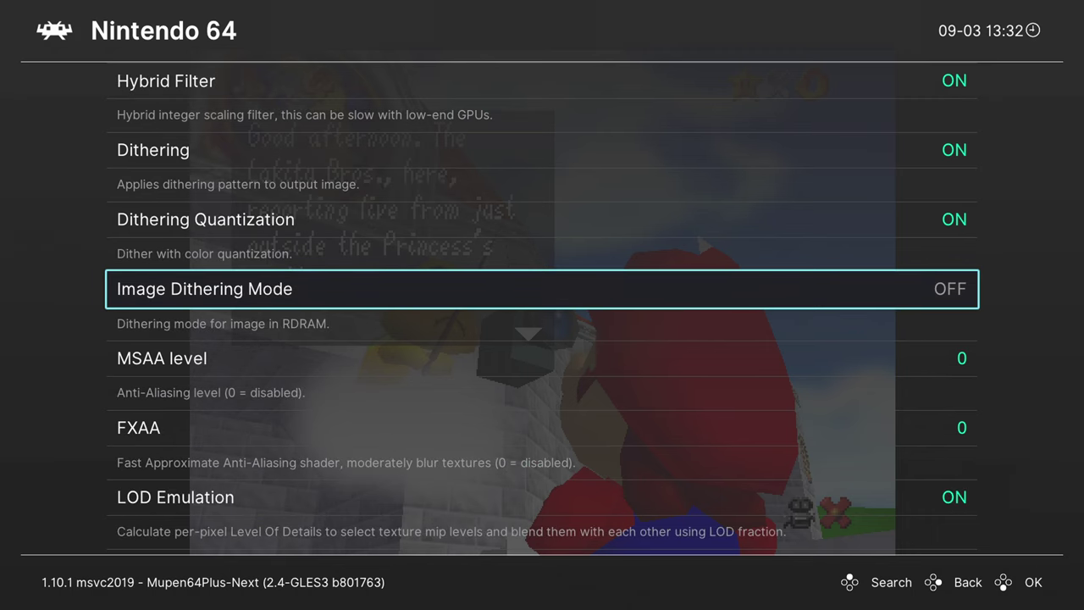
Step: Set the Depth buffer to RDRAM option to FromMem
key("Down")
key("Down")
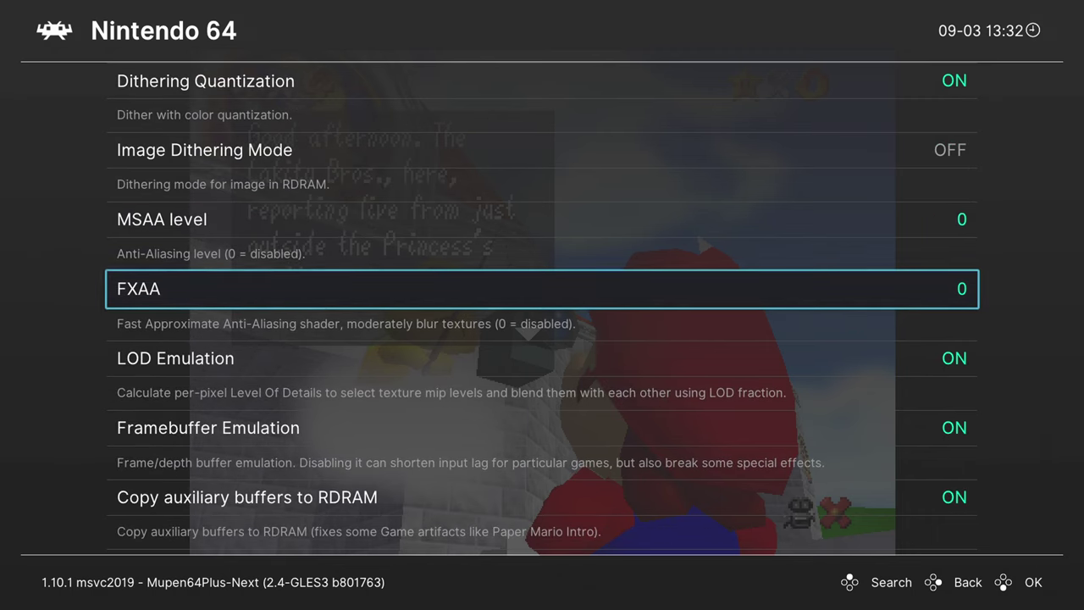
key("Down")
key("Down")
key("Down")
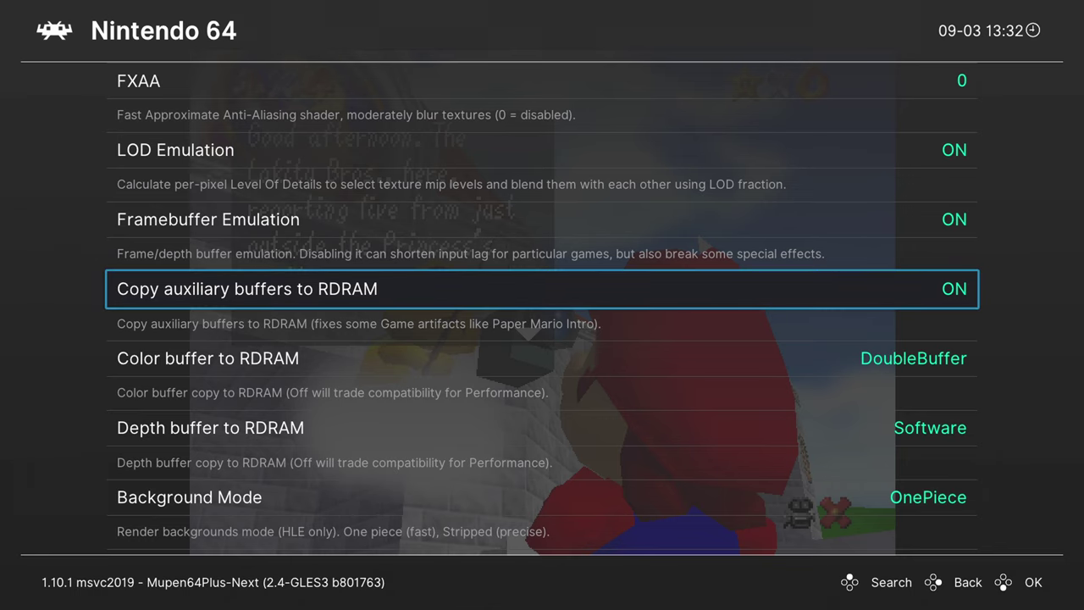
key("Down")
key("Down")
key("Return")
key("Down")
key("Return")
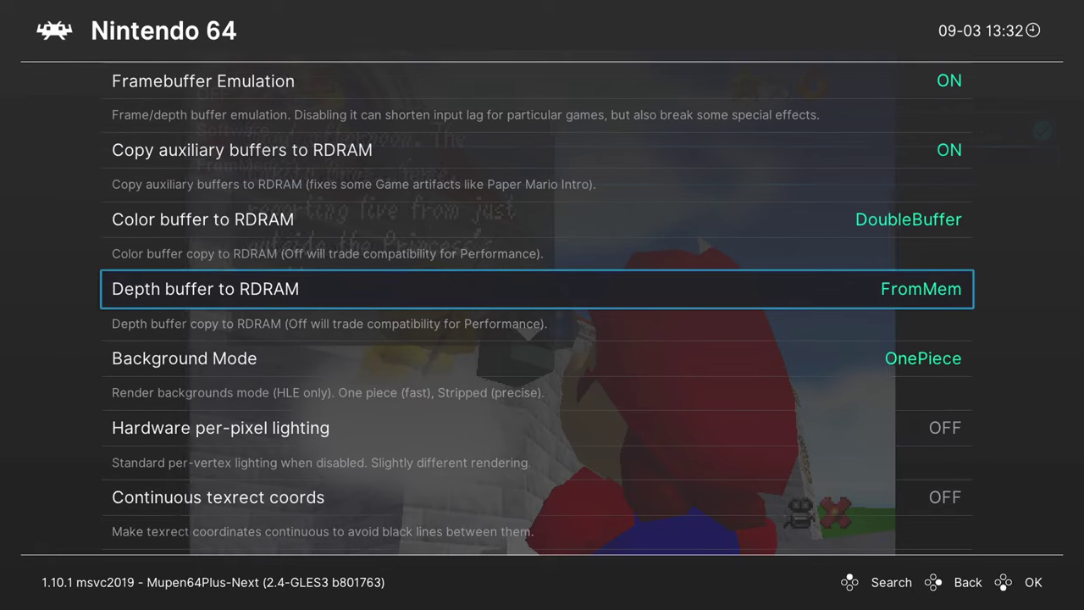
Step: Set the Background Mode to Stripped and turn on Hardware per-pixel lighting
key("Down")
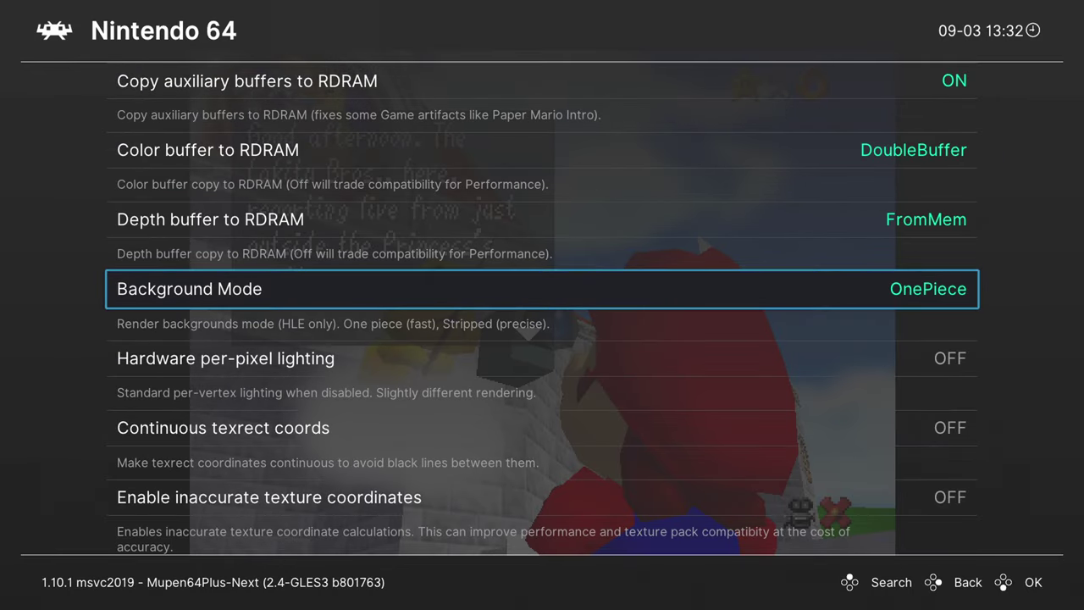
key("Return")
key("Down")
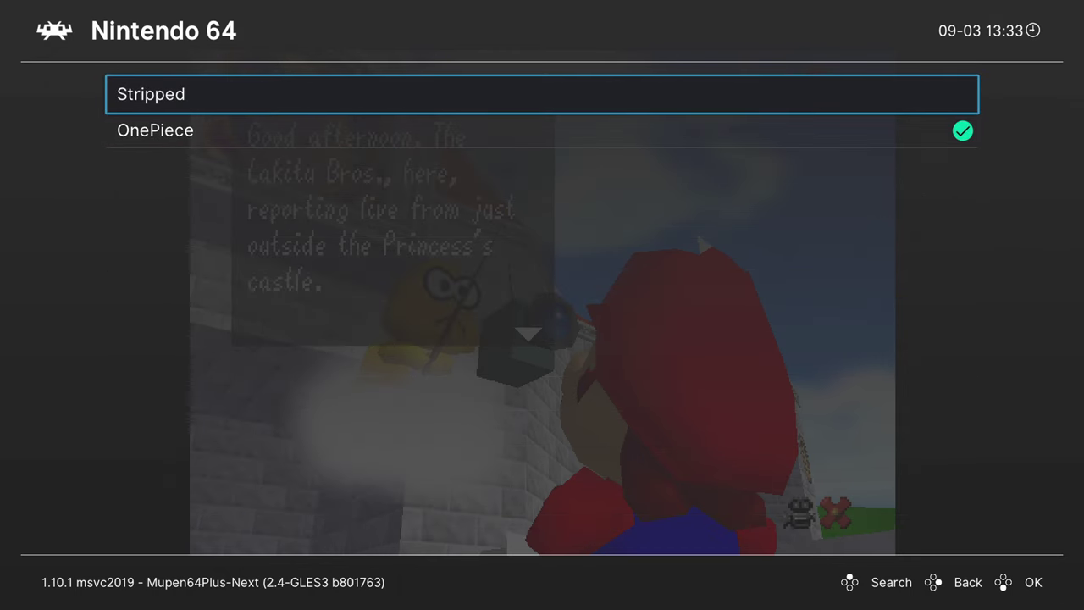
key("Return")
key("Down")
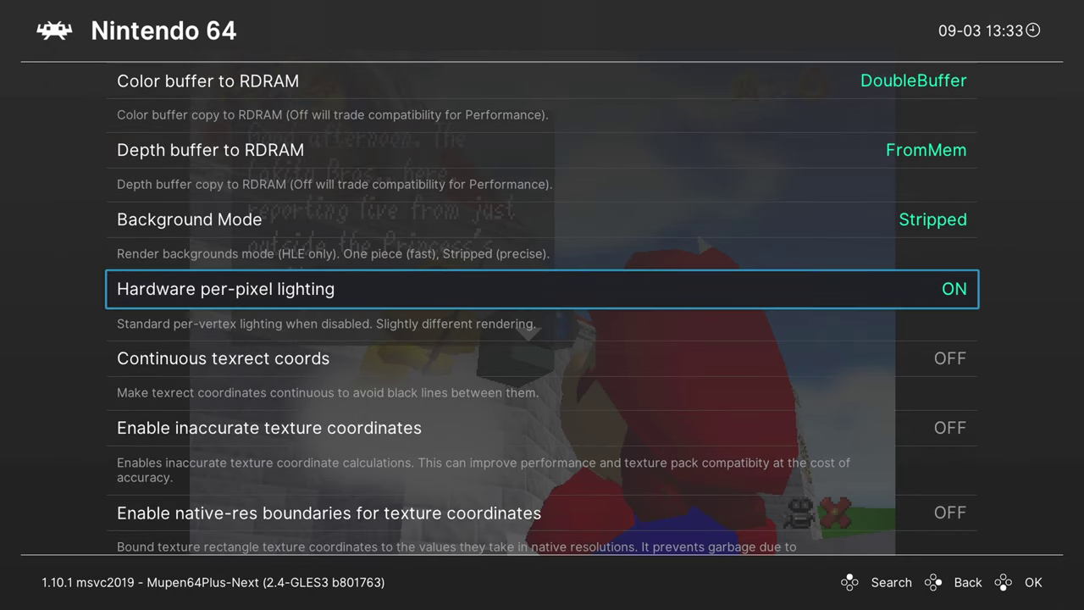
Step: Set Continuous texrect coords to Auto and enable native-res boundaries for texture coordinates
key("Down")
key("Return")
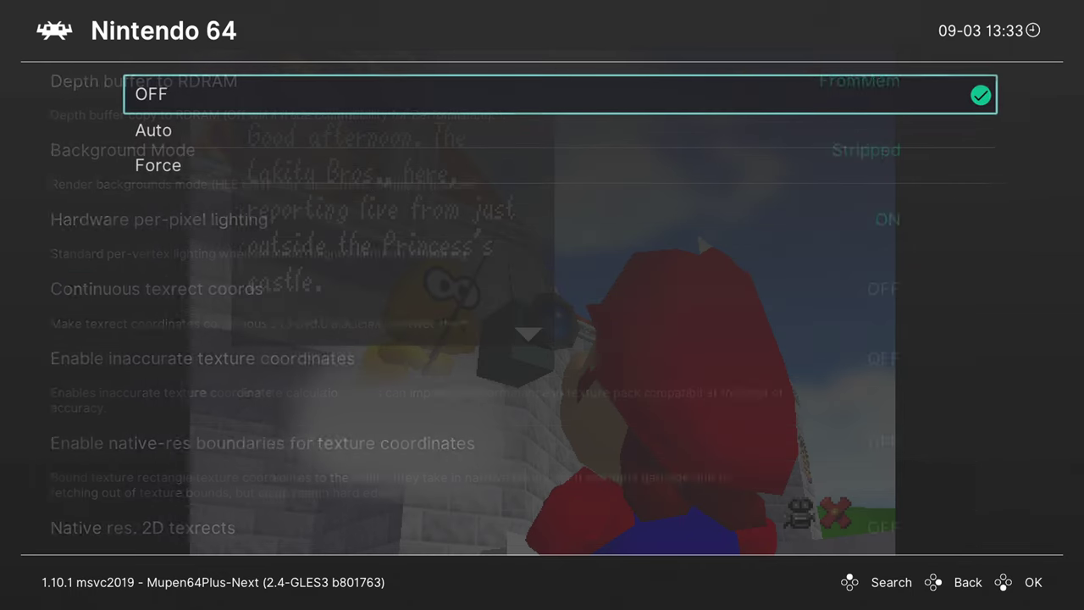
key("Down")
key("Return")
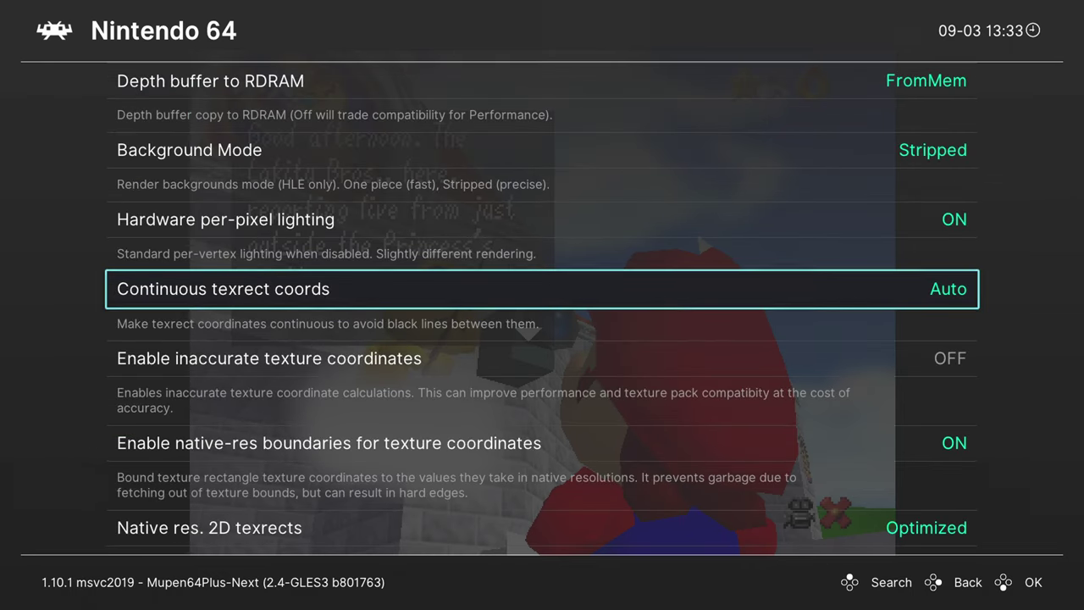
Step: Set Native res. 2D texrects to Optimized
key("Down")
key("Down")
key("Down")
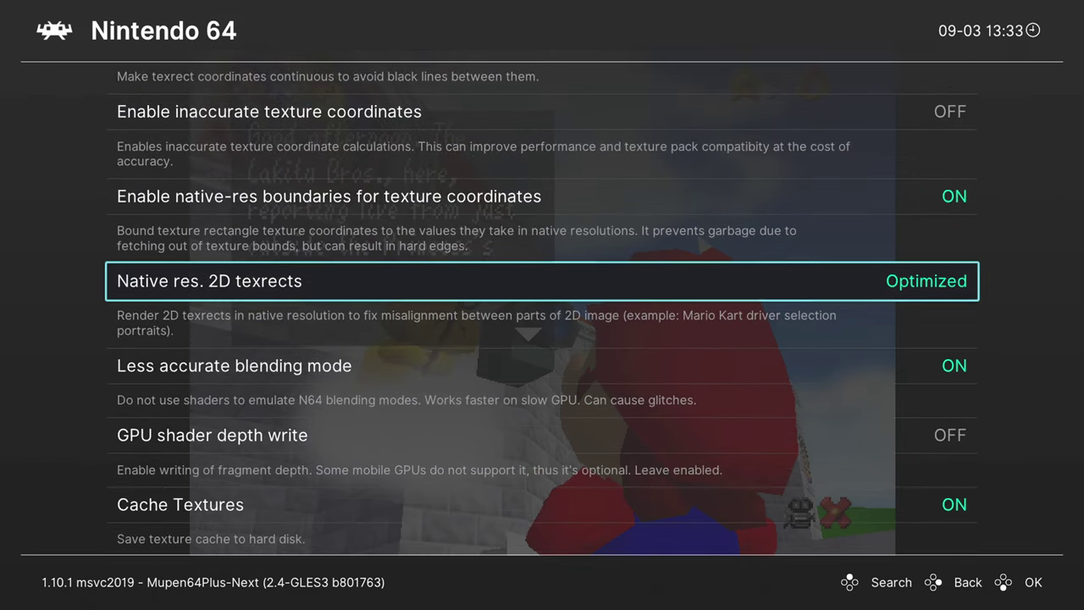
key("Return")
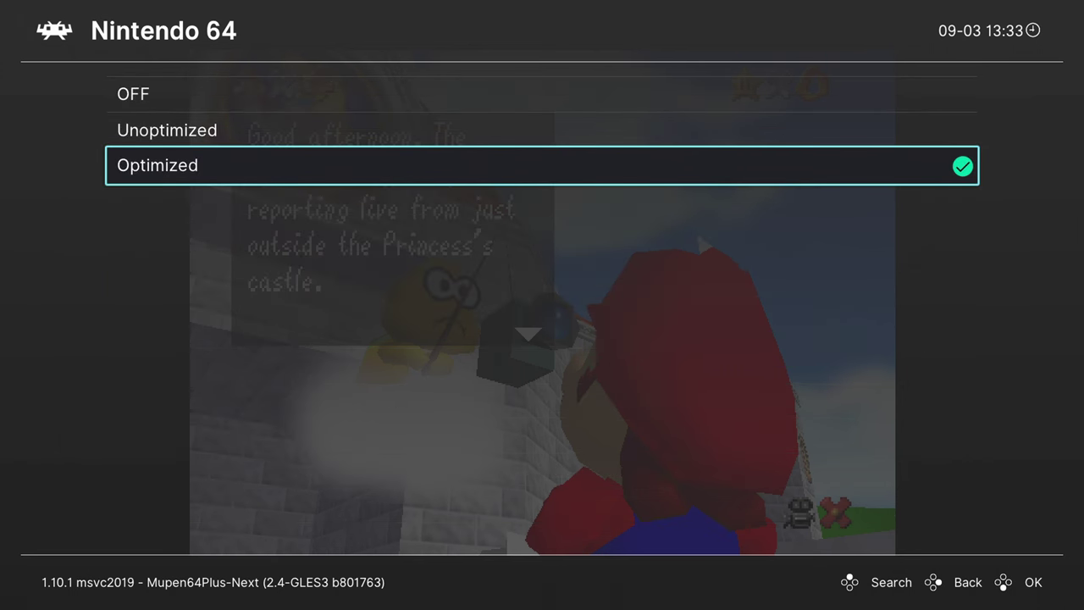
key("Return")
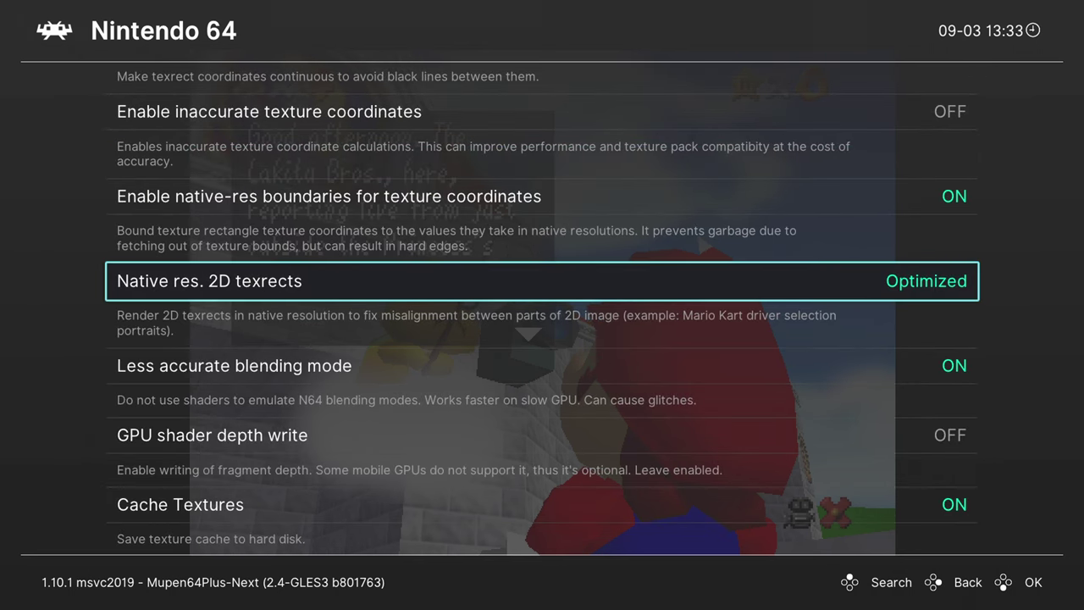
Step: Turn off Less accurate blending mode and return to the Quick Menu
key("Down")
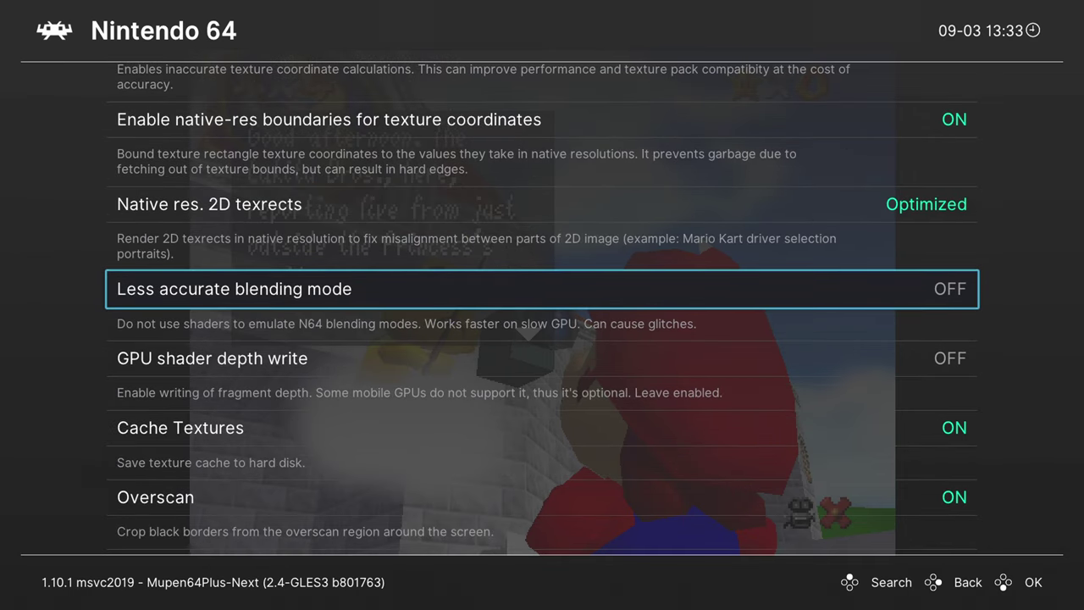
key("Down")
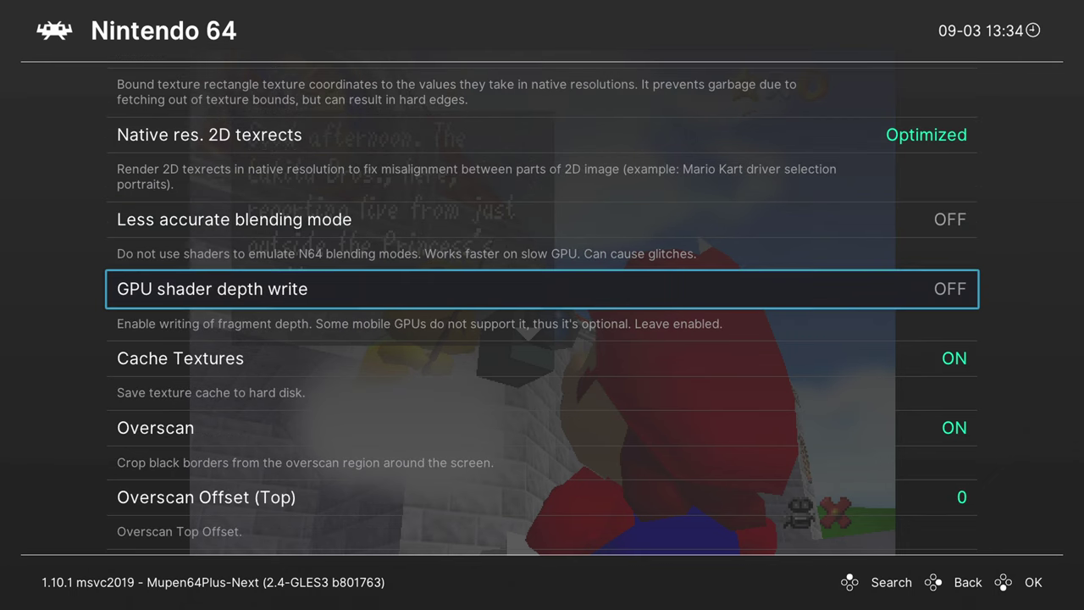
key("Home")
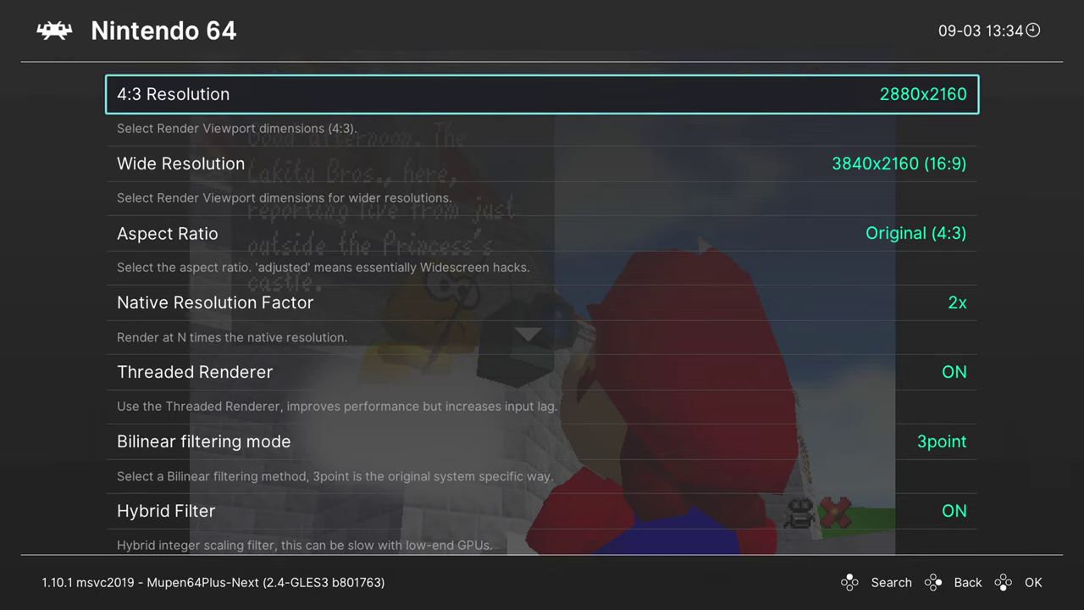
key("BackSpace")
key("BackSpace")
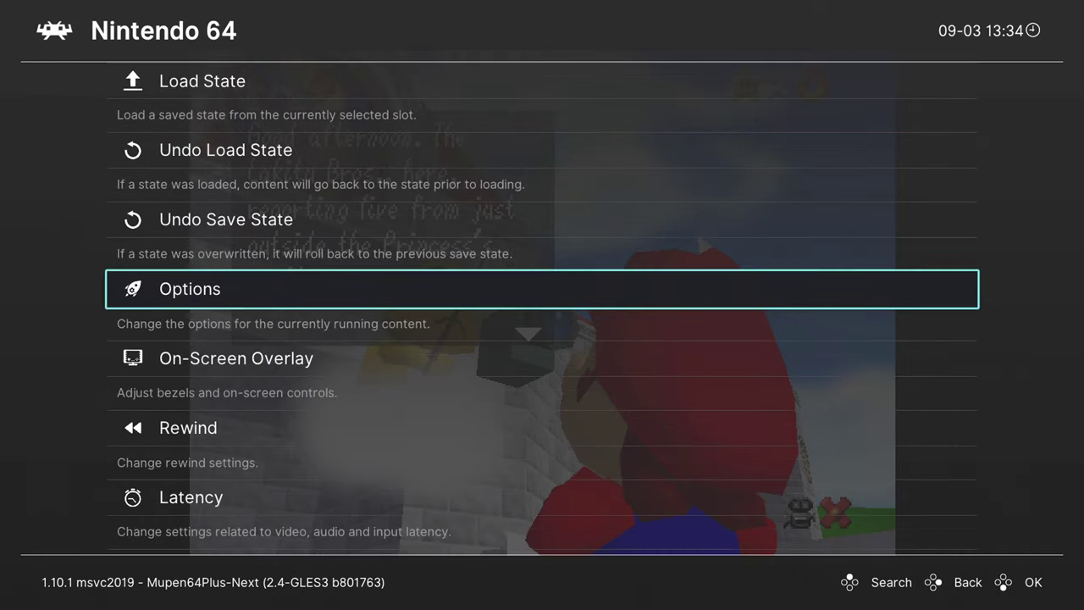
Step: Leave the running game and relaunch RetroArch from the console's Dev Home
key("Up")
key("Up")
key("Up")
key("Up")
key("Up")
key("Up")
key("Up")
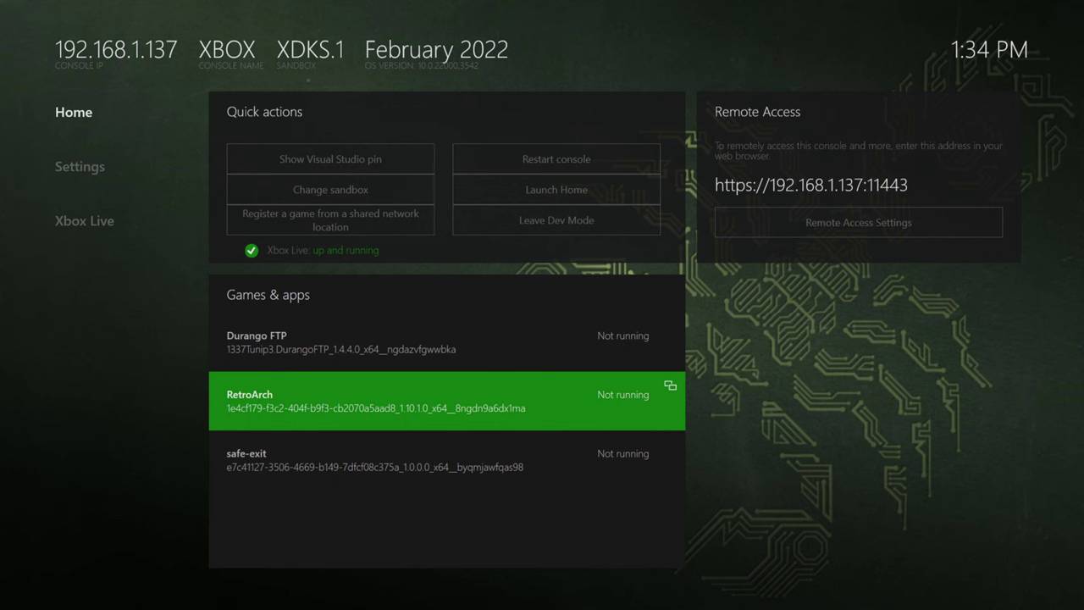
key("Return")
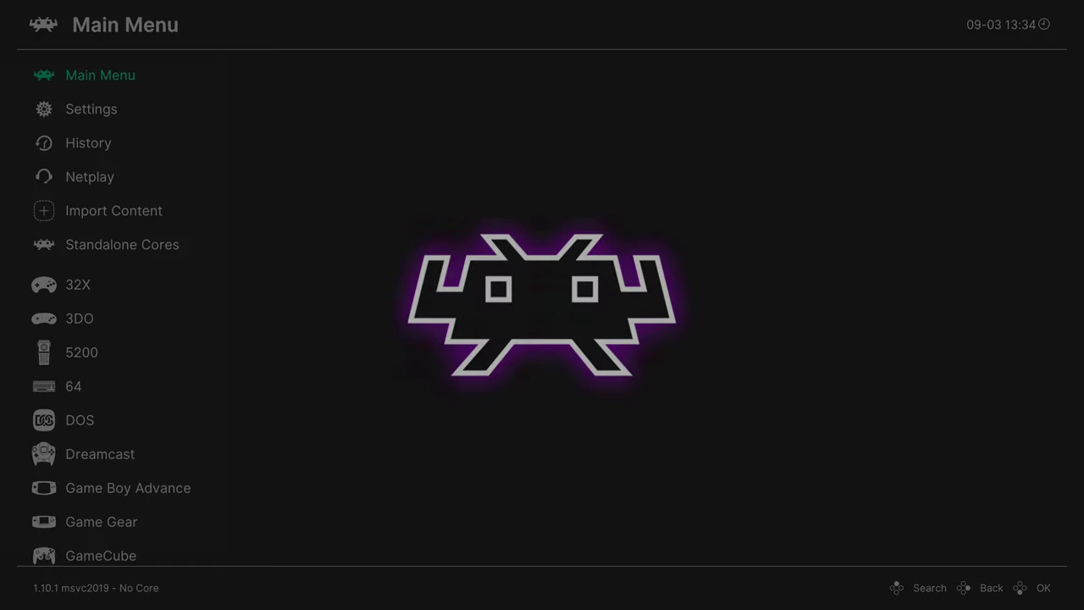
key("F1")
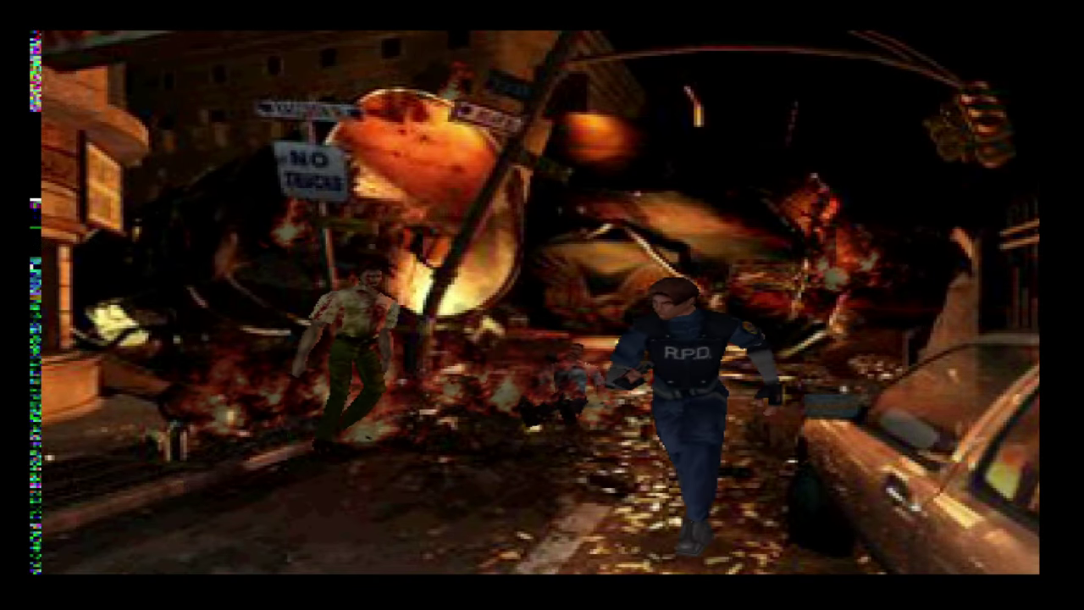
key("Left")
key("Up")
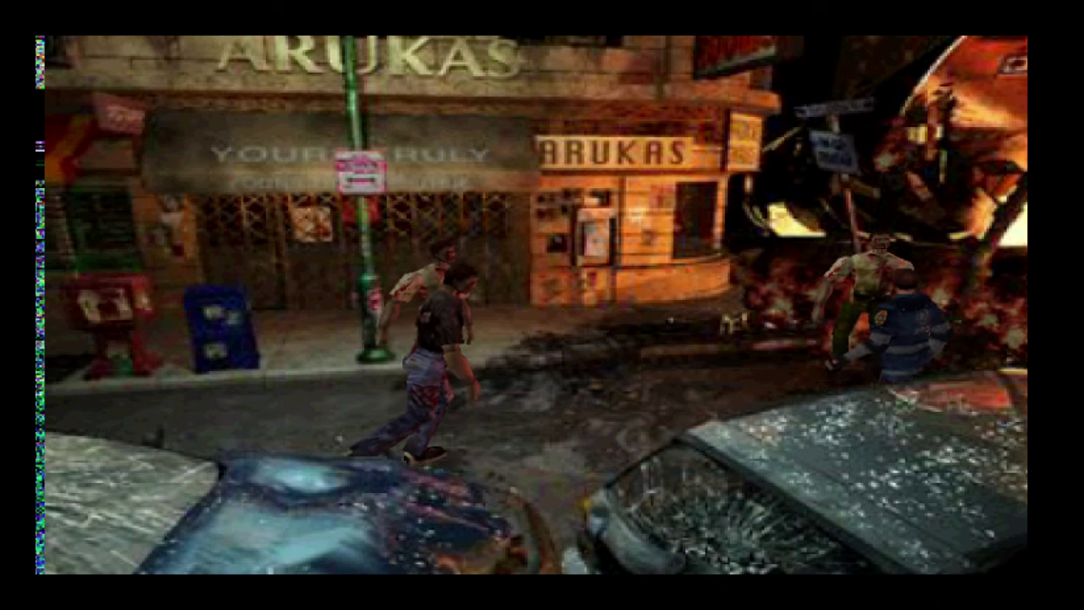
key("Up")
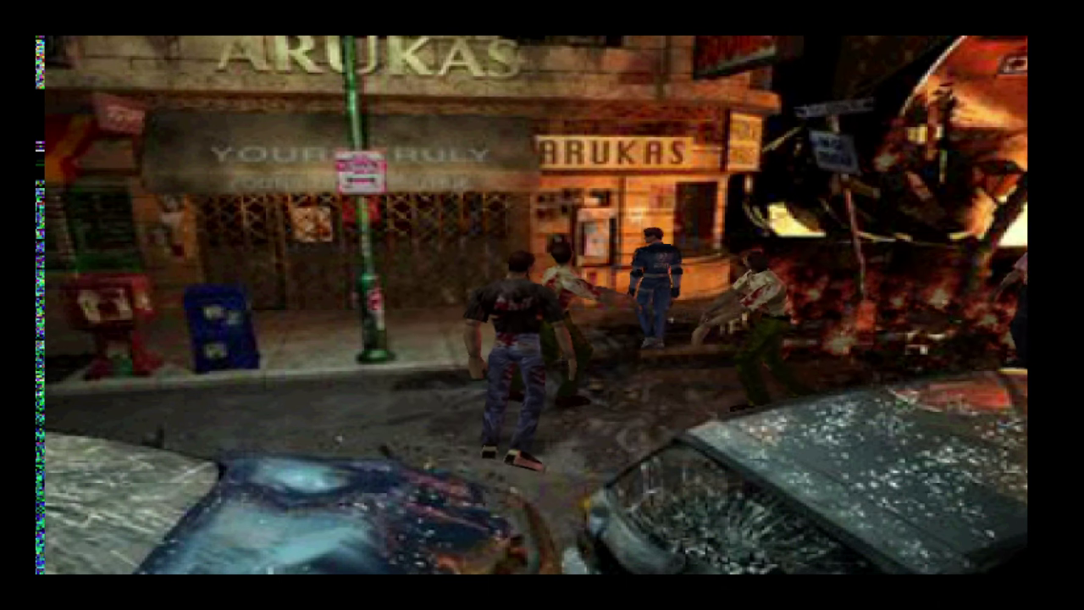
key("Left")
key("Up")
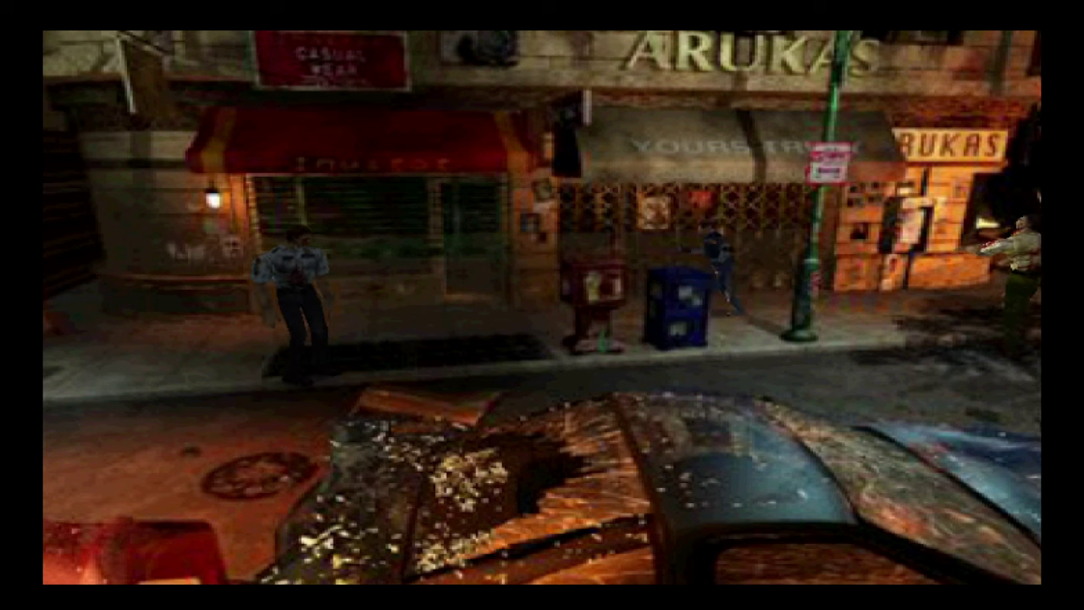
key("Up")
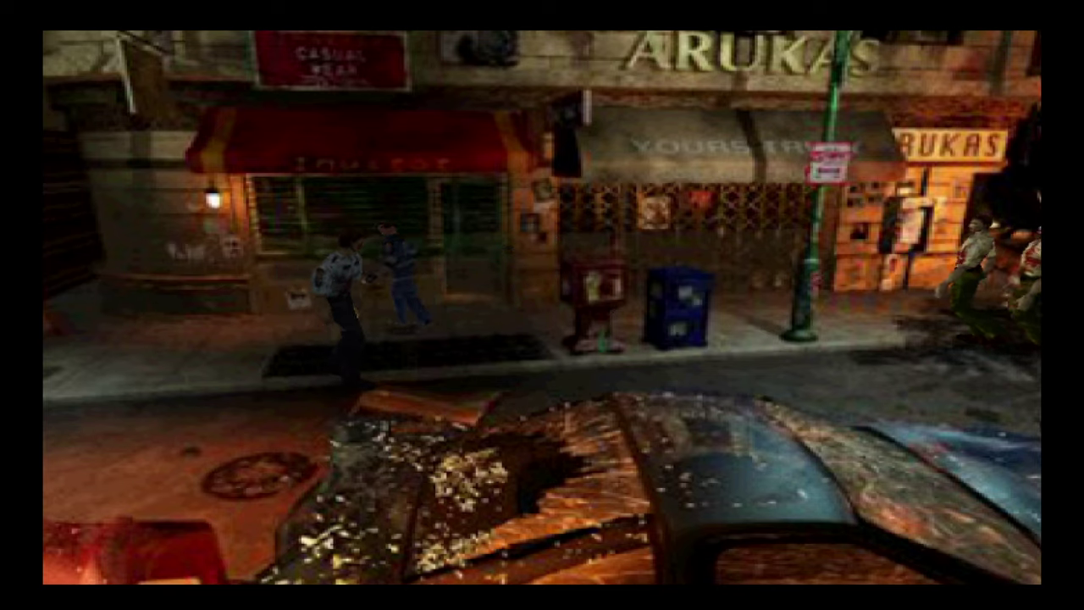
key("Up")
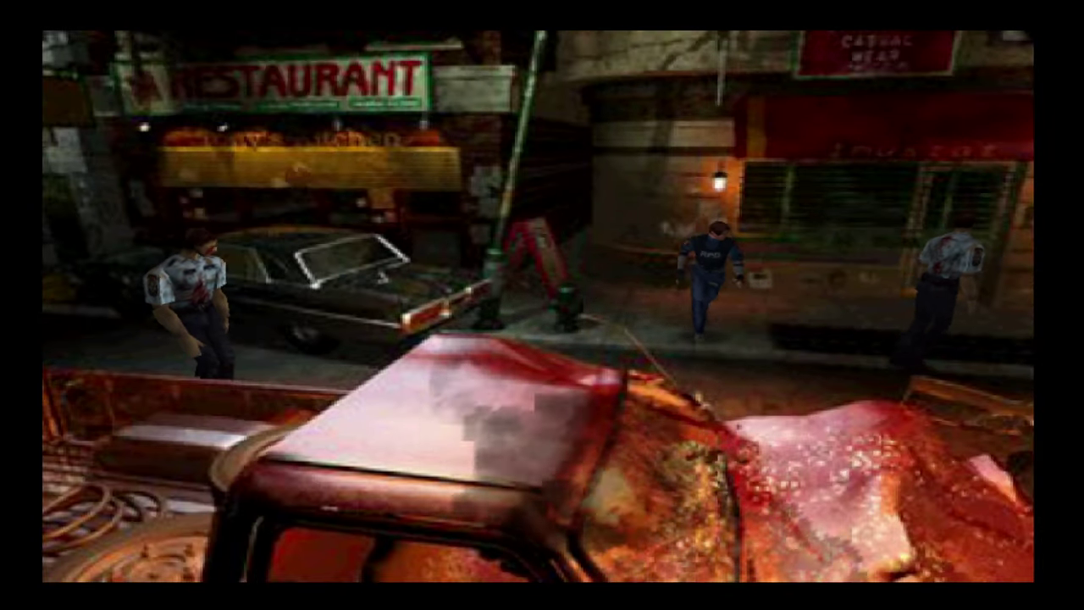
key("Up")
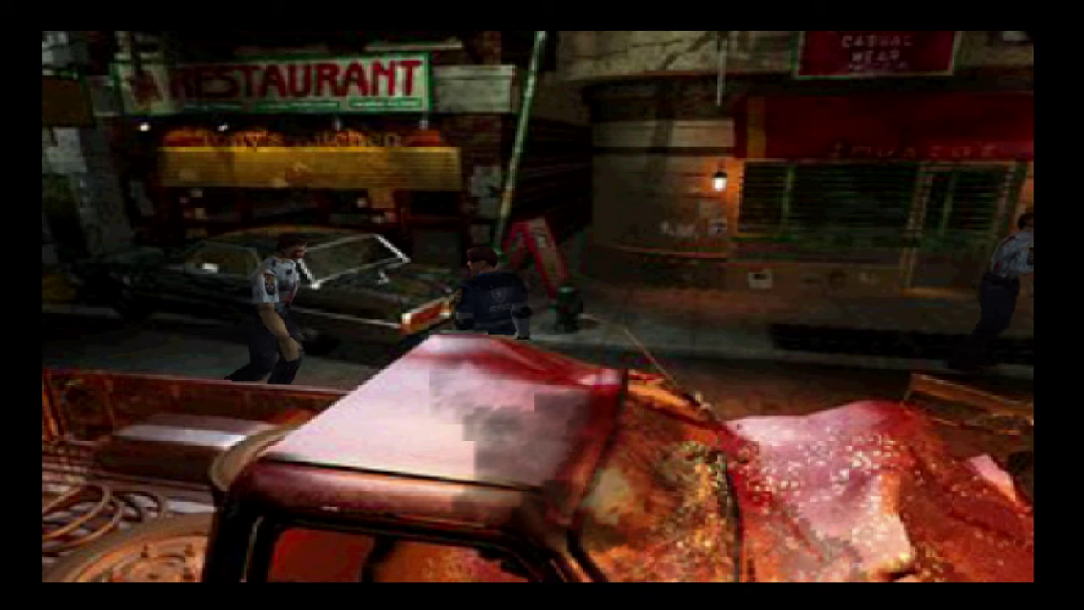
key("Up")
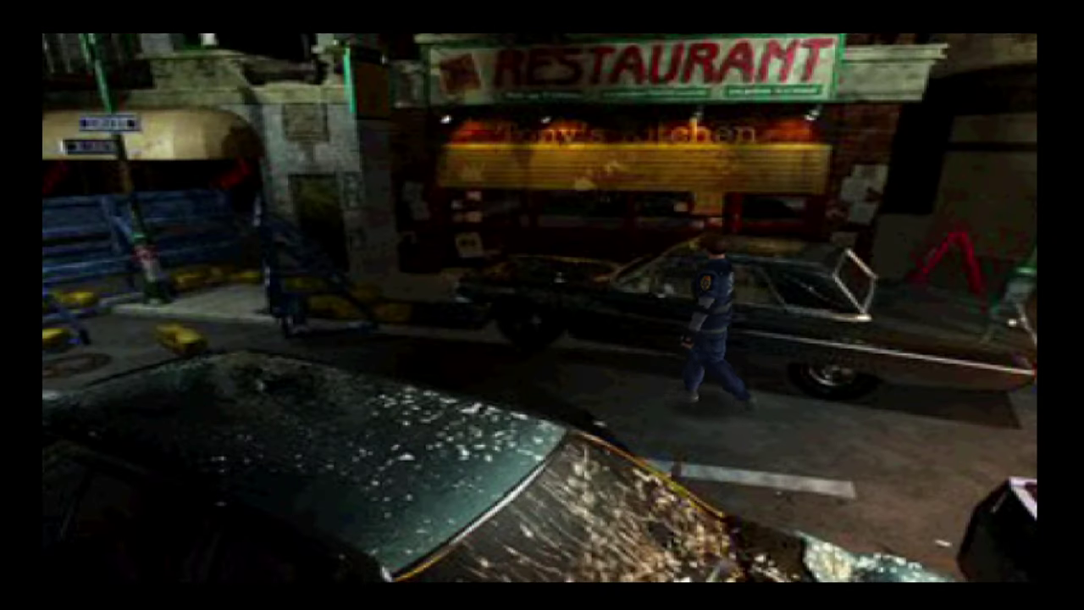
key("Down")
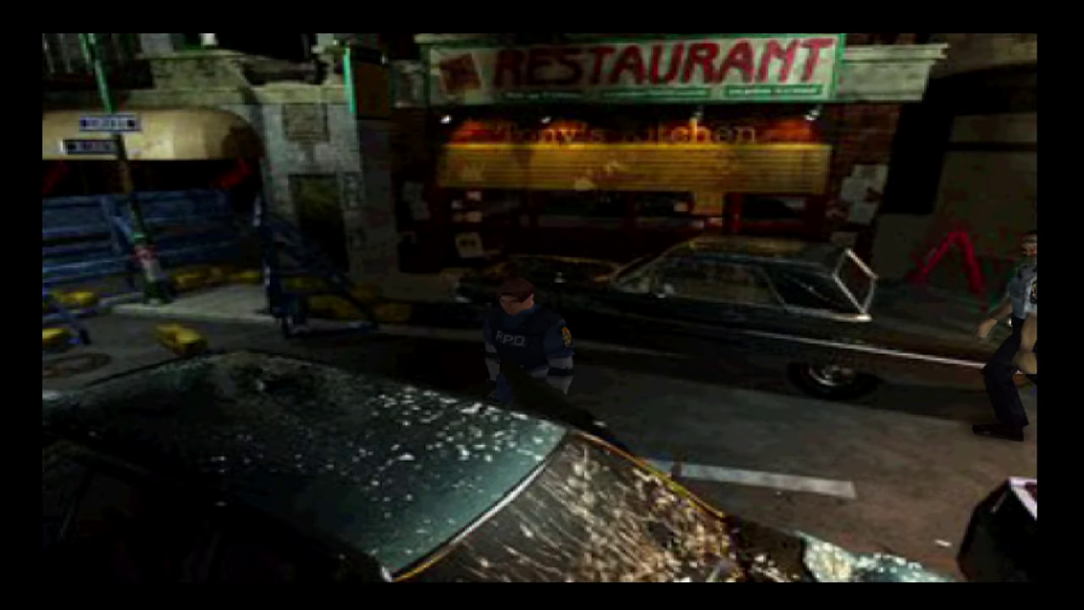
key("Up")
key("Up")
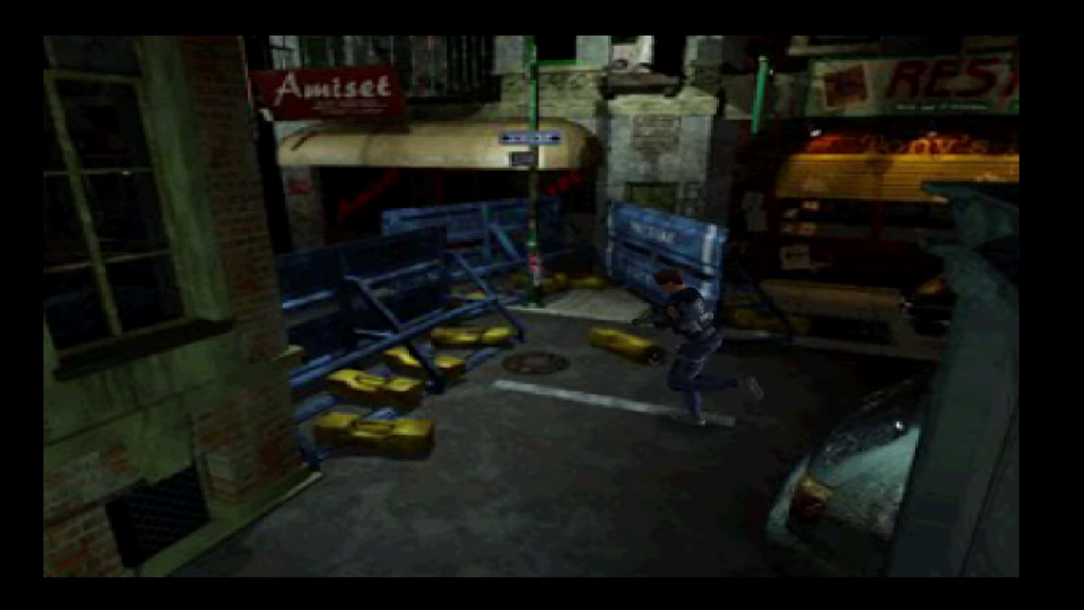
Step: Open the core options of the running game and set the RDP Plugin to Angrylion
key("F1")
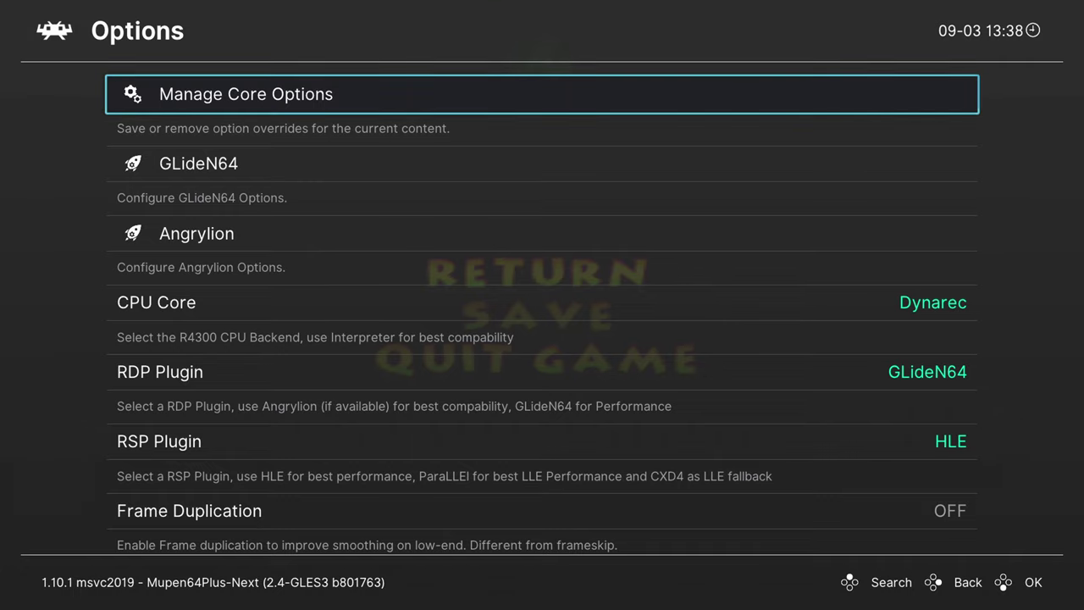
key("Down")
key("Down")
key("Down")
key("Down")
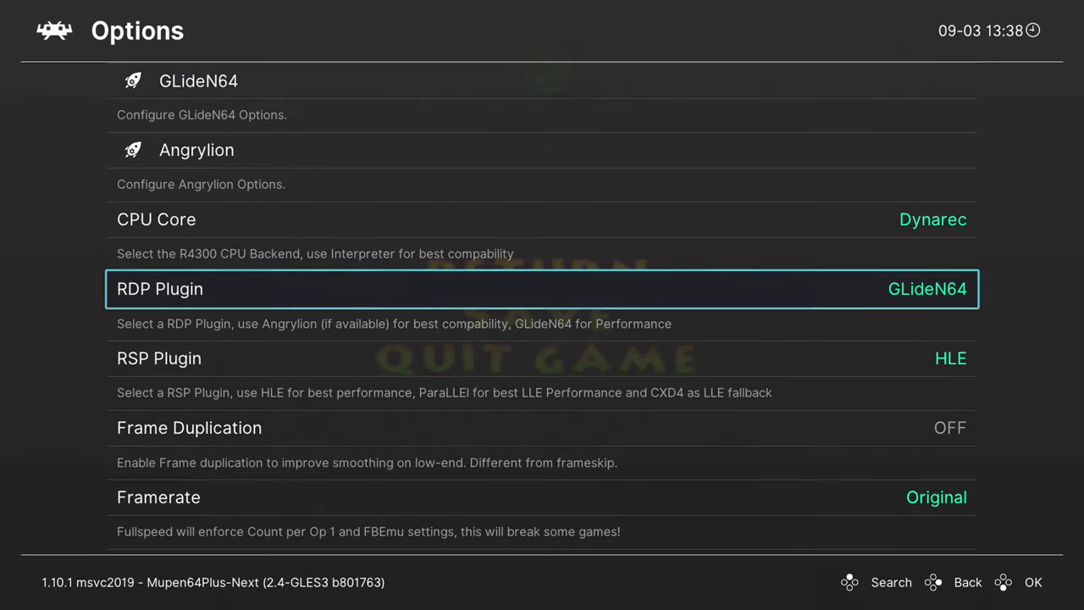
key("Return")
key("Up")
key("Return")
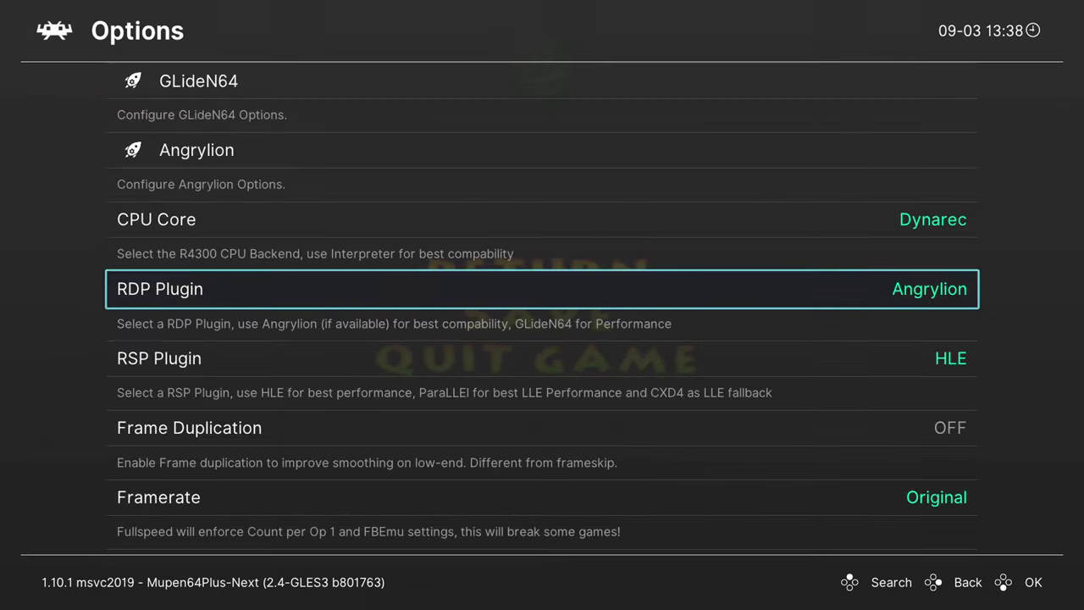
Step: Set the RSP Plugin to CXD4 and return to the start of the Quick Menu
key("Down")
key("Up")
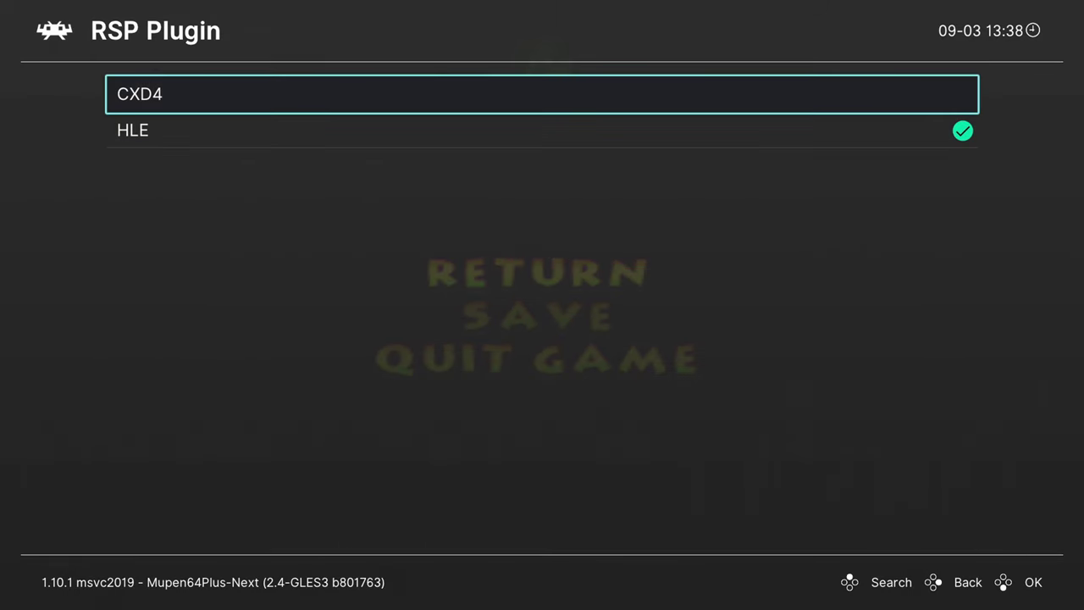
key("Return")
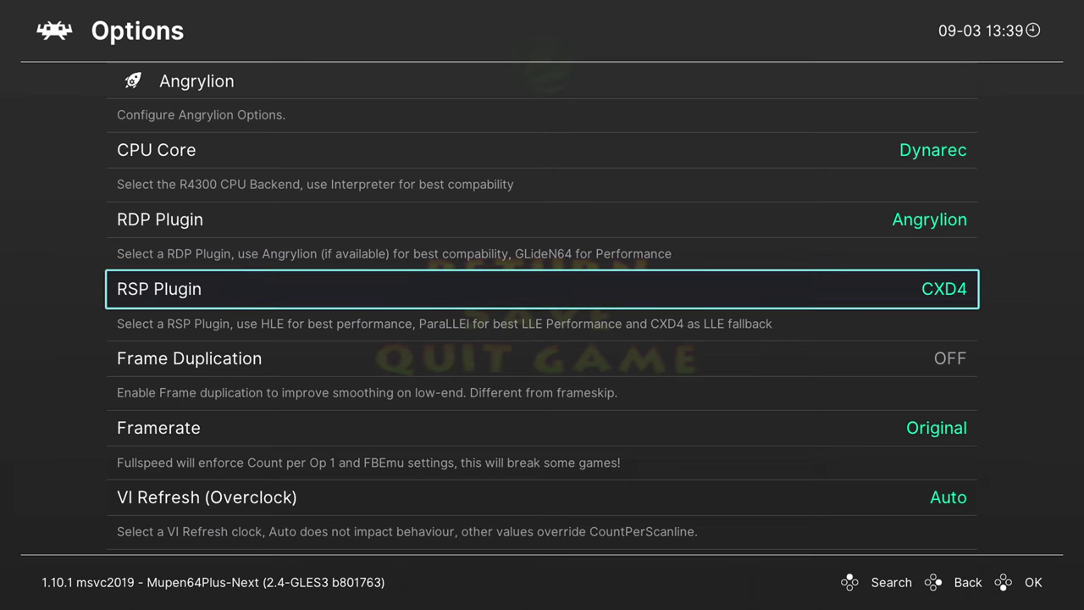
key("Up")
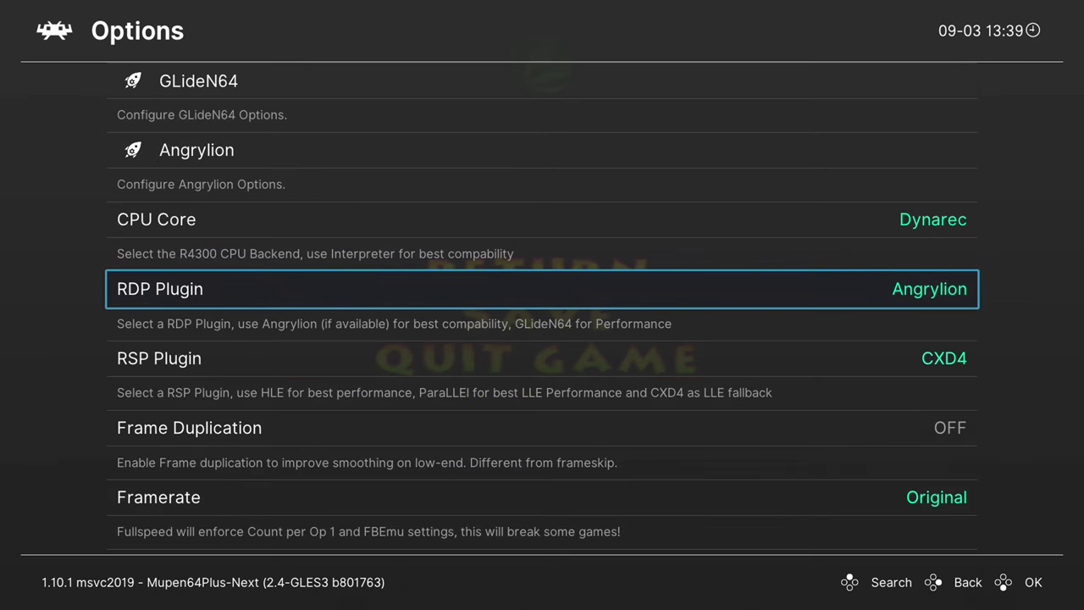
key("Down")
key("BackSpace")
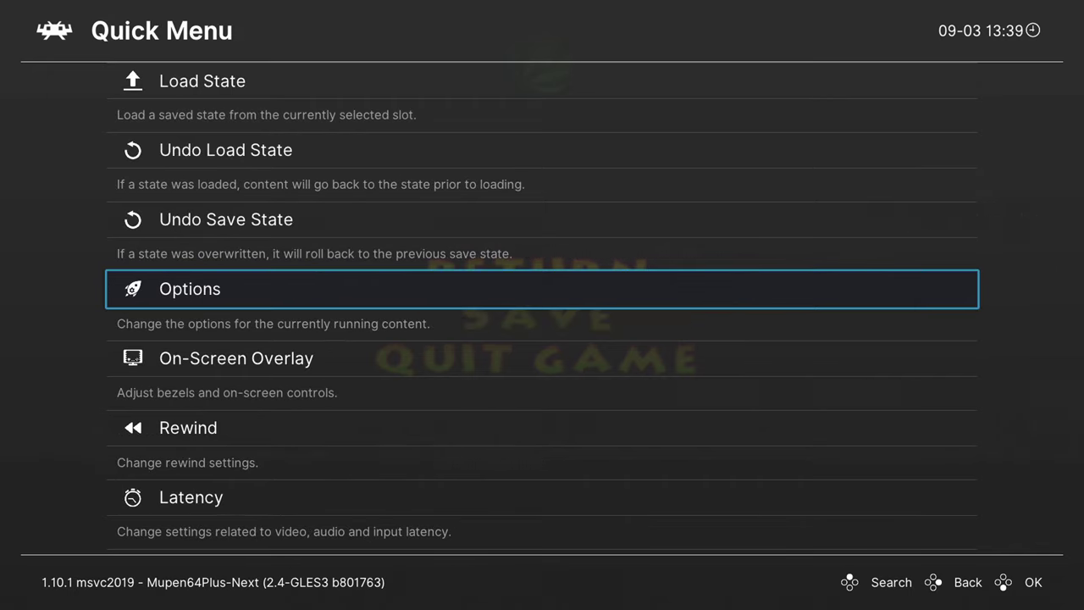
key("Up")
key("Up")
key("Up")
key("Up")
key("Up")
key("Up")
key("Up")
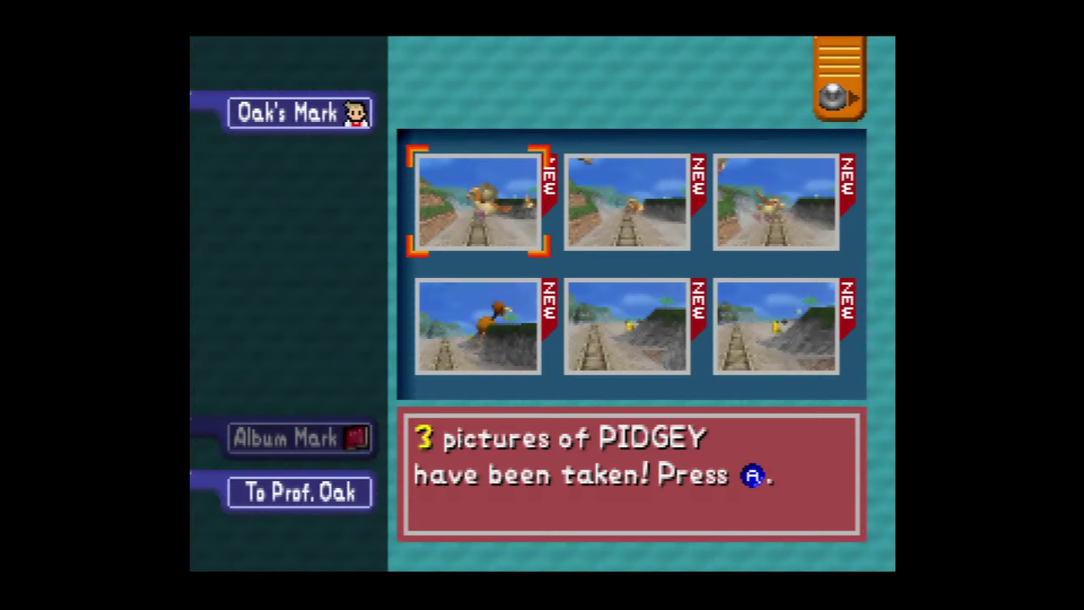
key("x")
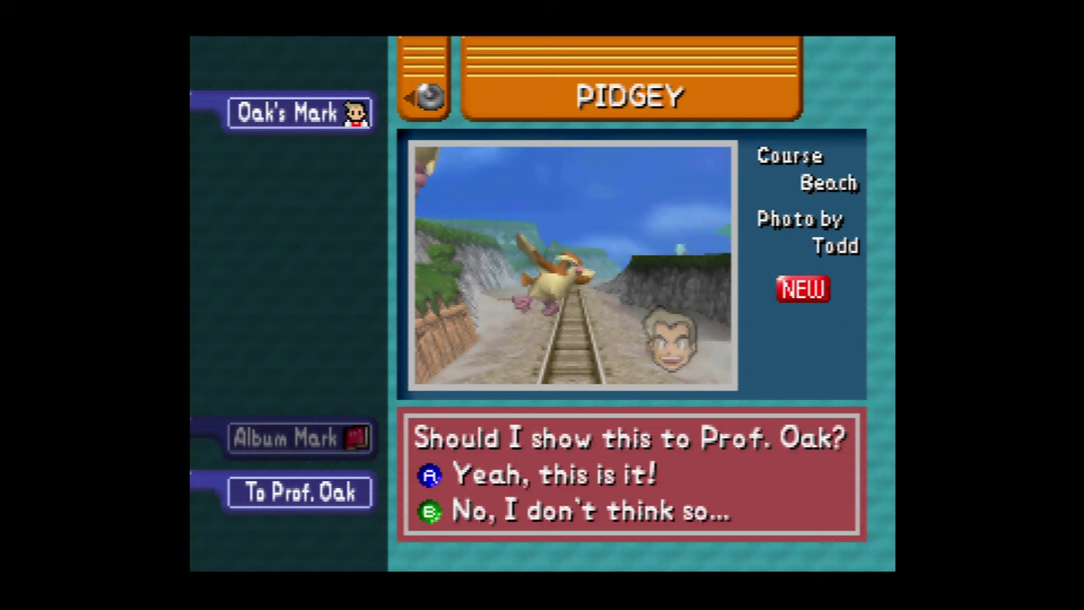
key("Left")
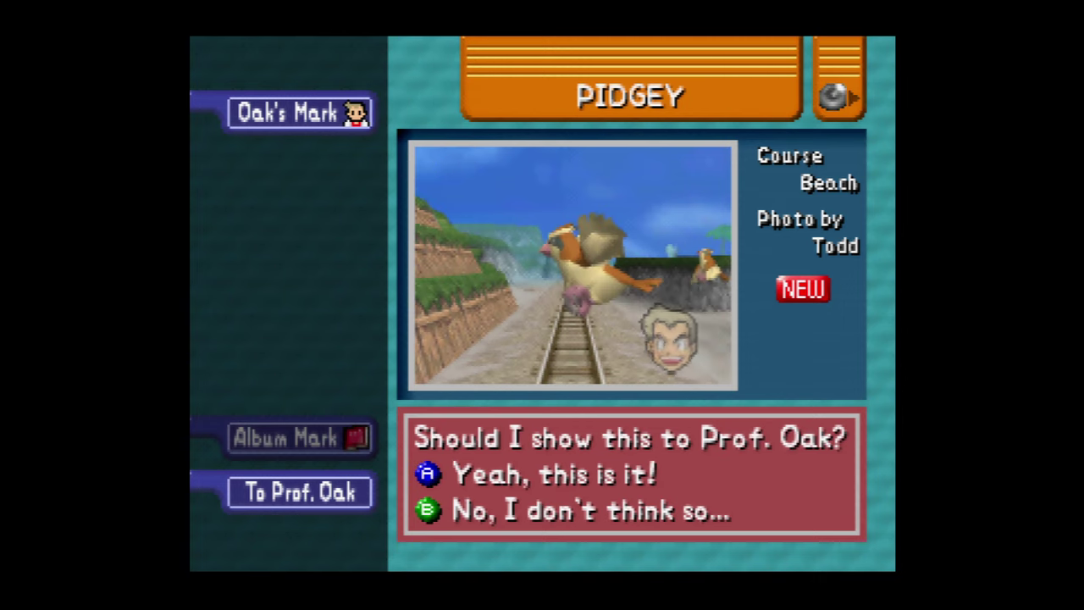
key("x")
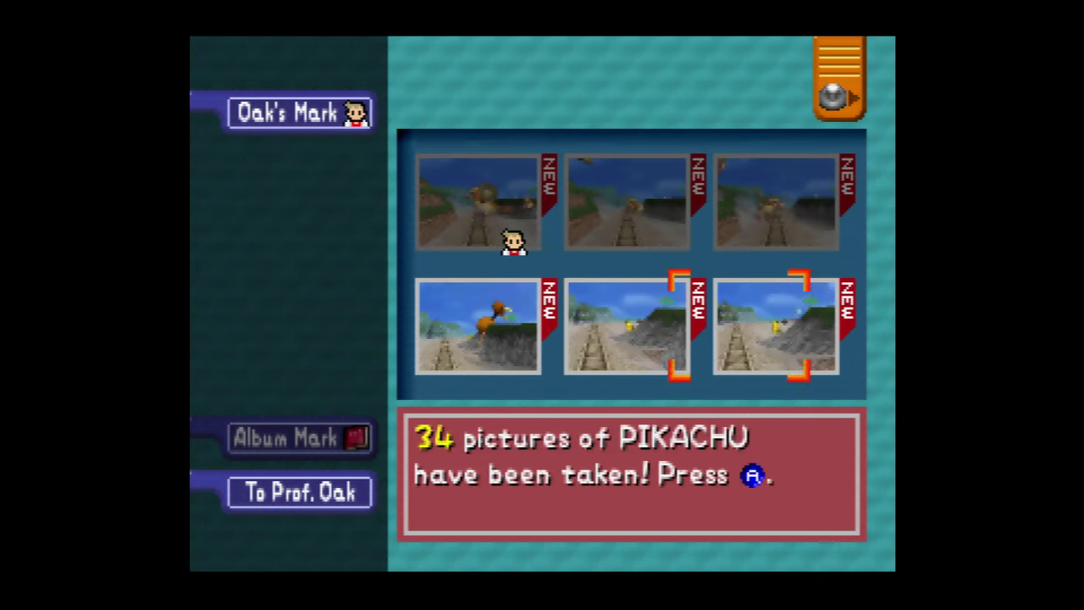
key("Left")
key("Left")
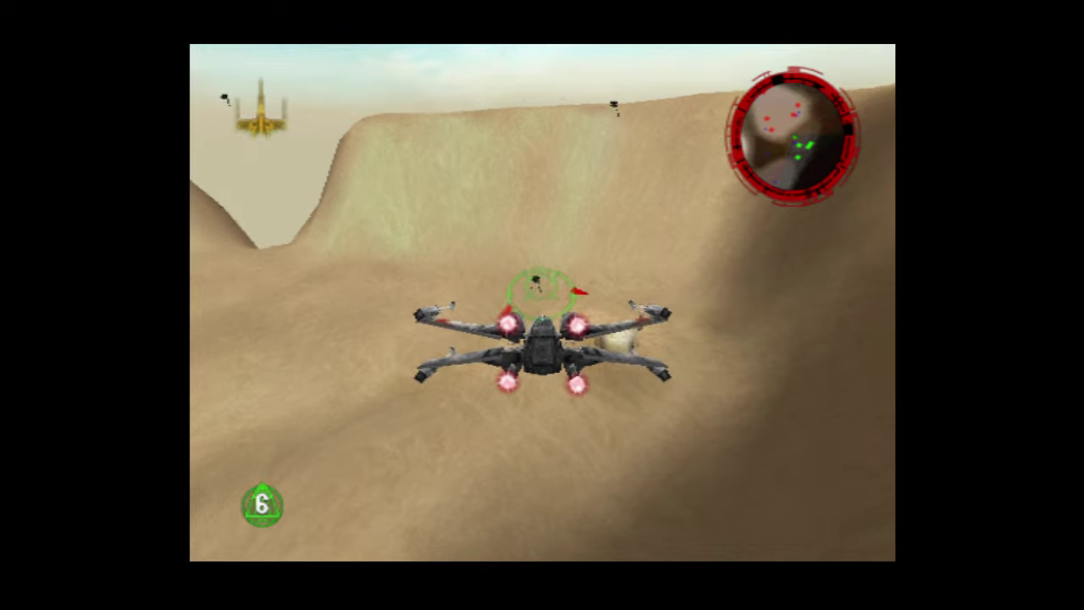
Step: Bring up the core options over the paused space-fighter mission and open the Angrylion settings
key("F1")
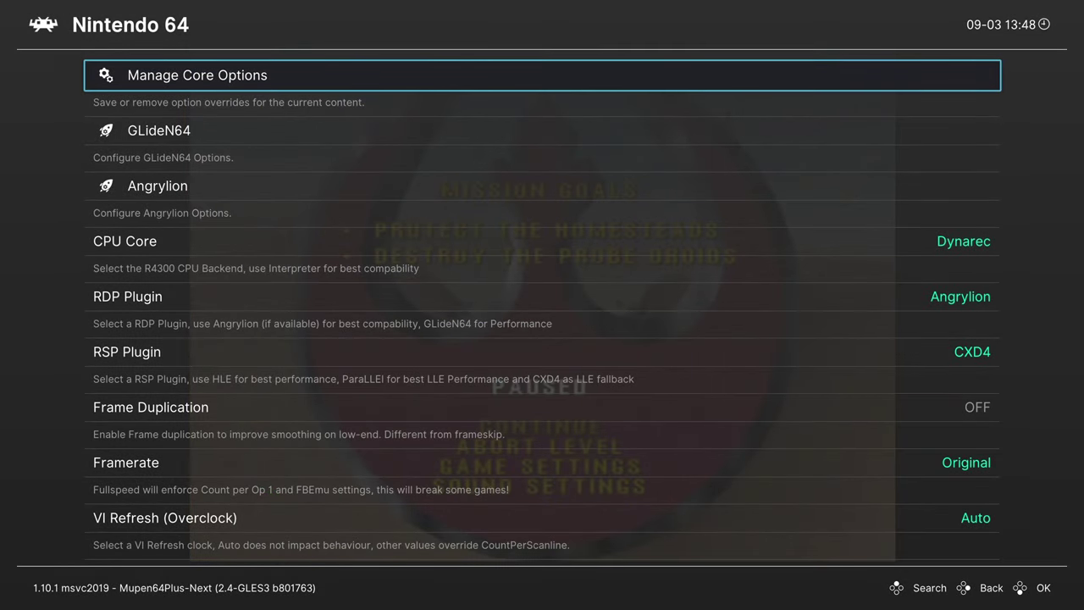
key("Down")
key("Down")
key("Down")
key("Down")
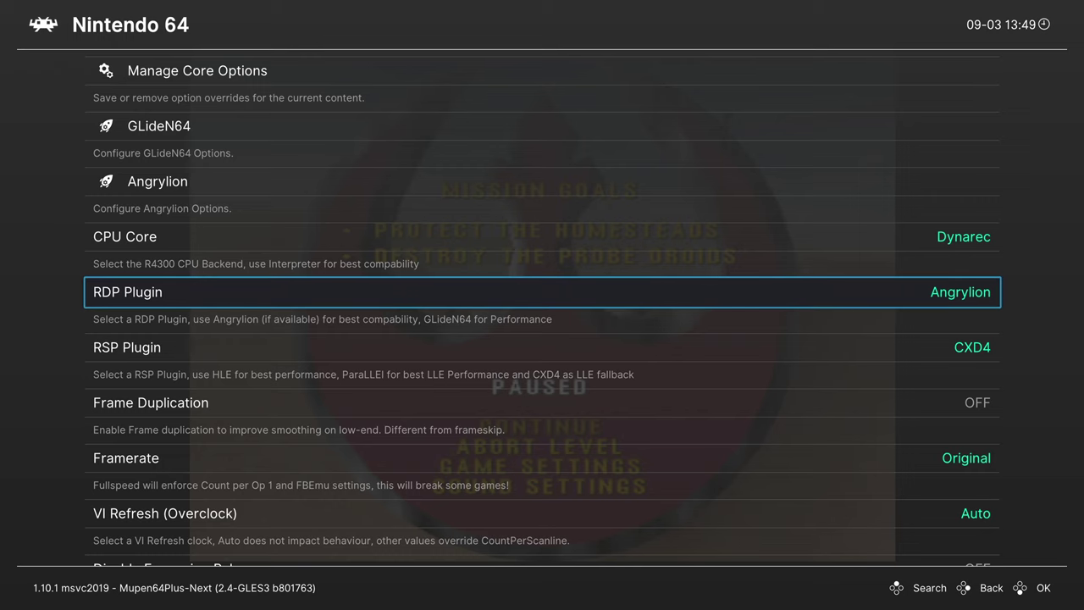
key("Up")
key("Up")
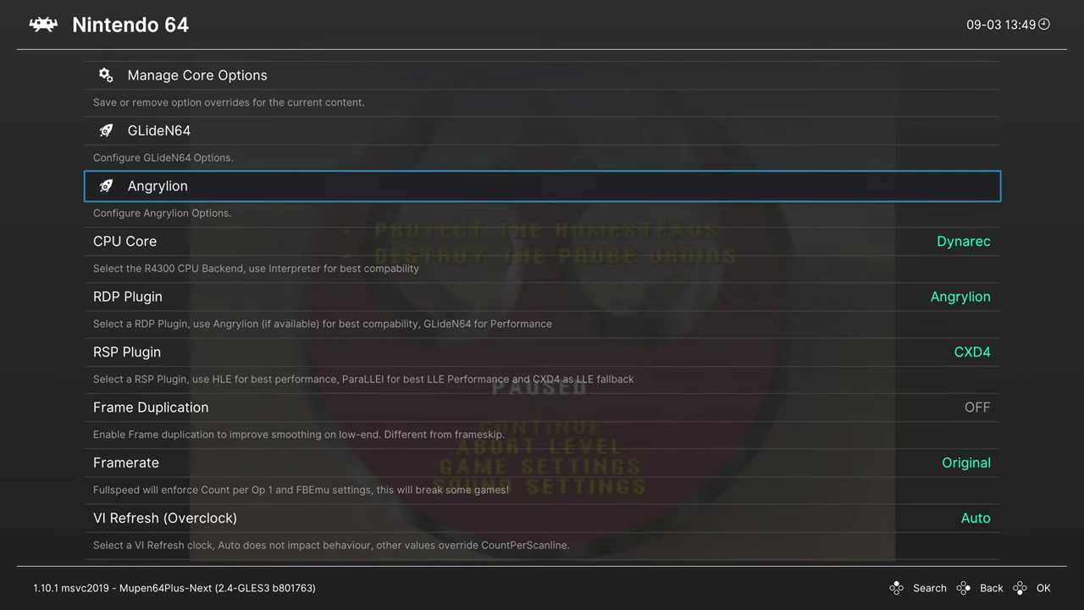
key("Return")
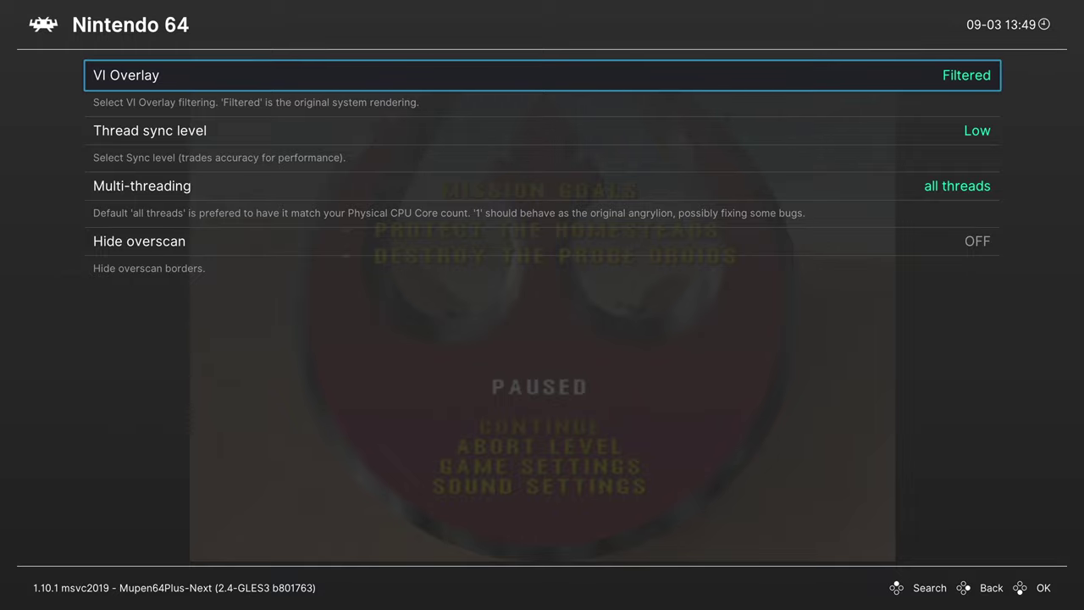
Step: Review the Angrylion settings and set the VI Overlay to AA only
key("Down")
key("Down")
key("Down")
key("Up")
key("Up")
key("Up")
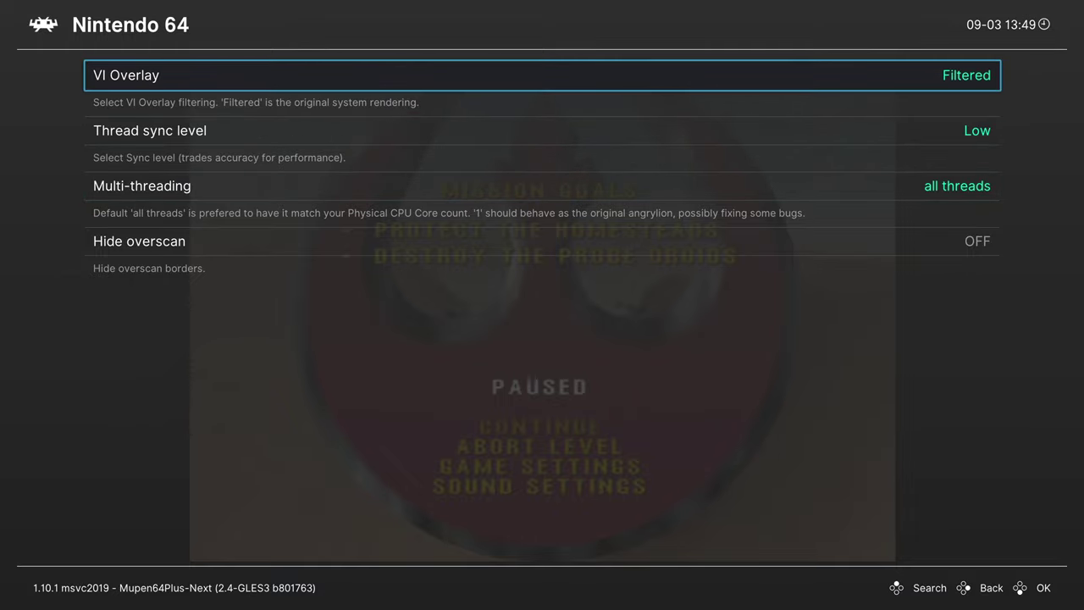
key("Return")
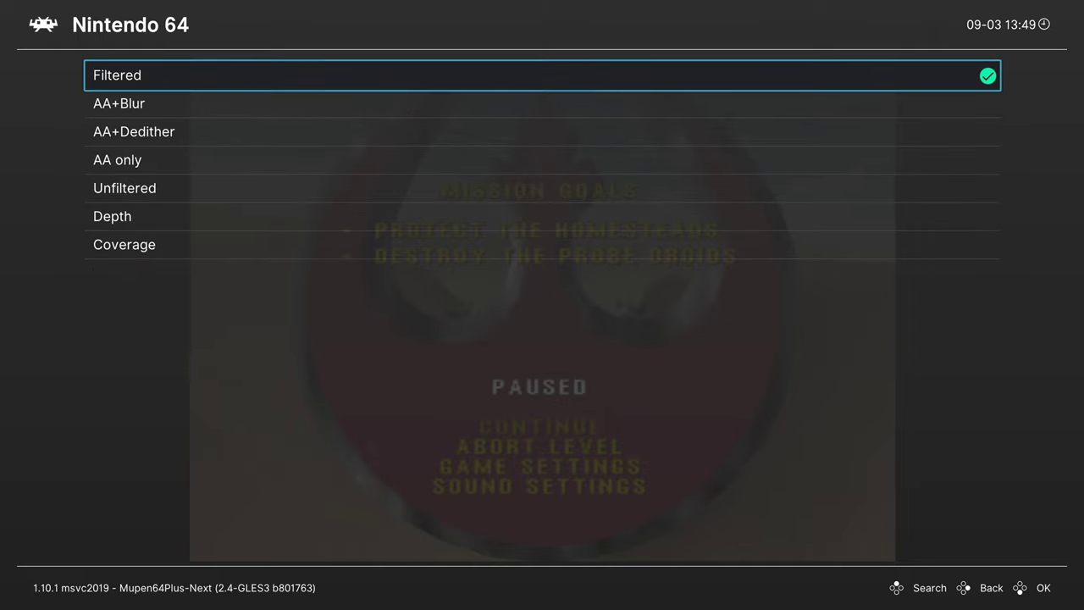
key("Down")
key("Down")
key("Down")
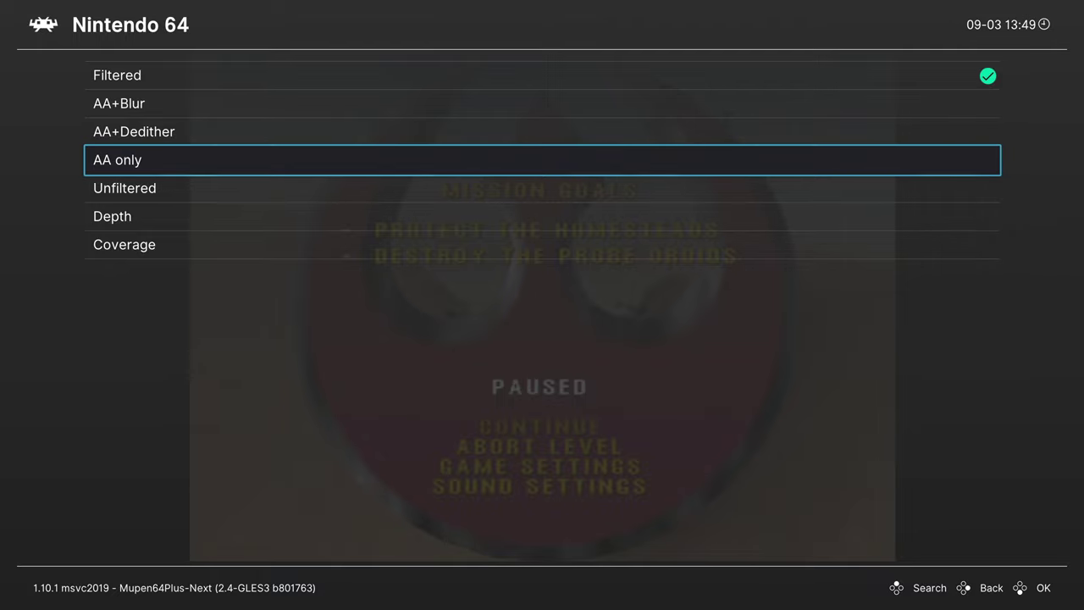
key("Return")
key("BackSpace")
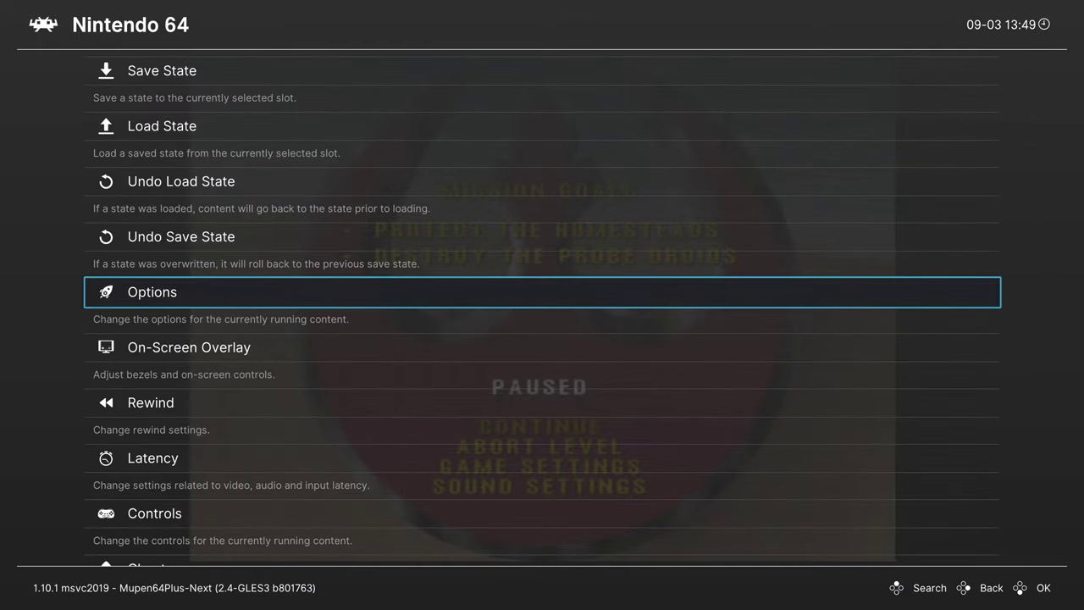
Step: Resume the paused mission to examine the picture with the changed VI Overlay filter
key("BackSpace")
key("Return")
key("Return")
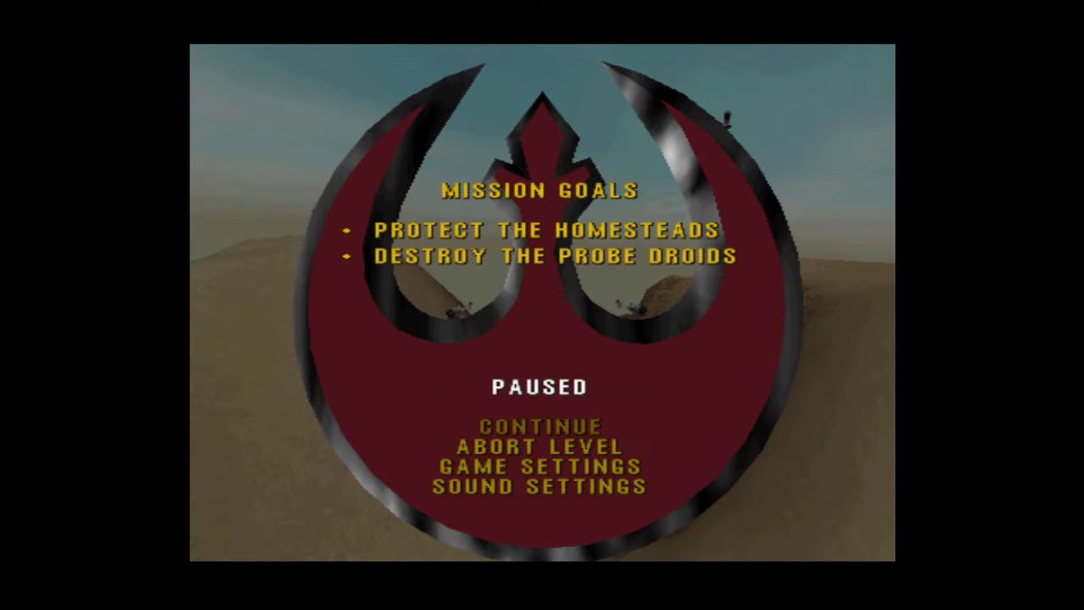
key("Return")
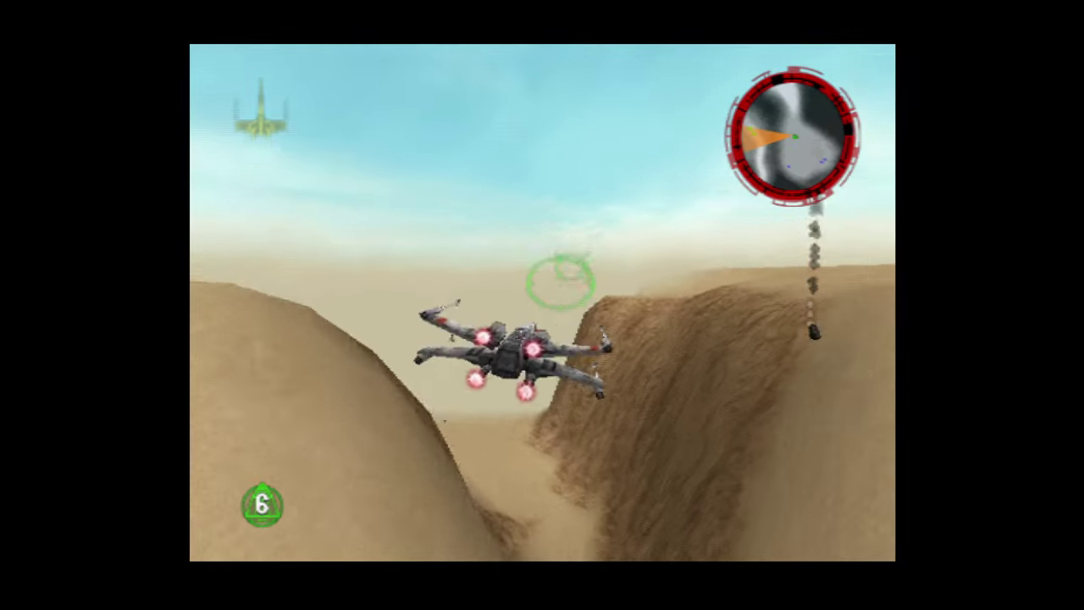
Step: Pause the mission and set Angrylion's VI Overlay to Filtered
key("Return")
key("F1")
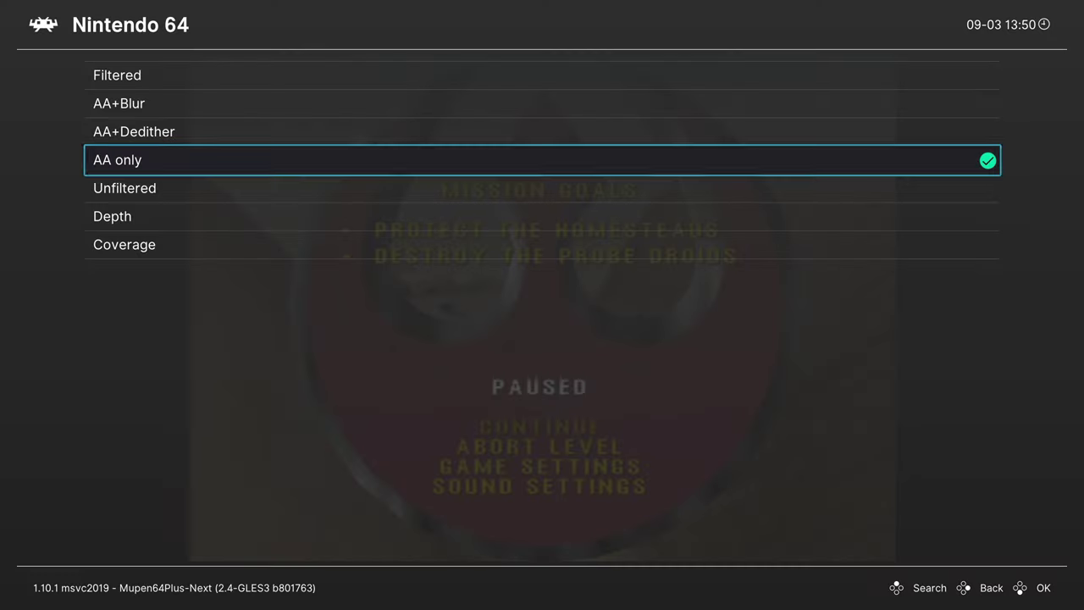
key("Up")
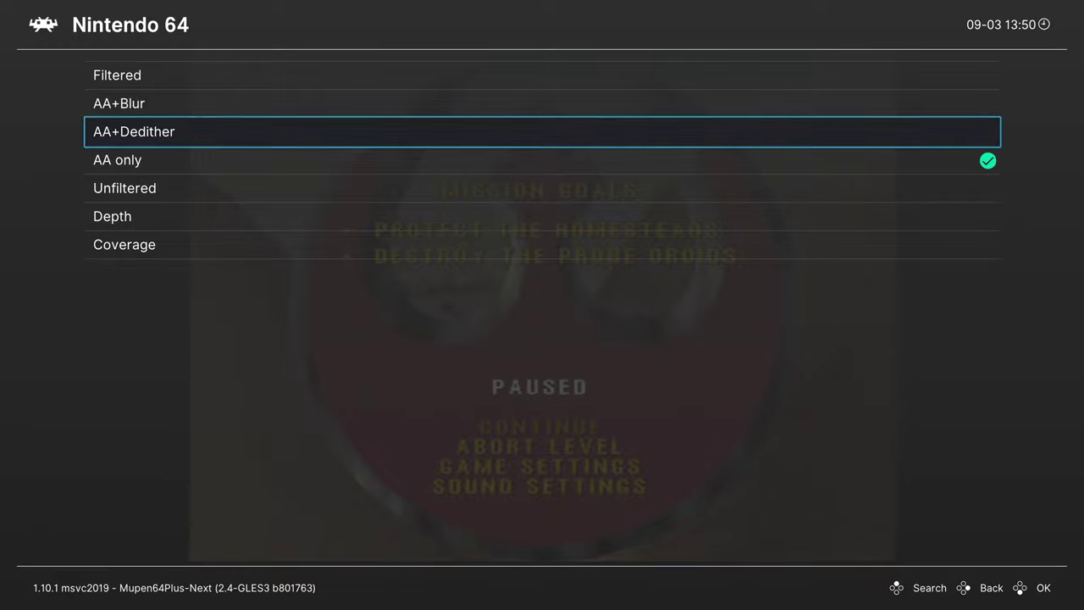
key("Up")
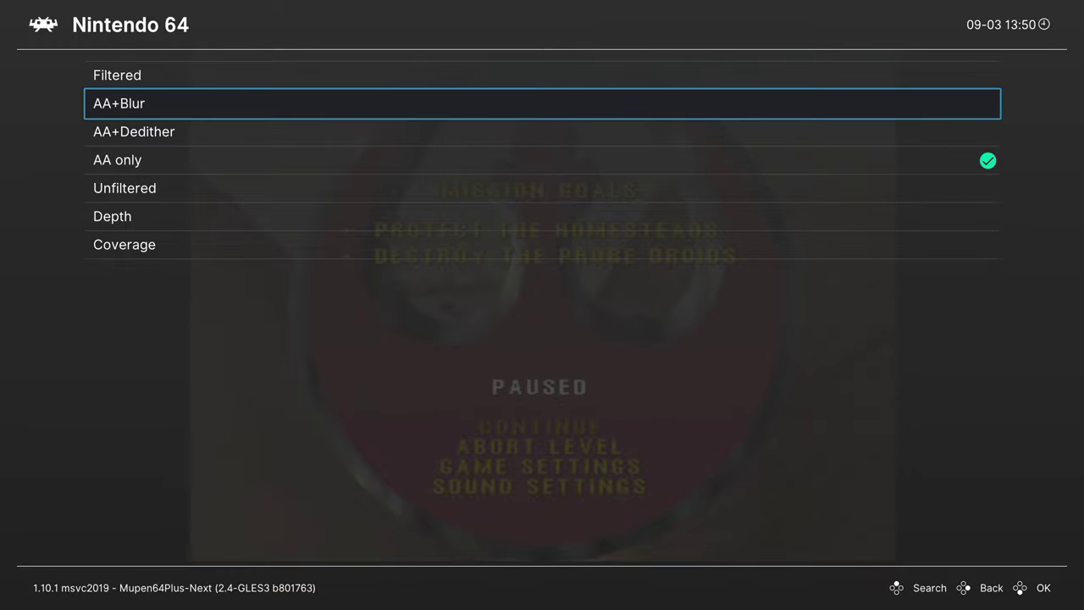
key("Up")
key("Return")
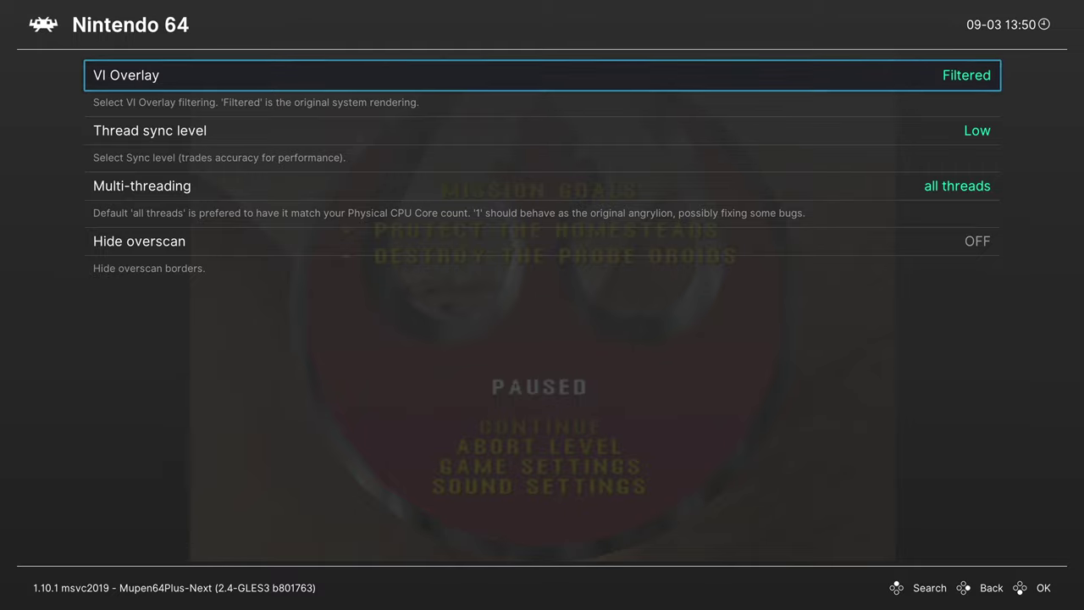
Step: Examine the Thread sync level choices from Low to High and keep Low
key("Down")
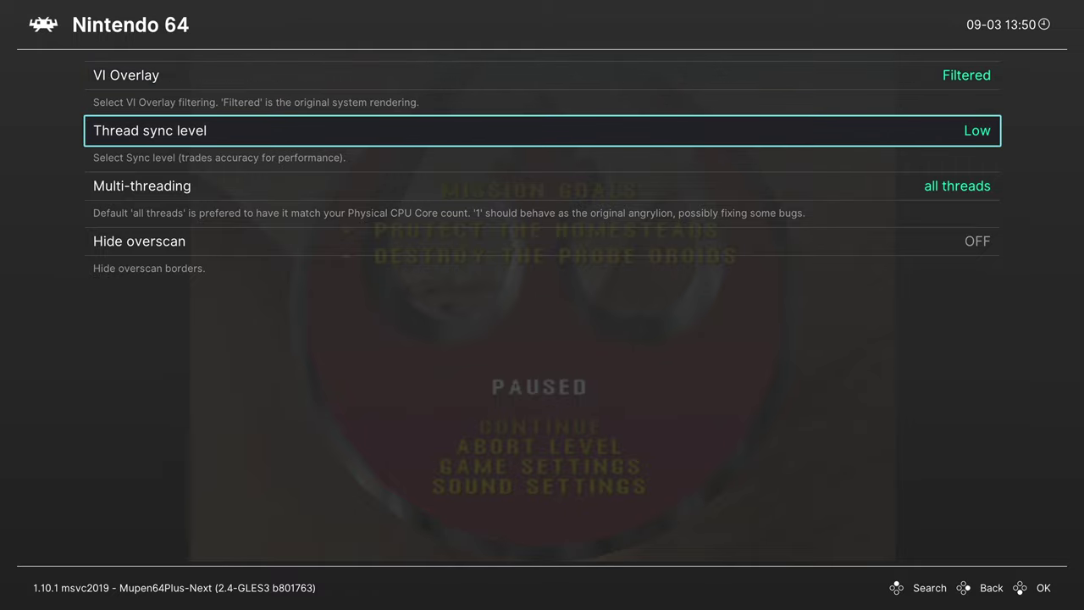
key("Return")
key("Down")
key("Down")
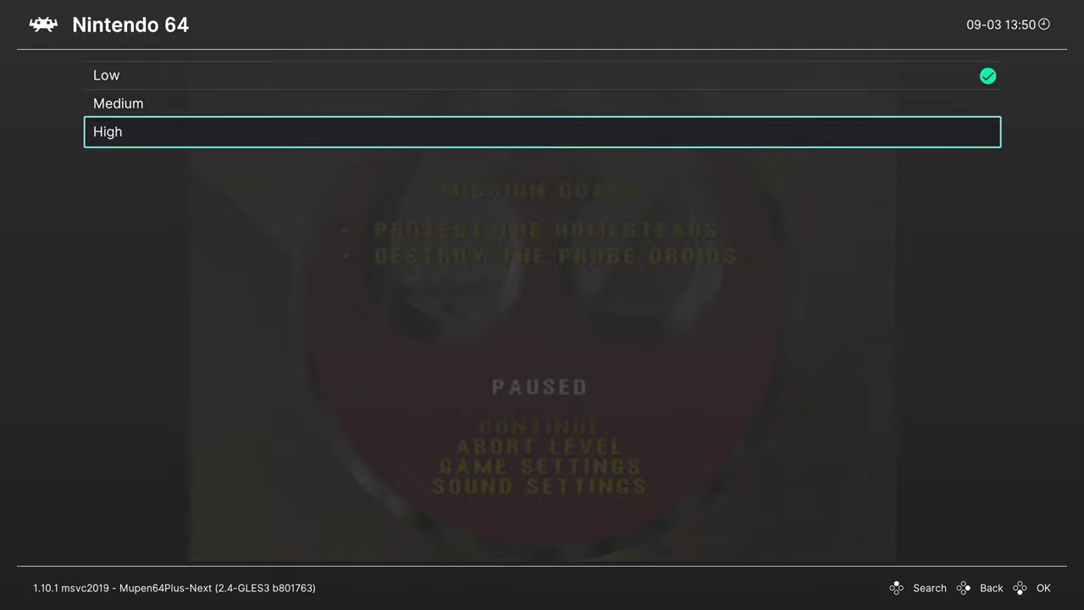
key("Up")
key("Up")
key("Return")
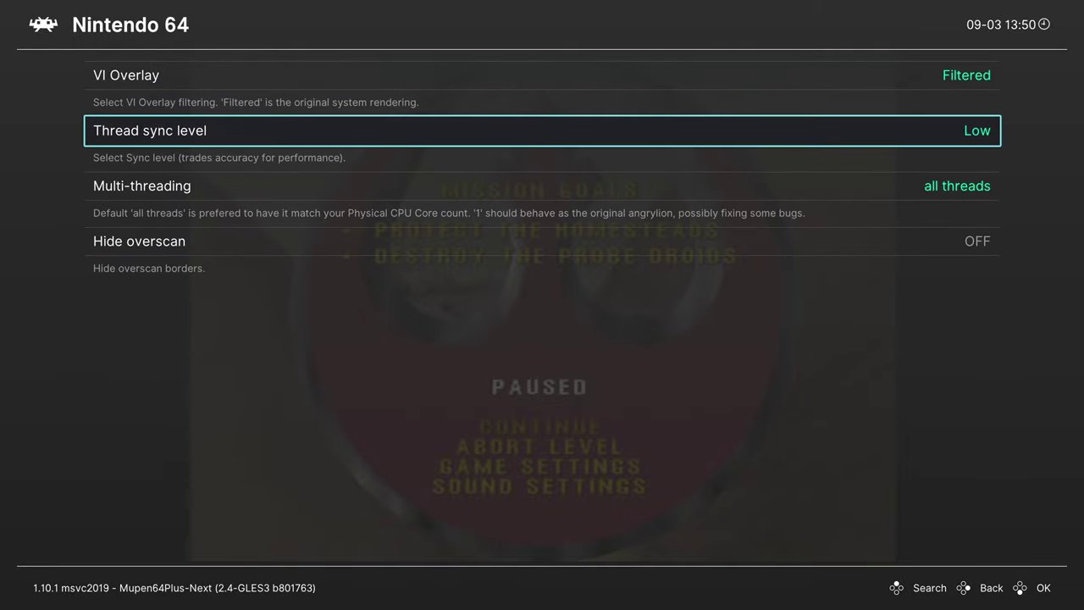
Step: Keep Multi-threading on all threads, turn on Hide overscan, and return to the main core options
key("Down")
key("Return")
key("Return")
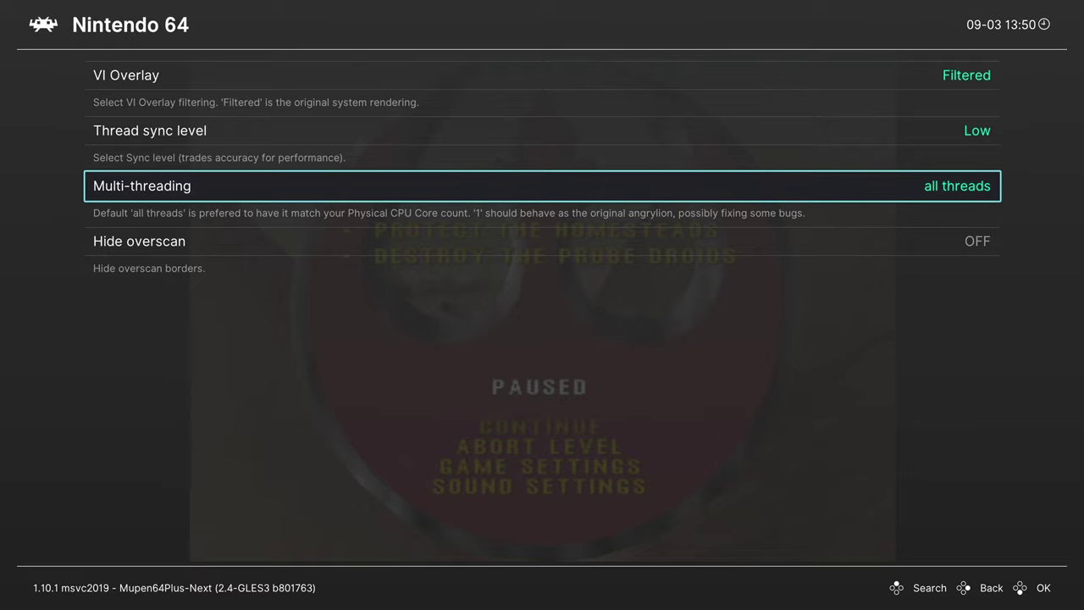
key("Down")
key("Right")
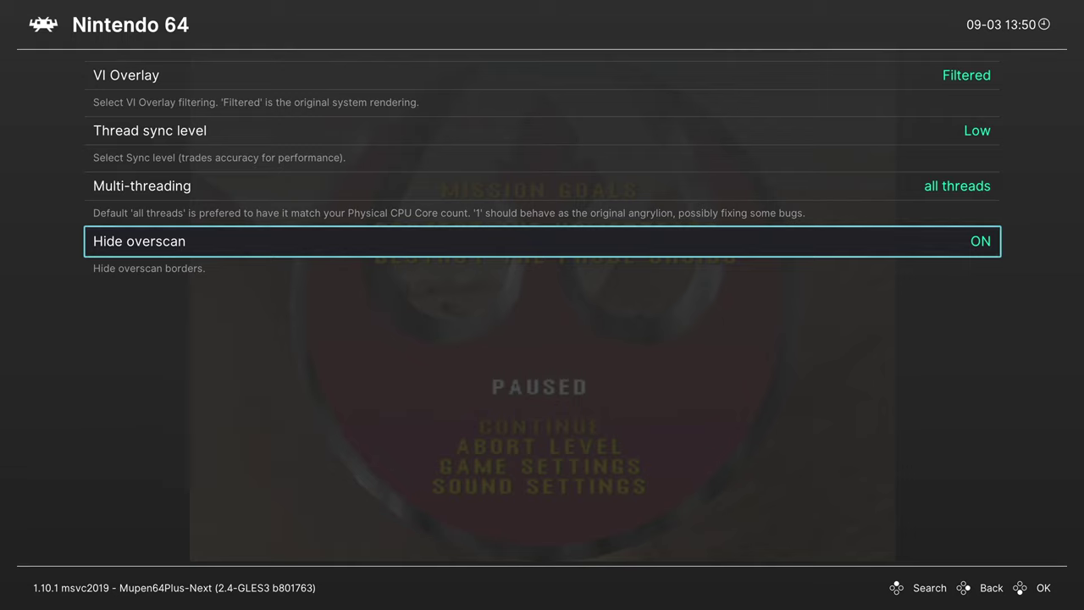
key("Down")
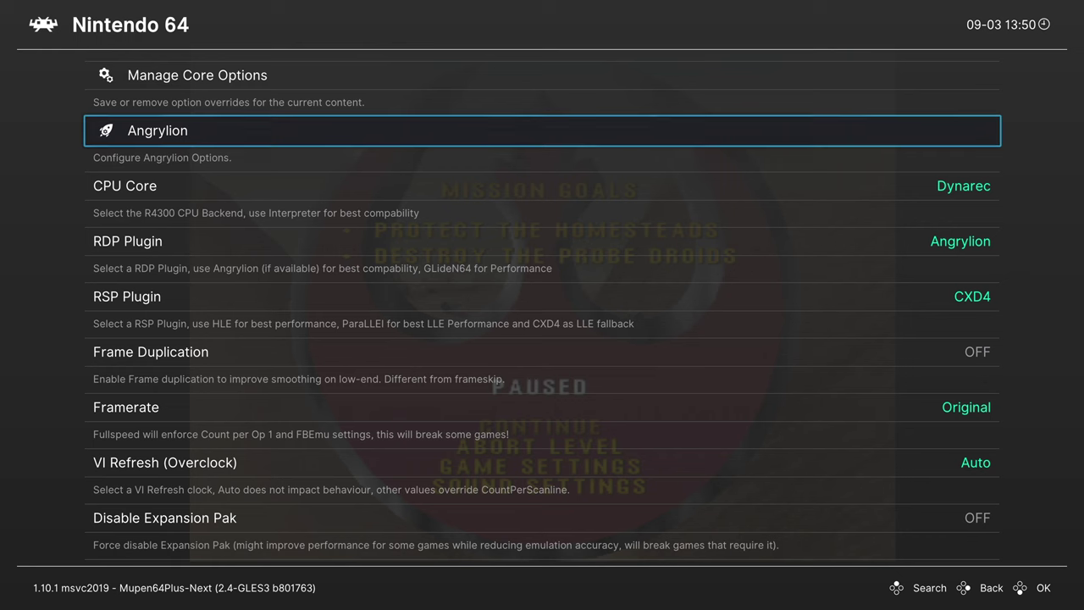
Step: Turn on Frame Duplication in the core options
key("Down")
key("Down")
key("Down")
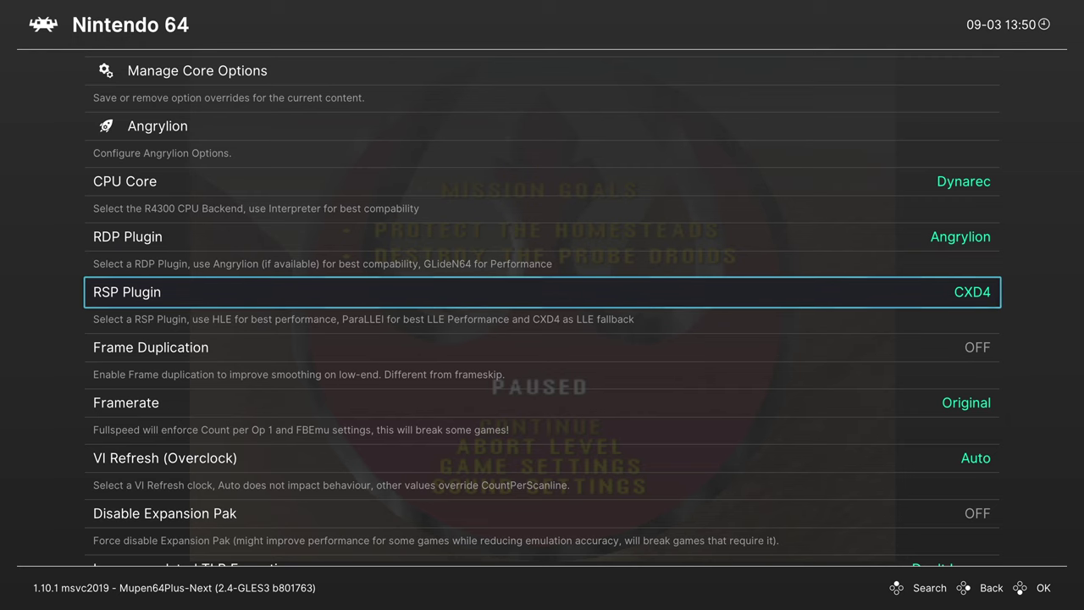
key("Down")
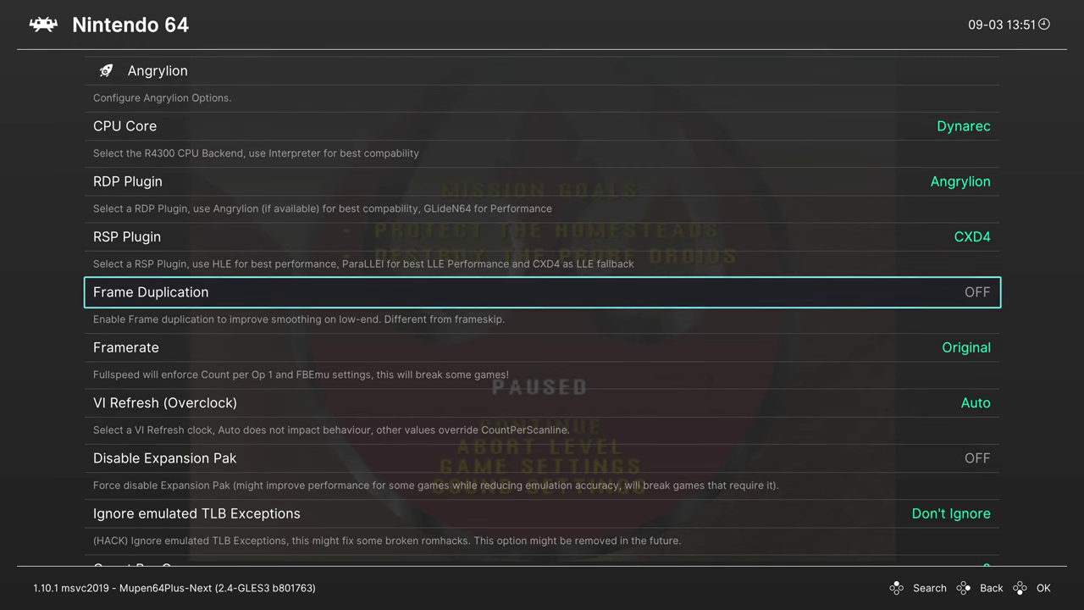
key("Right")
Step: Examine the Framerate choices and leave them without changing the Original setting
key("Down")
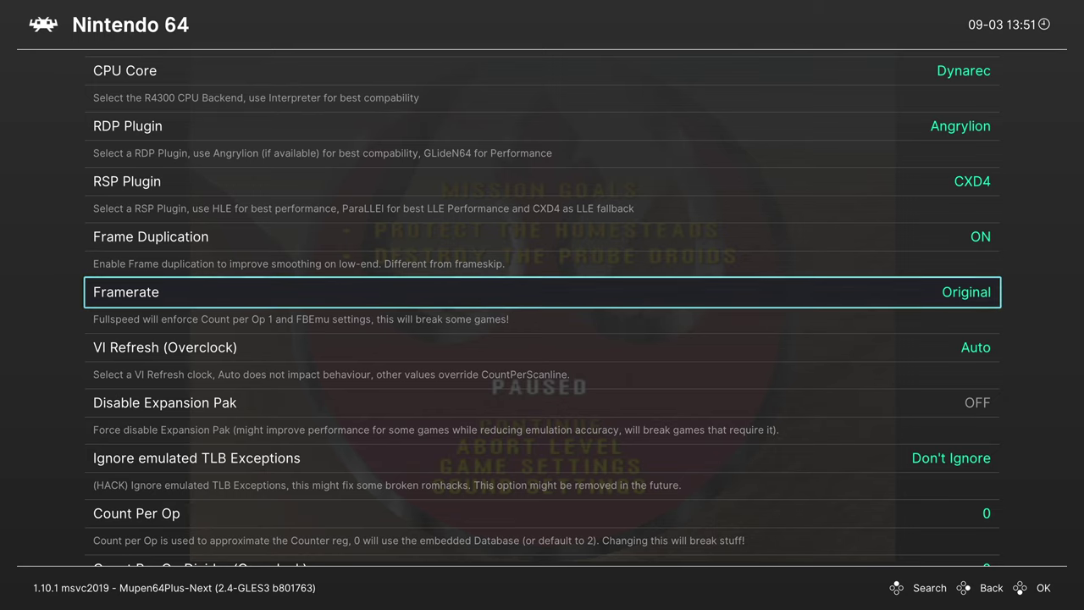
key("Return")
key("Down")
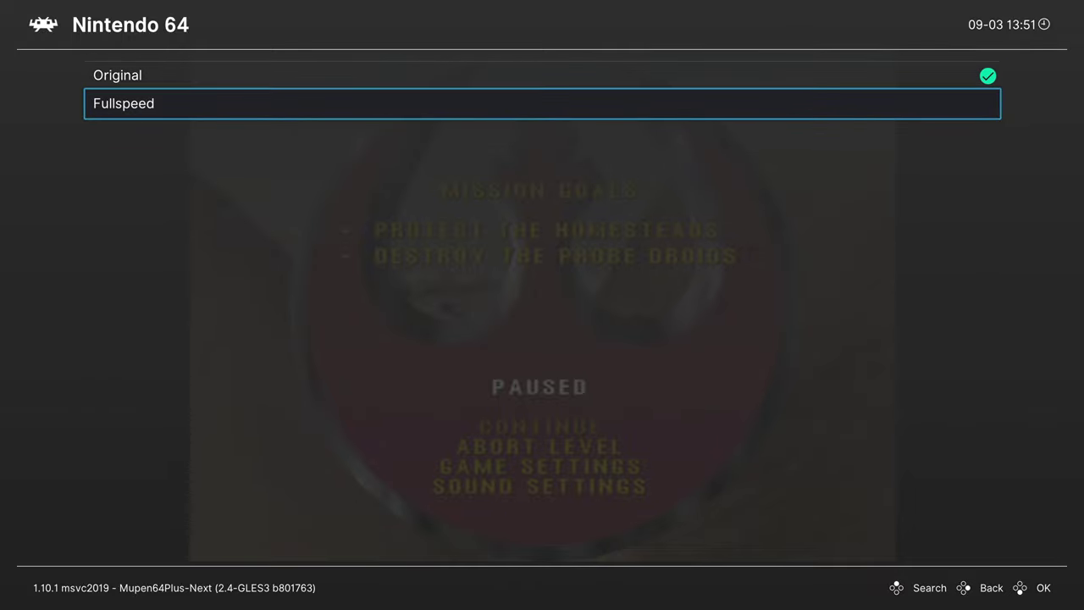
key("BackSpace")
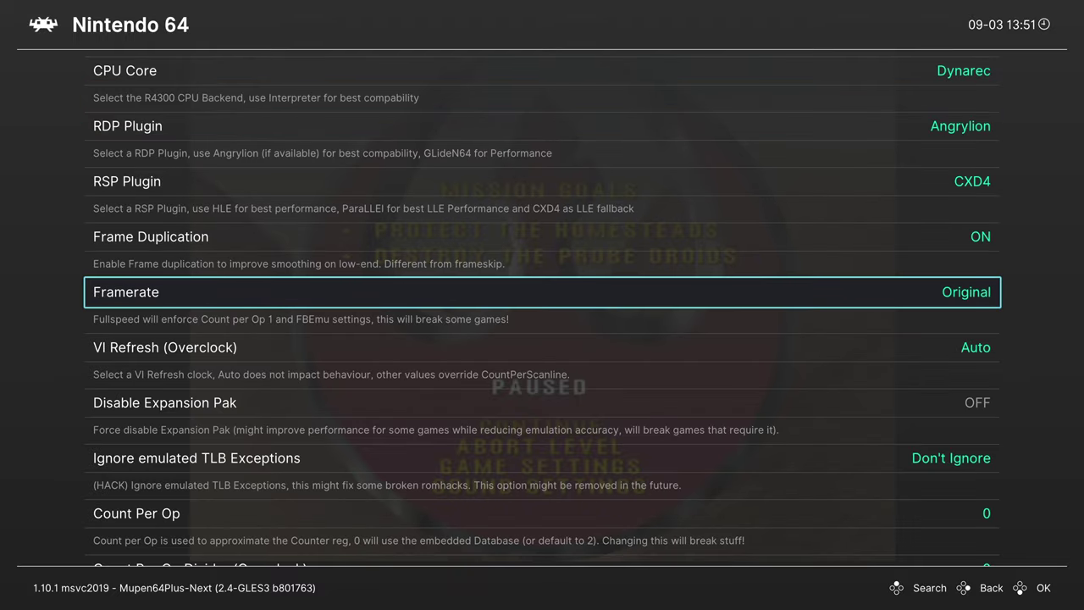
Step: Look through the VI Refresh (Overclock) choices and keep Auto
key("Down")
key("Return")
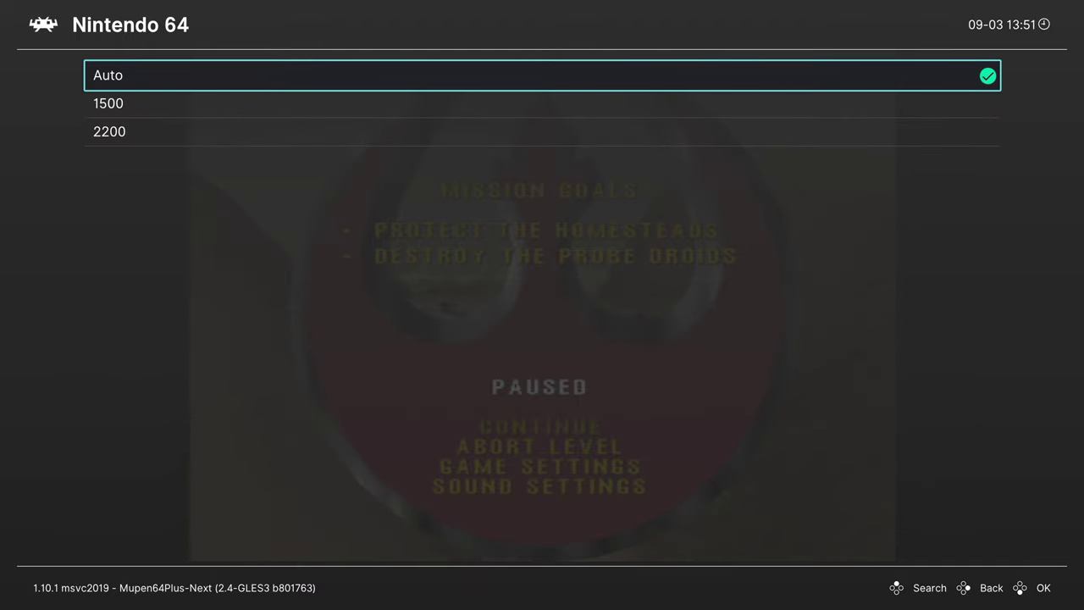
key("Down")
key("Down")
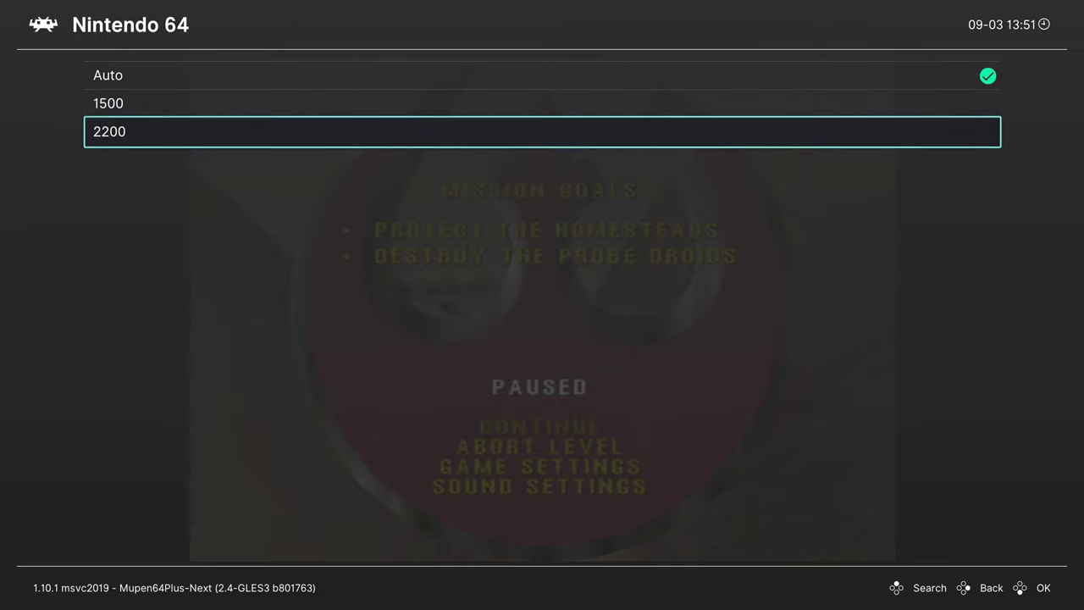
key("Up")
key("Up")
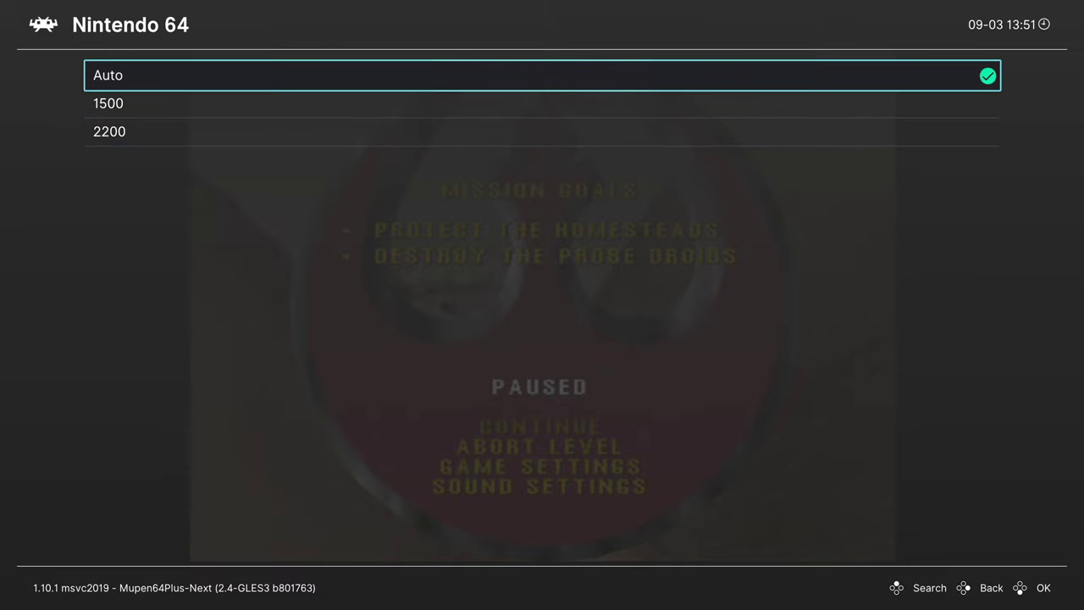
key("Return")
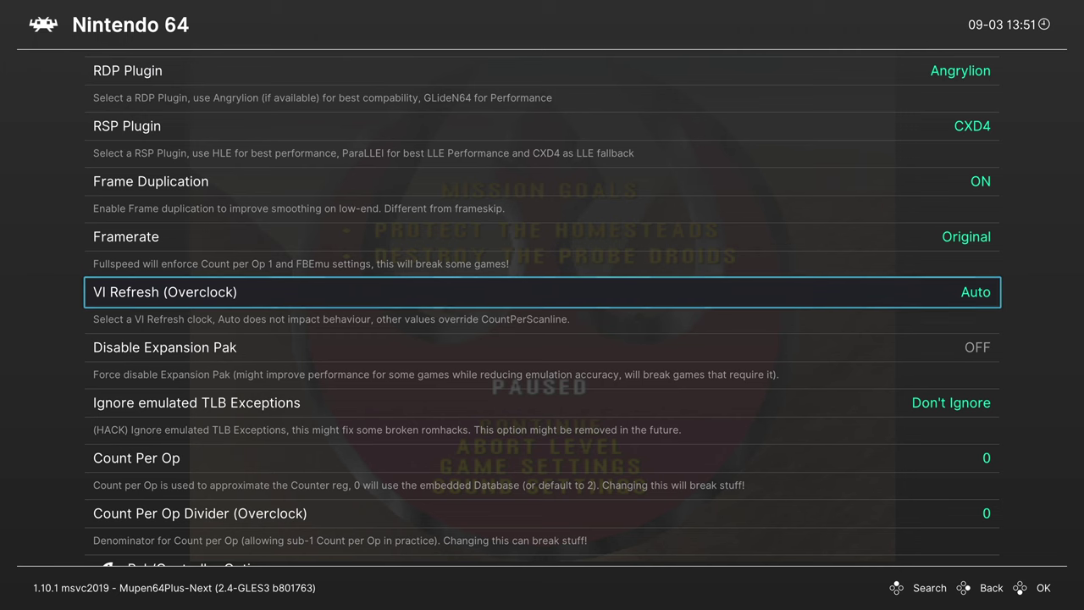
Step: Check the choices for Ignore emulated TLB Exceptions and keep Don't Ignore
key("Down")
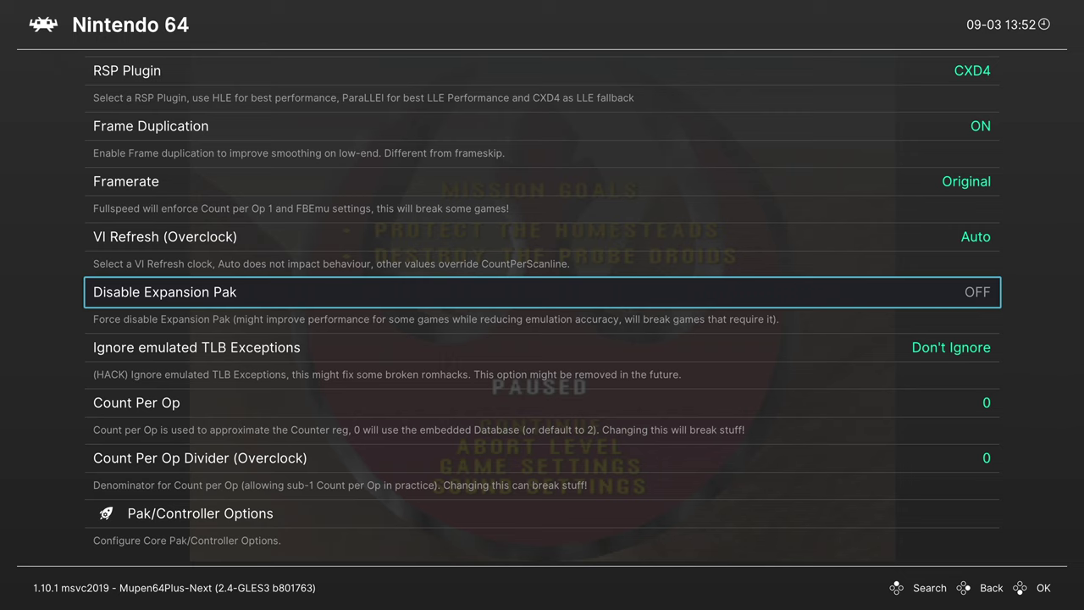
key("Down")
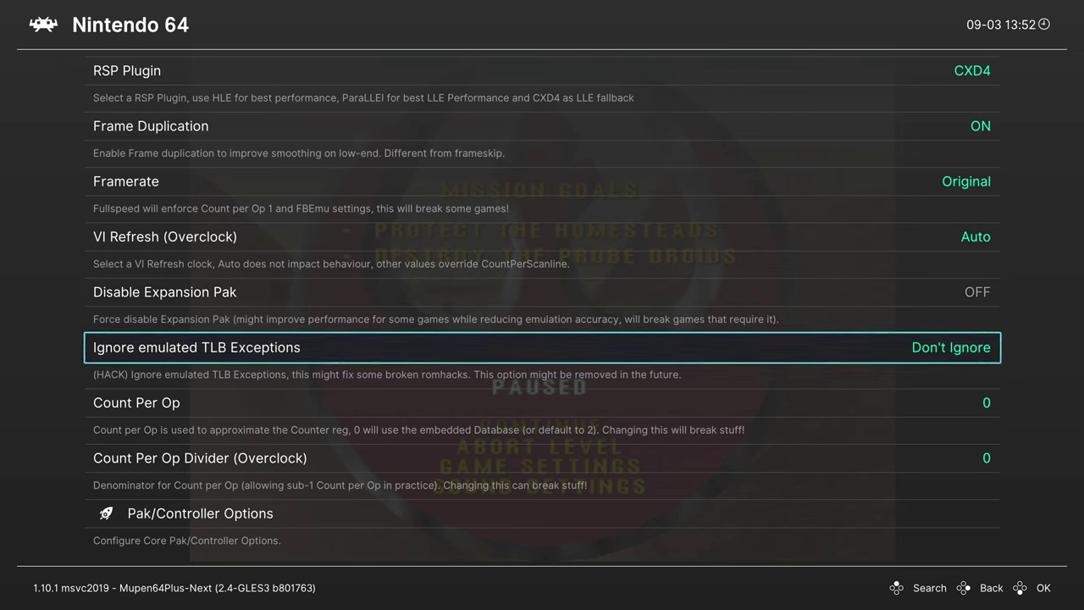
key("Return")
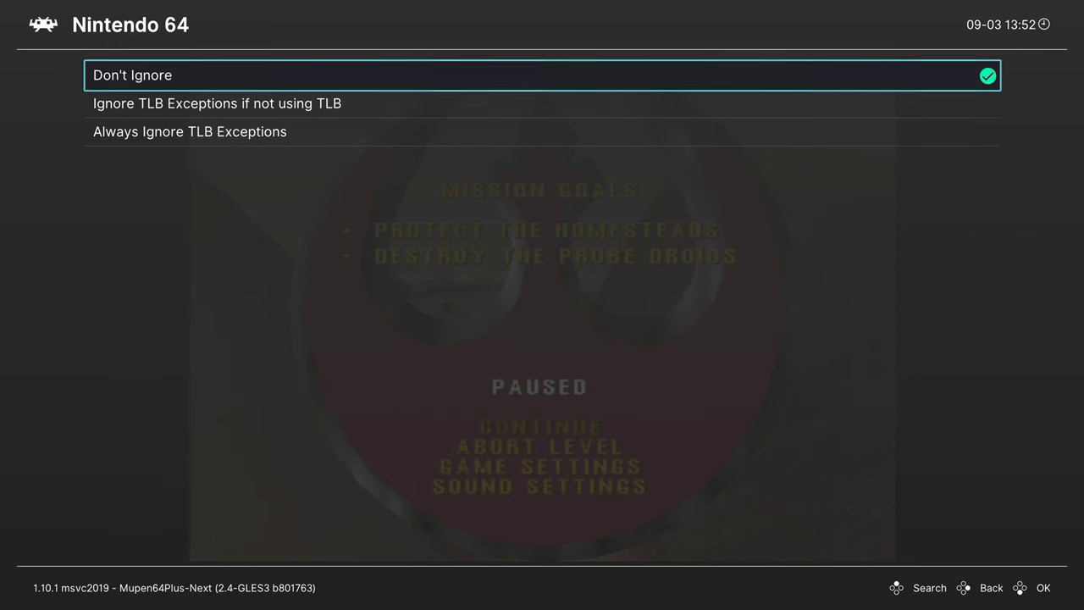
key("Return")
Step: Check the Count Per Op and Count Per Op Divider (Overclock) choices, keeping both at 0
key("Down")
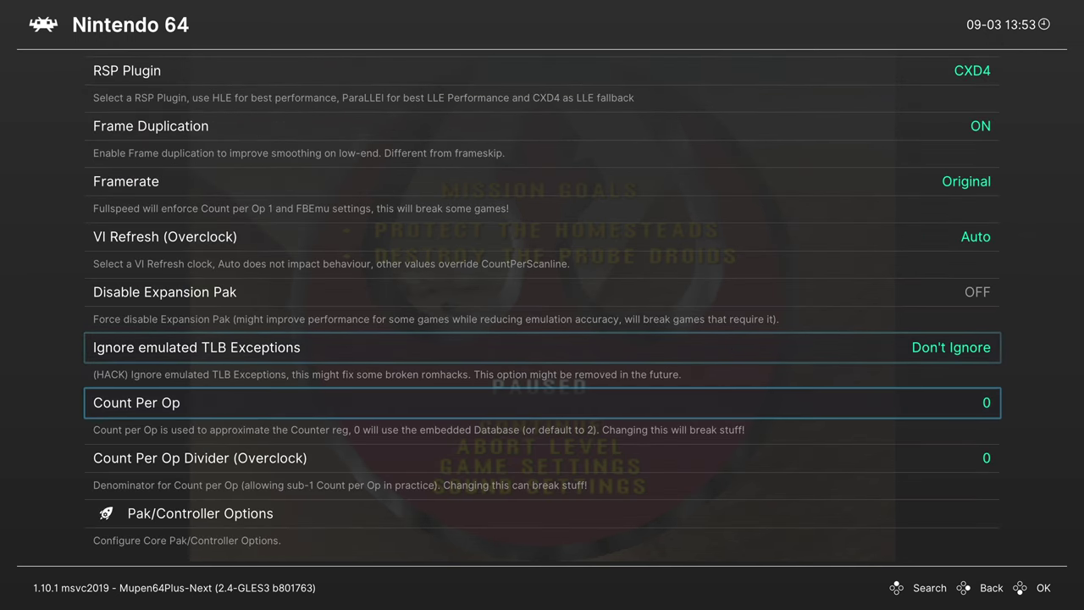
key("Down")
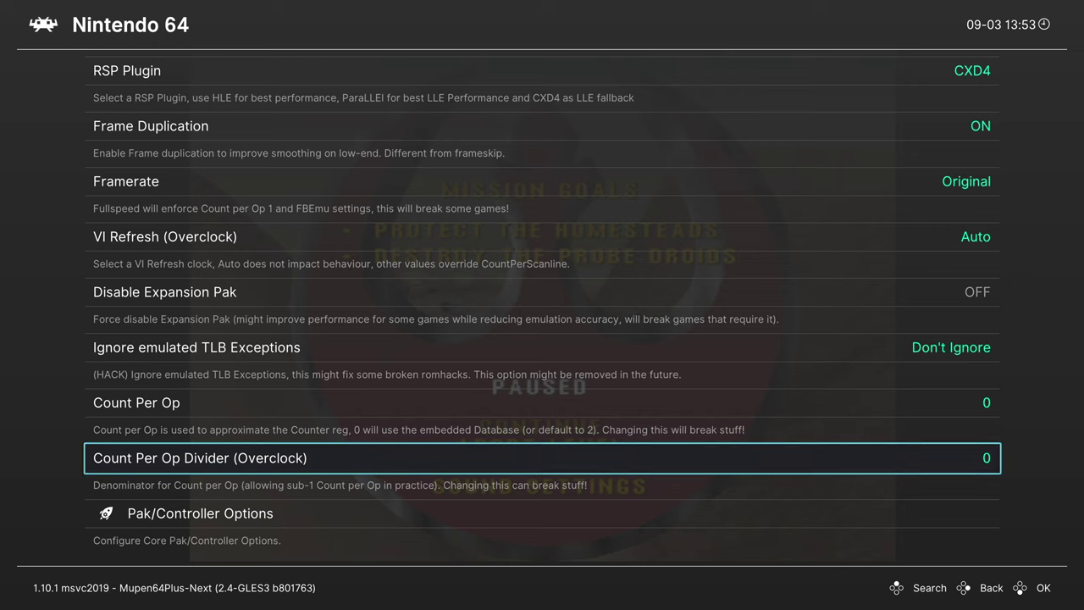
key("Up")
key("Return")
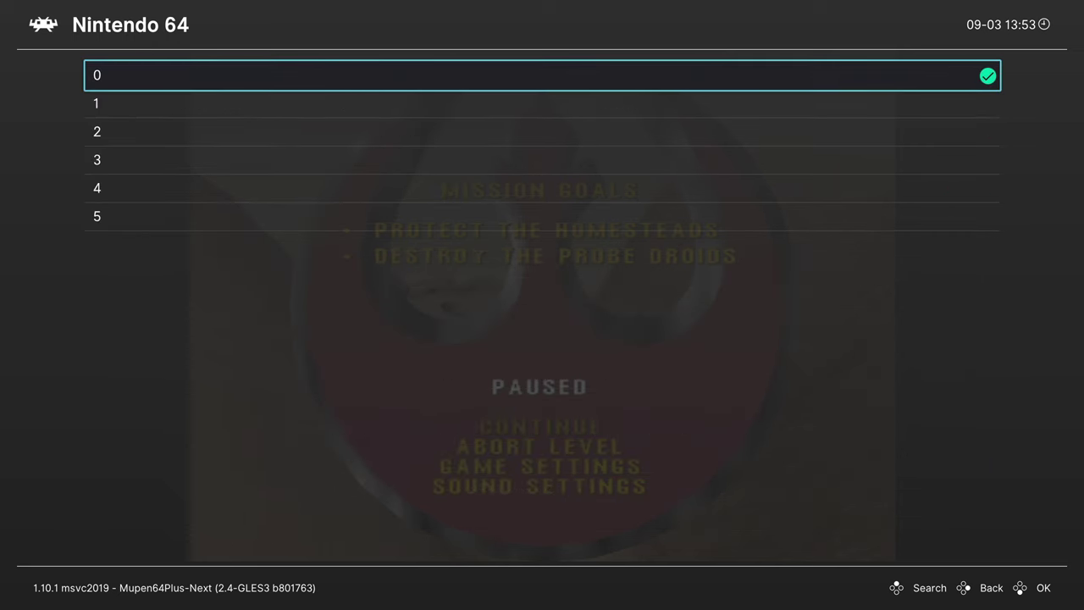
key("Return")
key("Down")
key("Return")
key("Return")
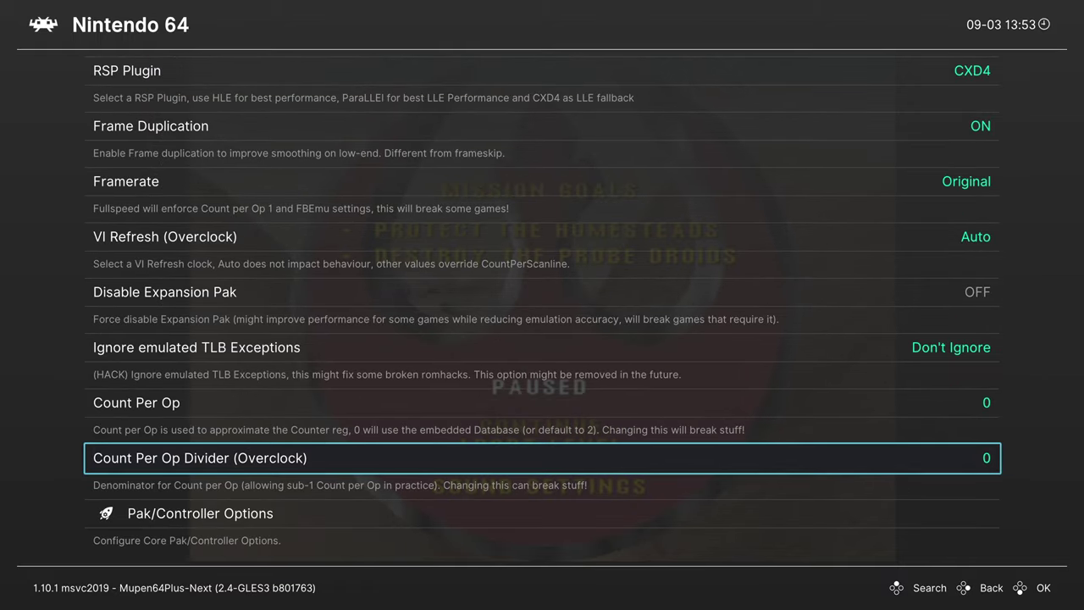
Step: Review the core options between Framerate and Count Per Op Divider (Overclock) once more
key("Up")
key("Up")
key("Up")
key("Up")
key("Up")
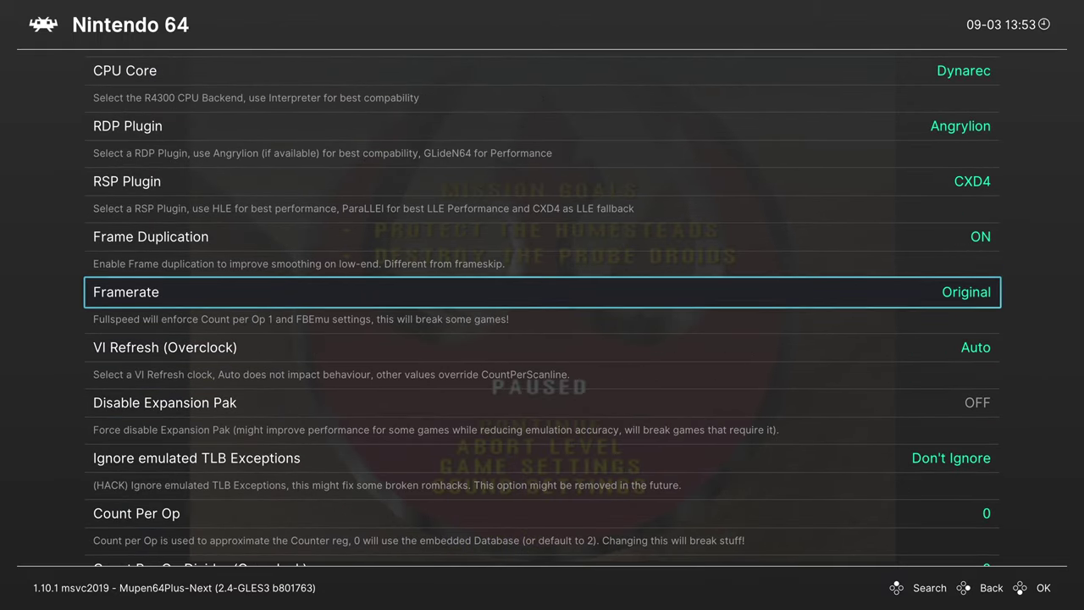
key("Down")
key("Down")
key("Down")
key("Down")
key("Down")
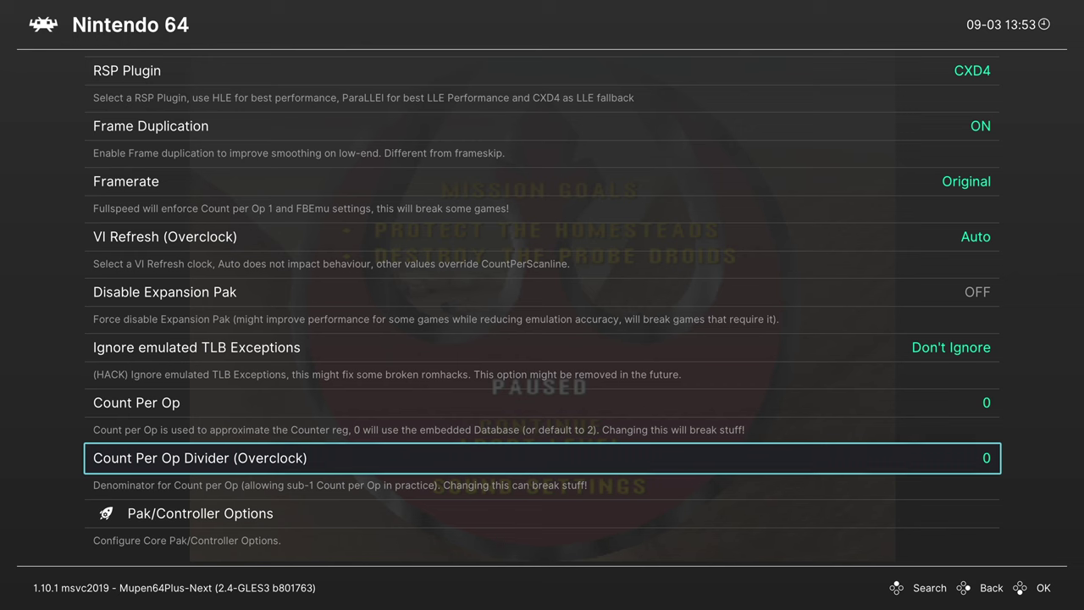
Step: Open the Pak/Controller Options and set the Analog Deadzone to 5 percent
key("Down")
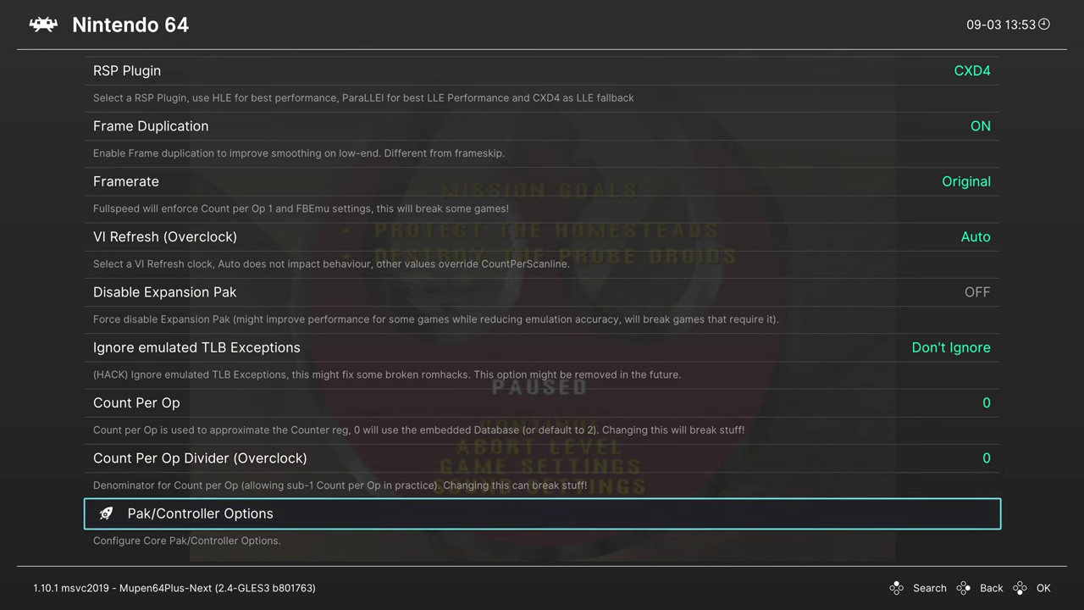
key("Return")
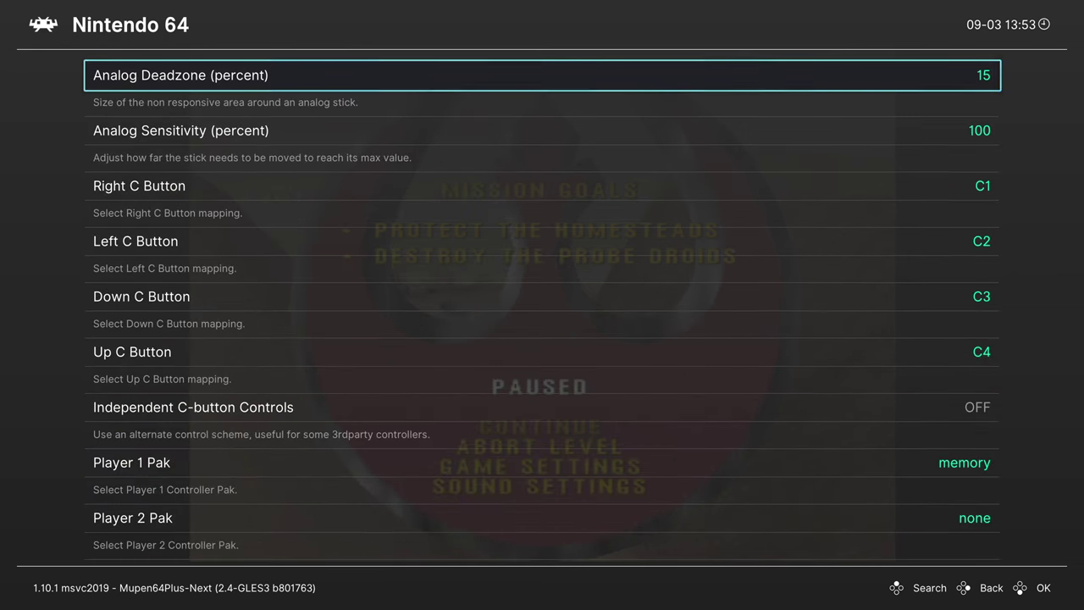
key("Return")
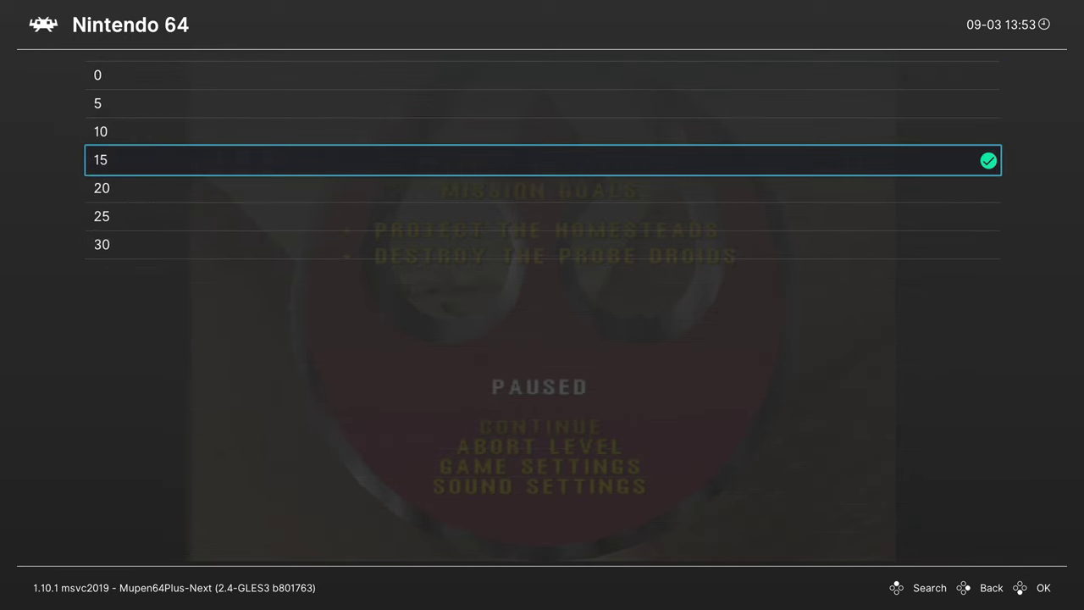
key("Up")
key("Up")
key("Up")
key("Down")
key("Return")
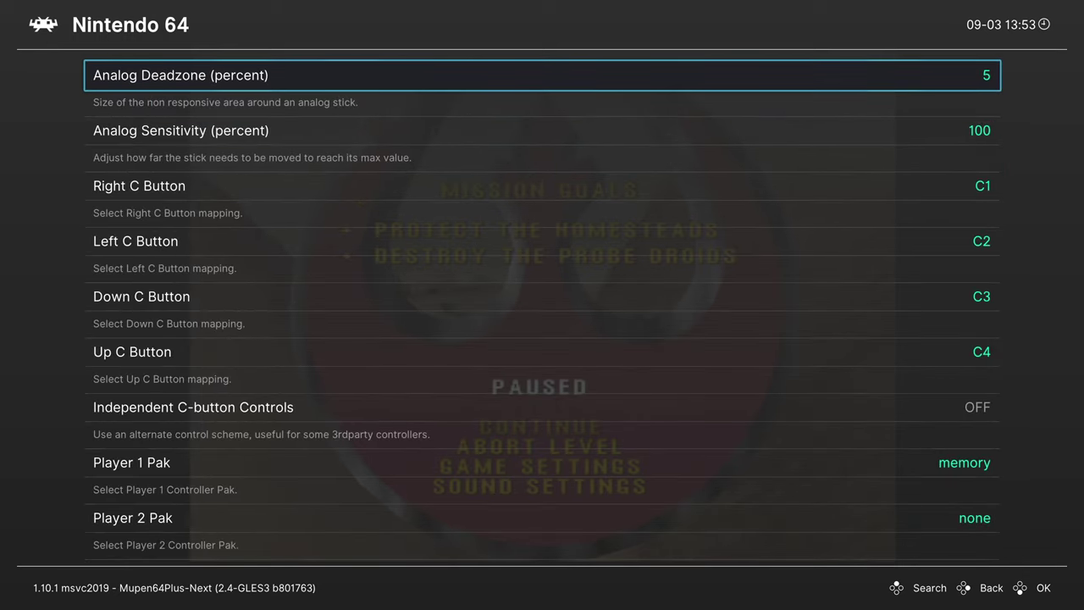
Step: Set the Analog Sensitivity to 150 percent
key("Down")
key("Return")
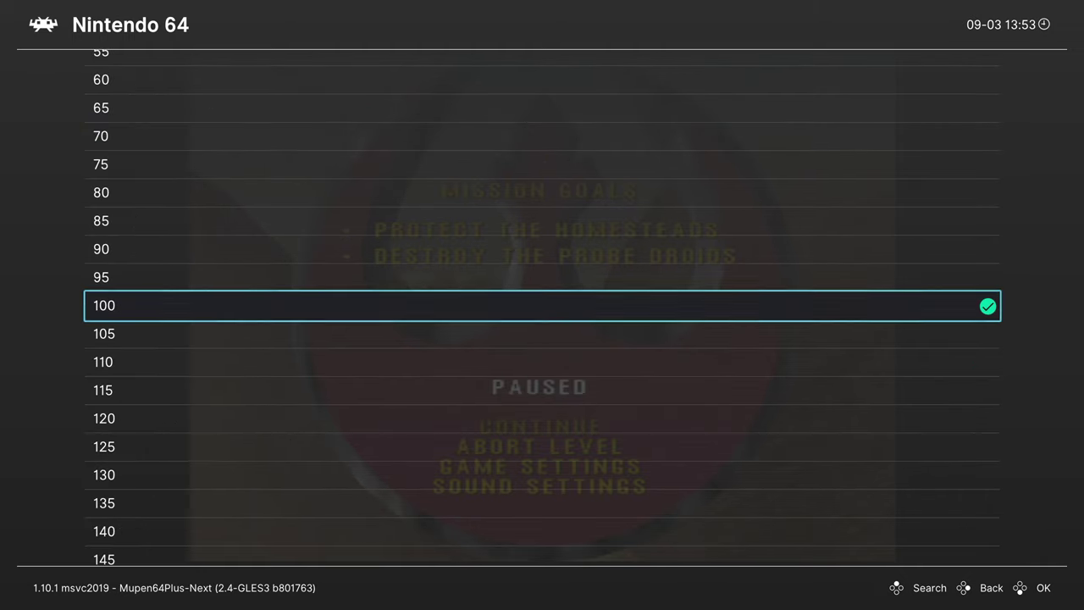
key("Down")
key("Down")
key("Down")
key("Down")
key("Down")
key("Down")
key("Down")
key("Down")
key("Down")
key("Down")
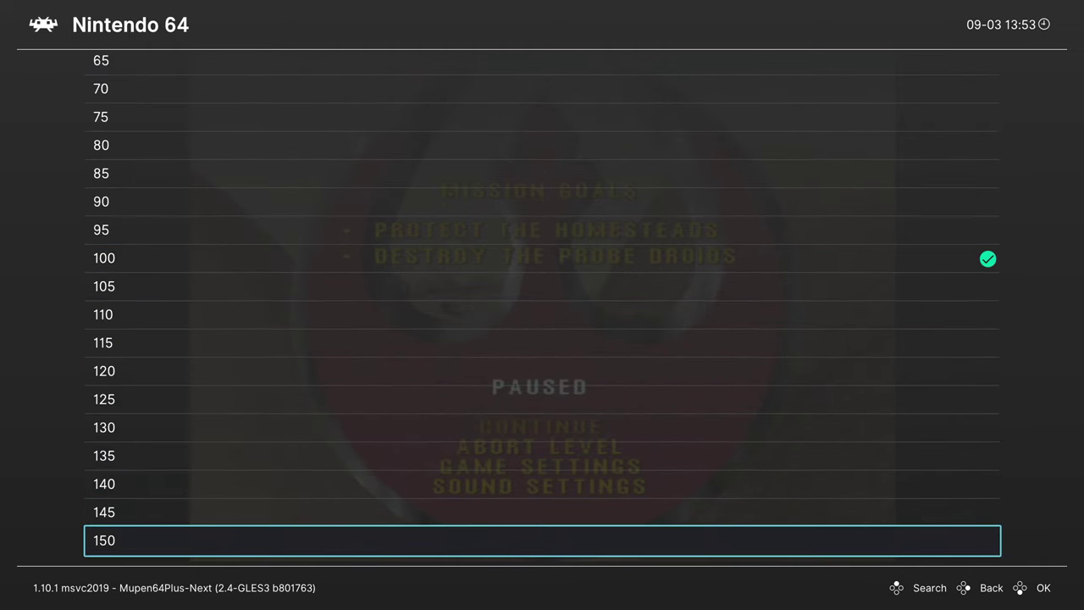
key("Return")
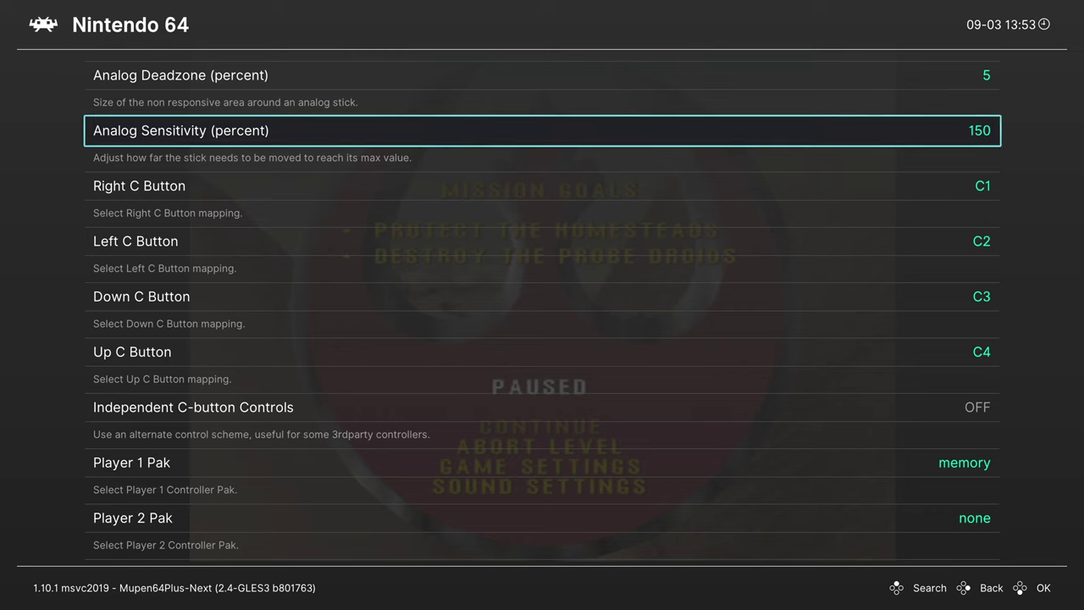
Step: Review the C button mappings and the Independent C-button Controls option, checking the Down C Button choices and keeping C3
key("Down")
key("Down")
key("Down")
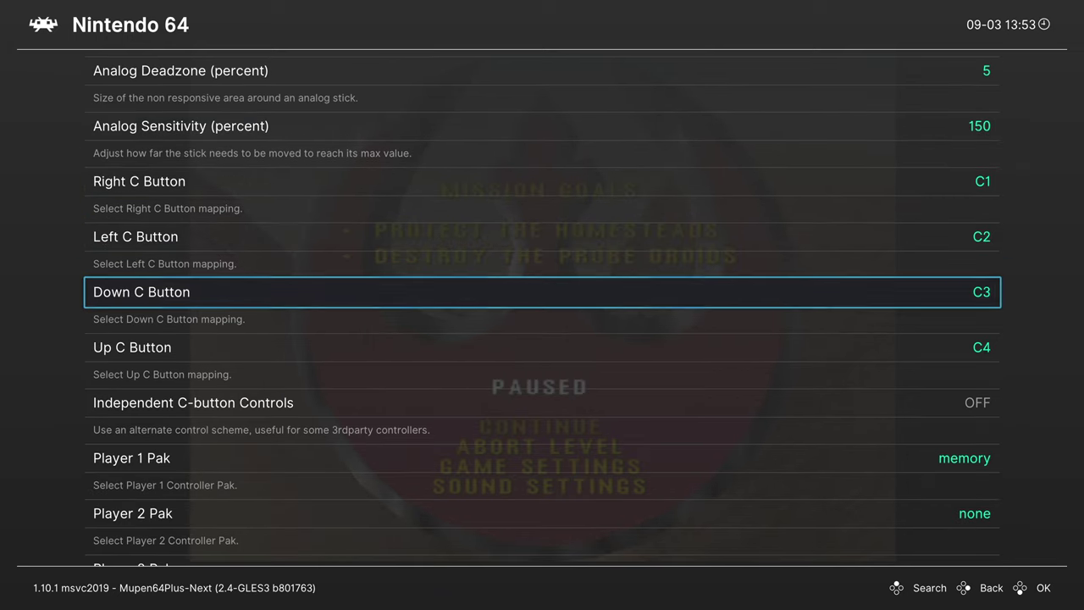
key("Down")
key("Down")
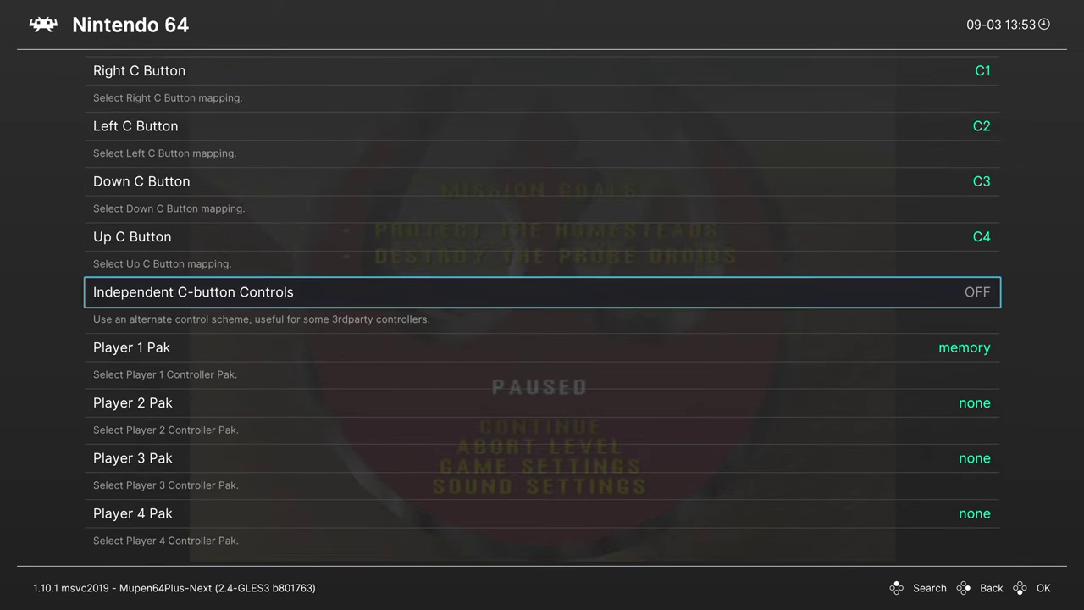
key("Up")
key("Up")
key("Return")
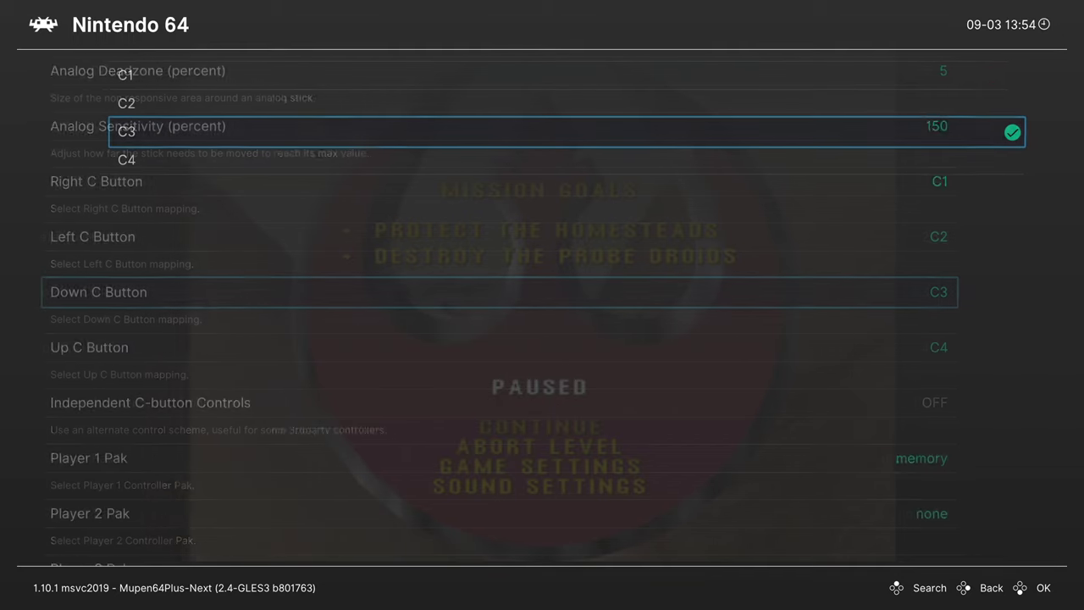
key("Return")
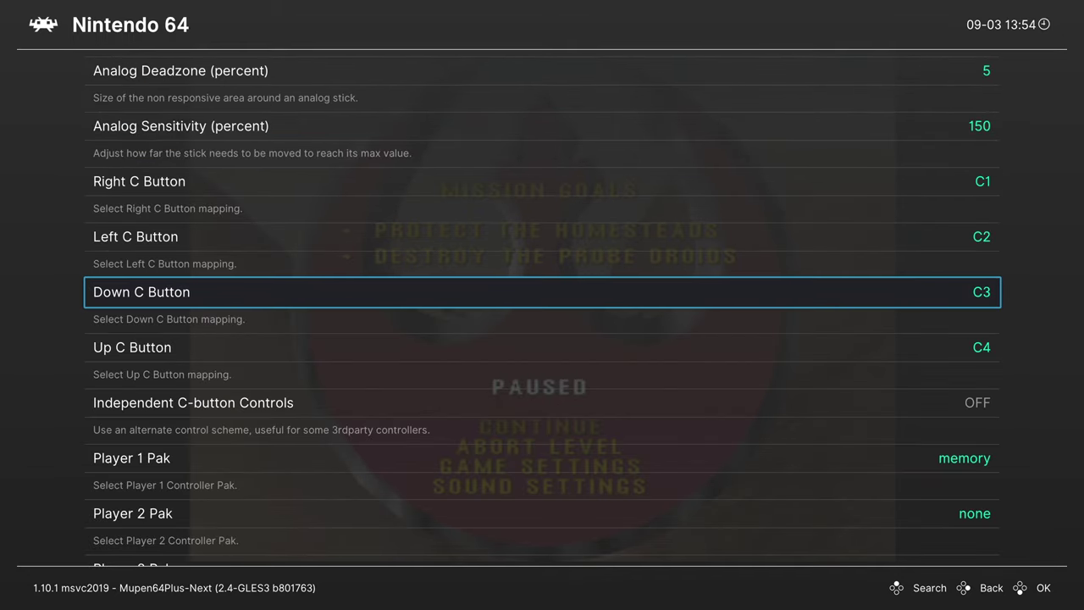
key("Down")
key("Down")
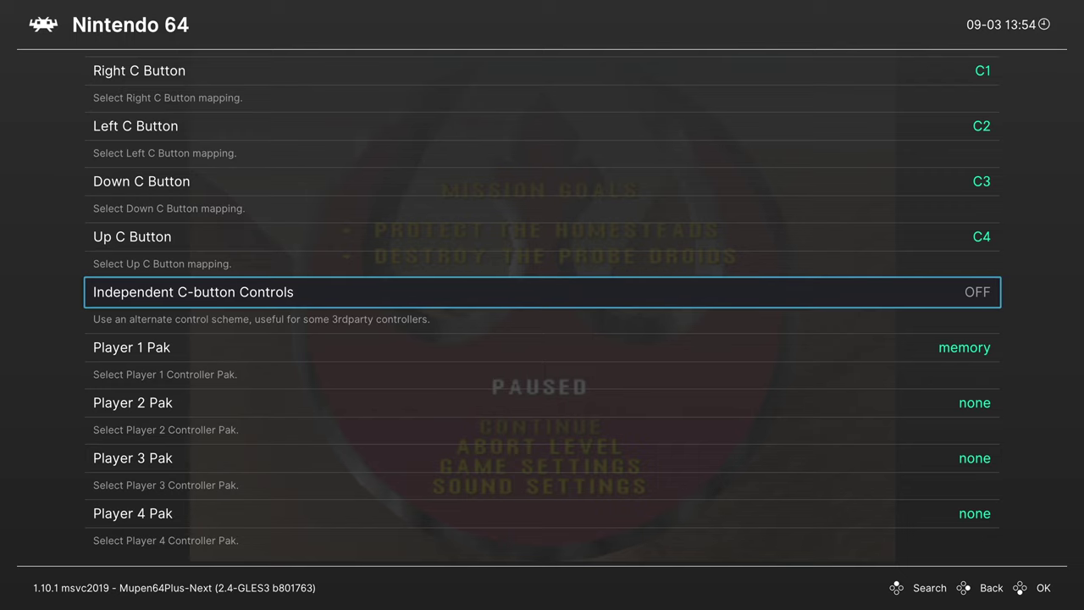
Step: Examine the Player 1 Pak choices, including memory, rumble and transfer
key("Down")
key("Up")
key("Down")
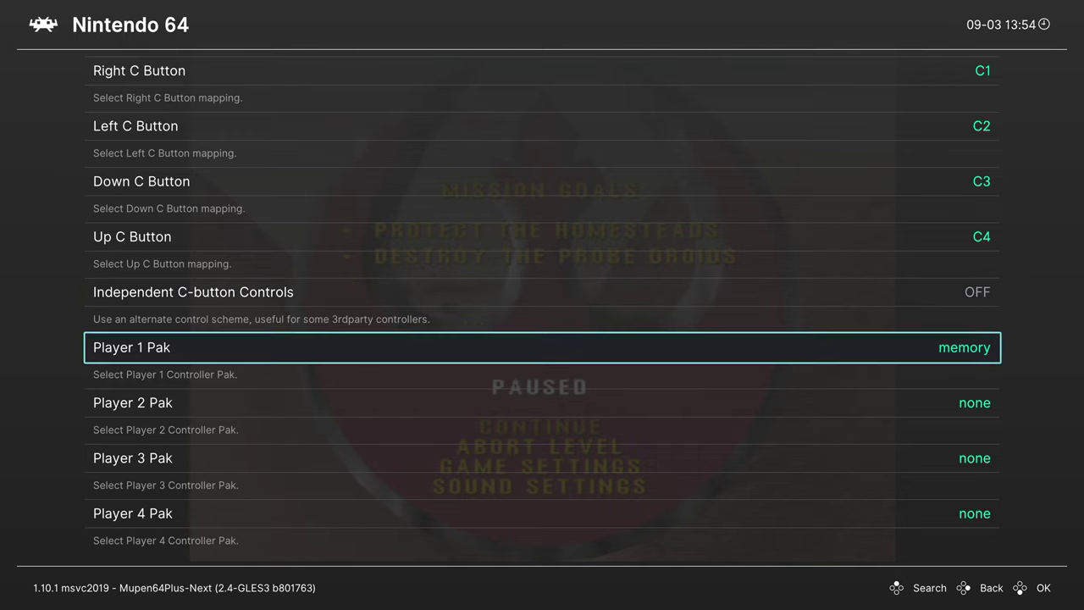
key("Return")
key("Down")
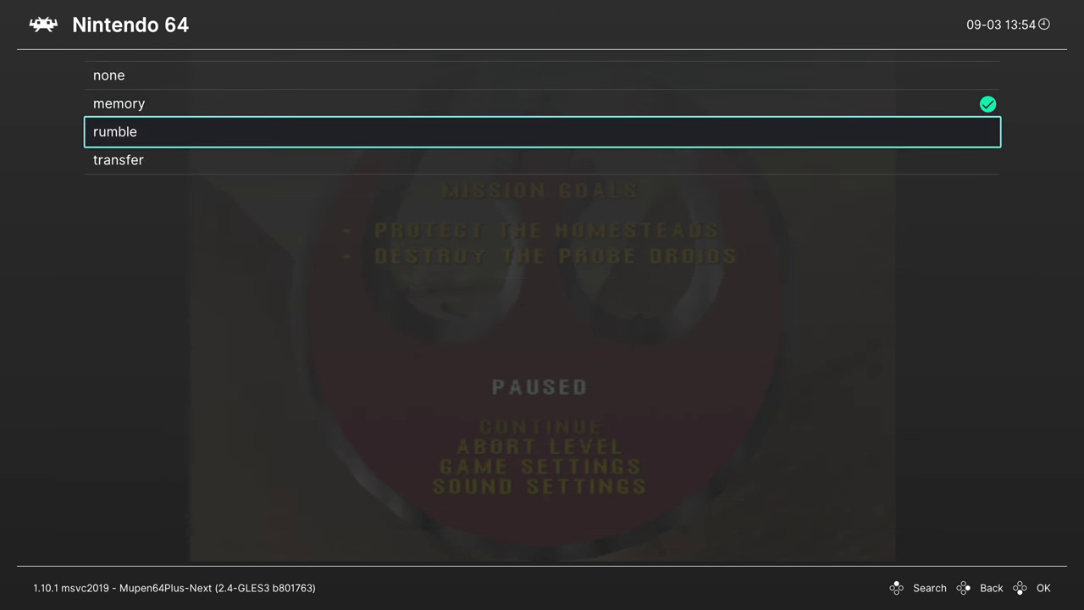
key("Down")
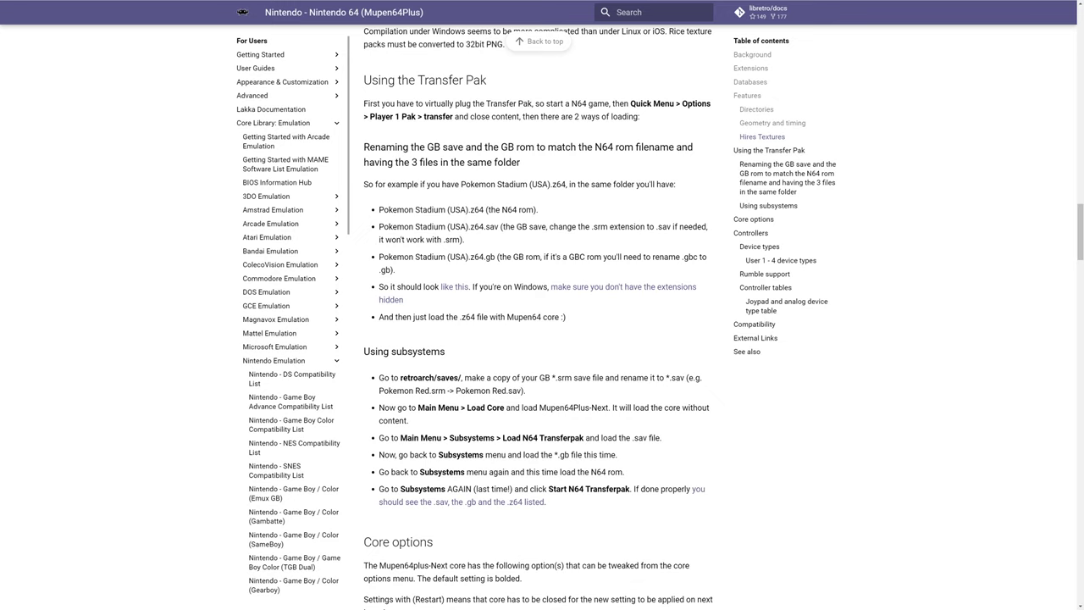
Step: Switch to the Libretro docs page and read the Transfer Pak file naming rules for the N64 rom, GB save and GB rom
left_click_drag(379, 210, 485, 210)
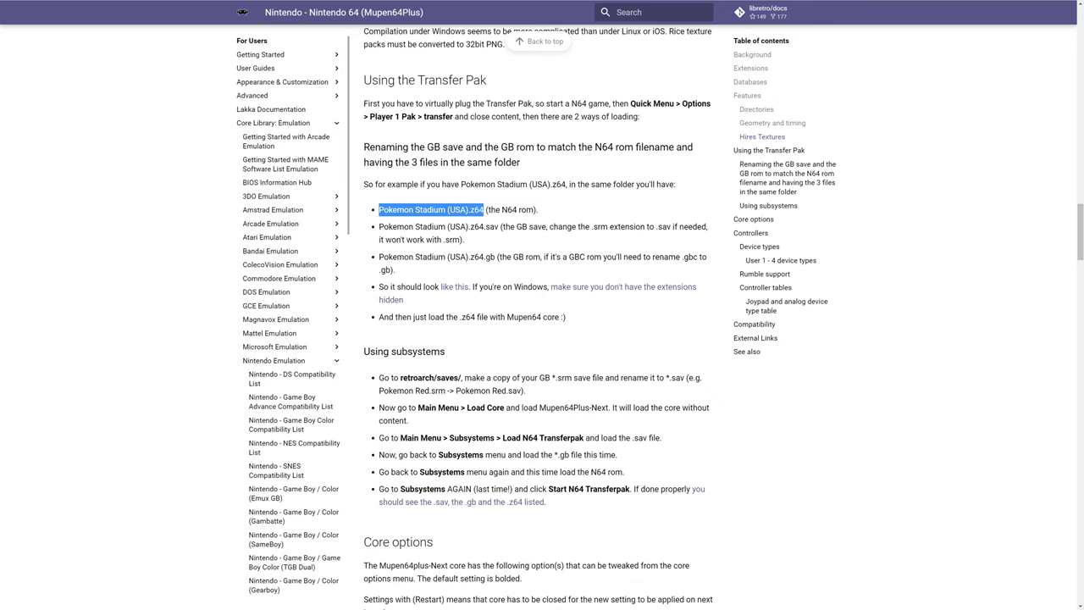
left_click_drag(378, 226, 499, 227)
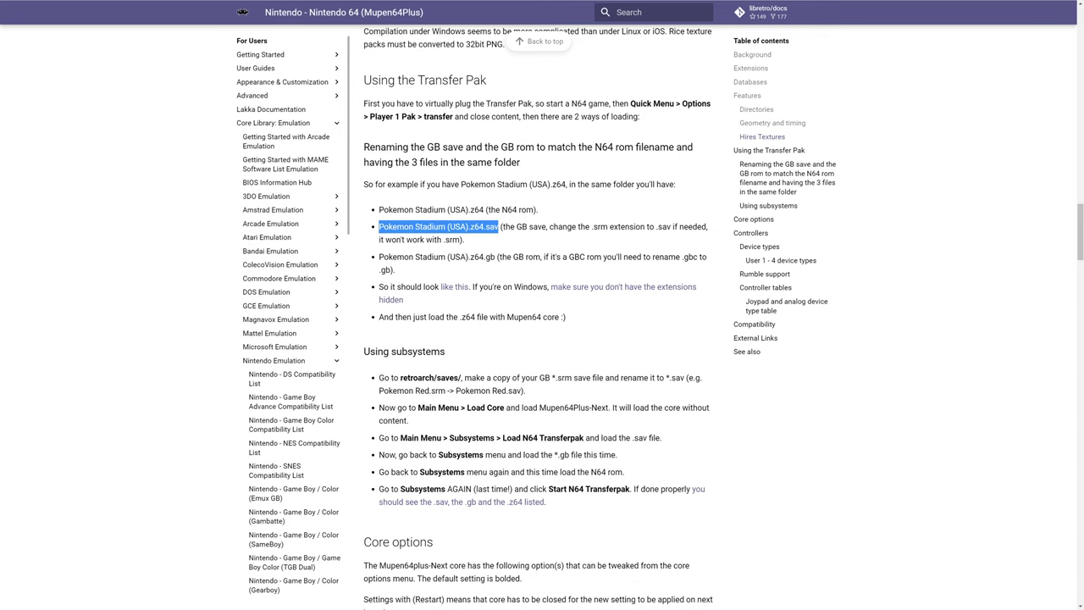
left_click_drag(379, 257, 496, 257)
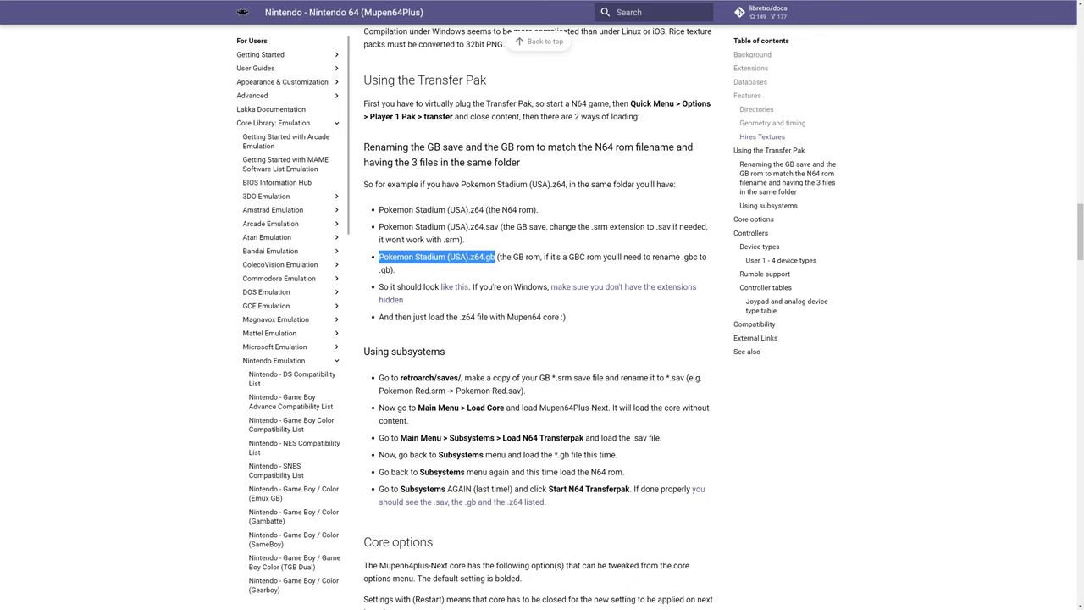
left_click_drag(446, 210, 539, 210)
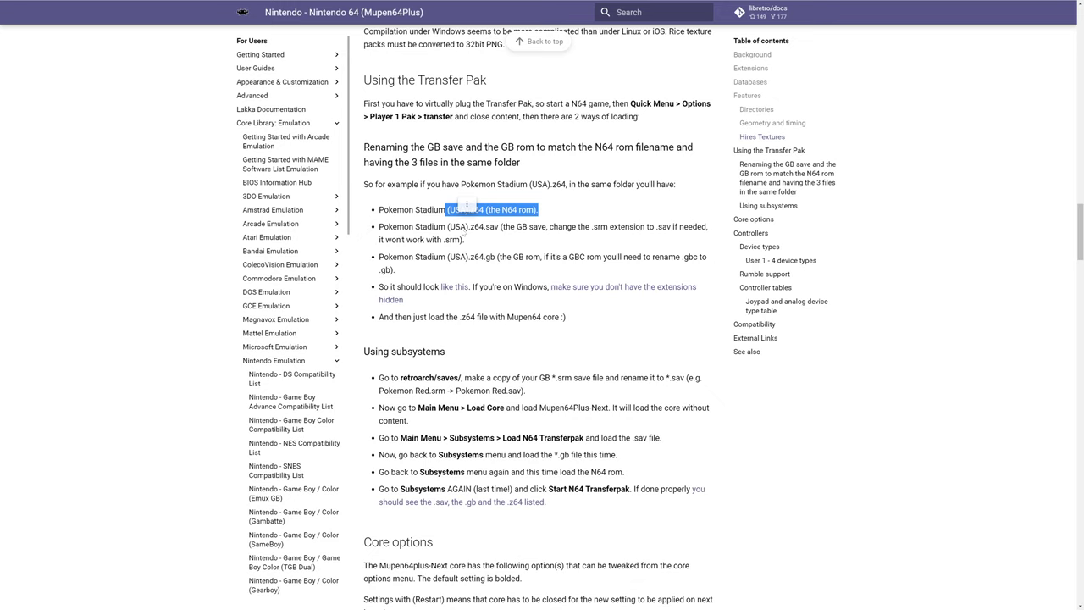
left_click(494, 363)
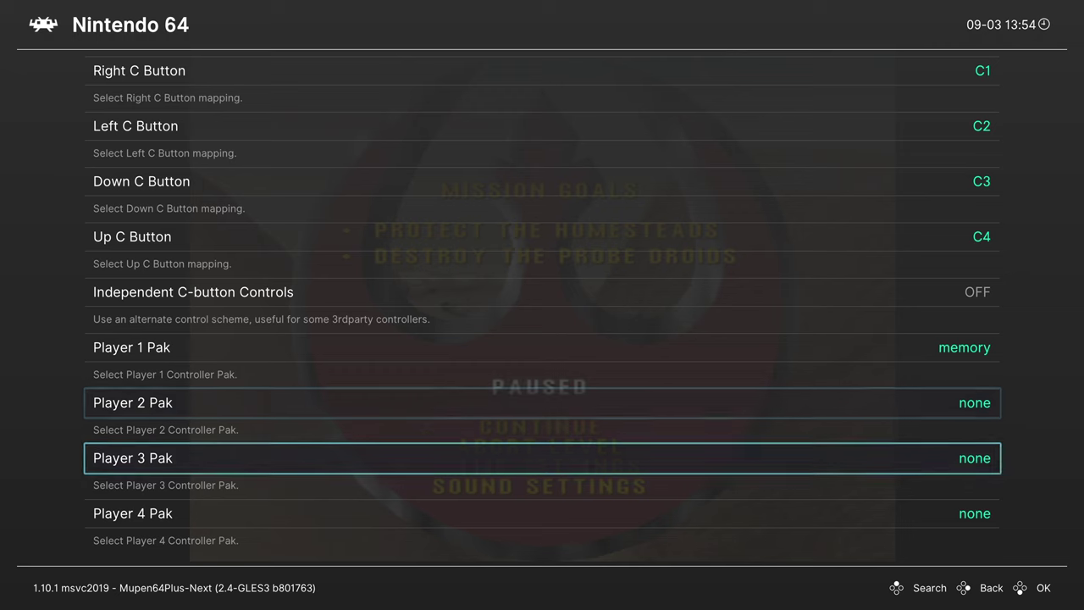
Step: Leave the Pak/Controller Options and examine the game and content directory save choices in Manage Core Options
key("Down")
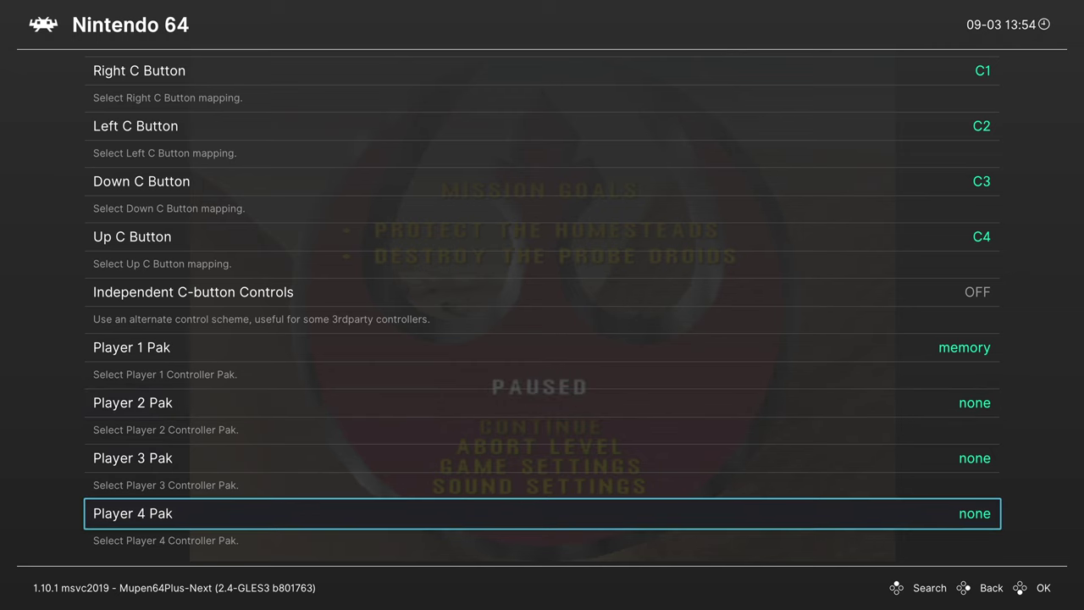
key("Down")
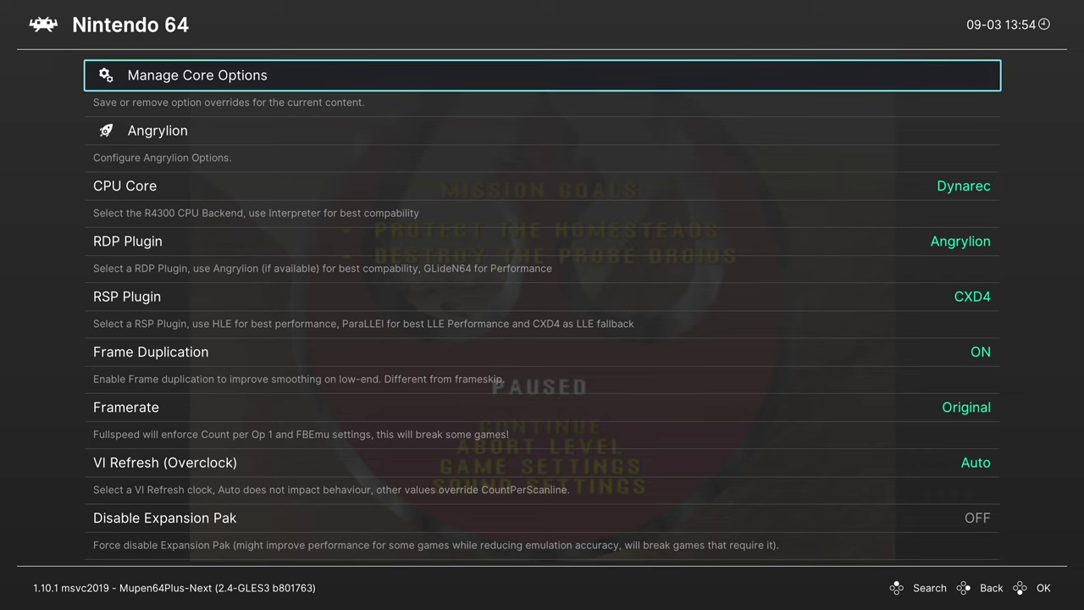
key("Up")
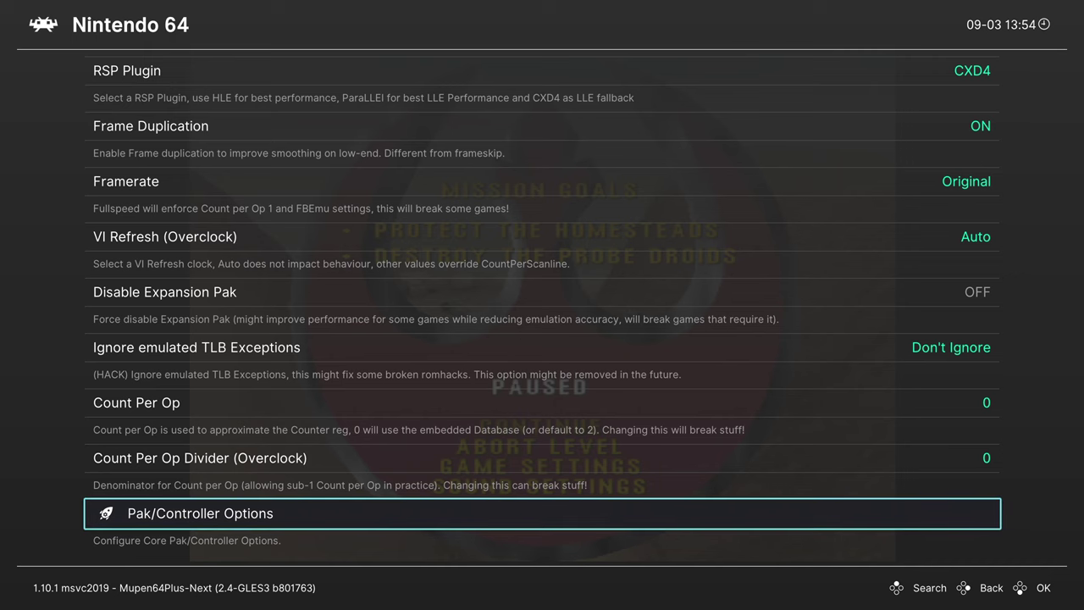
key("Up")
key("Down")
key("Down")
key("Return")
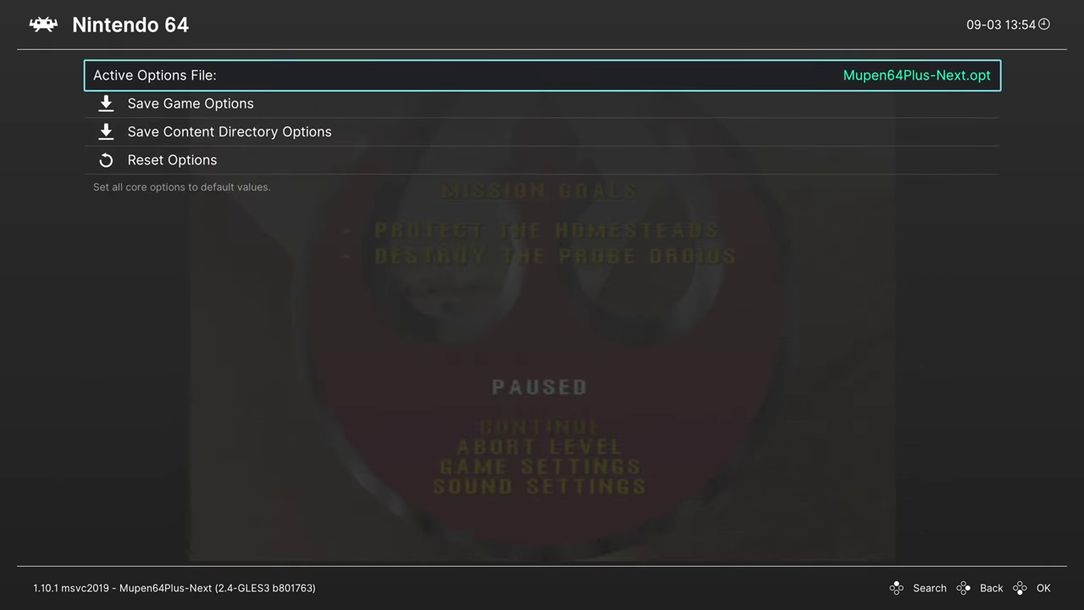
key("Down")
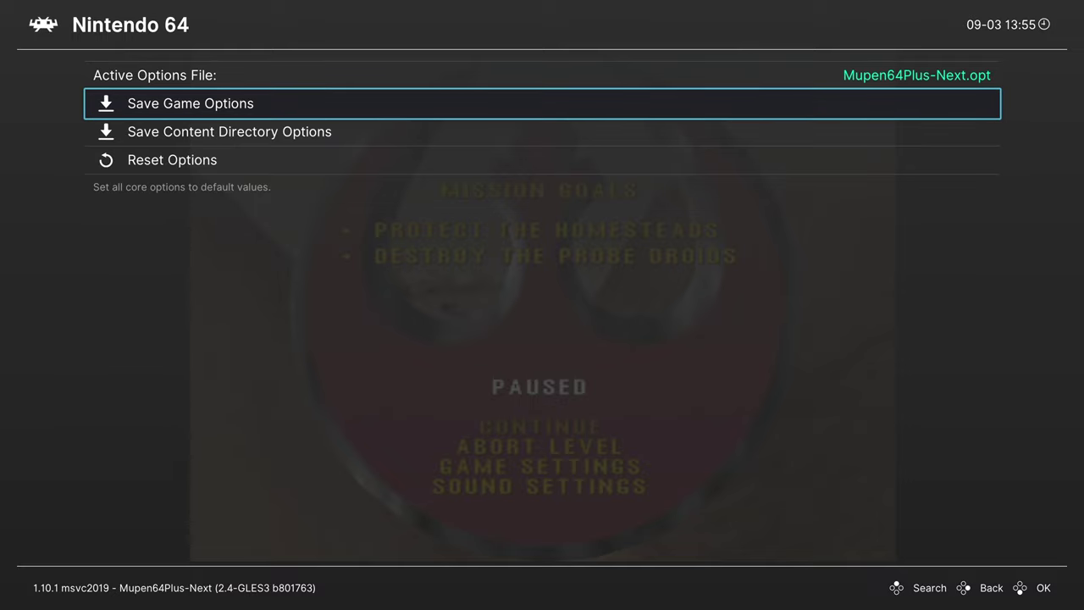
key("BackSpace")
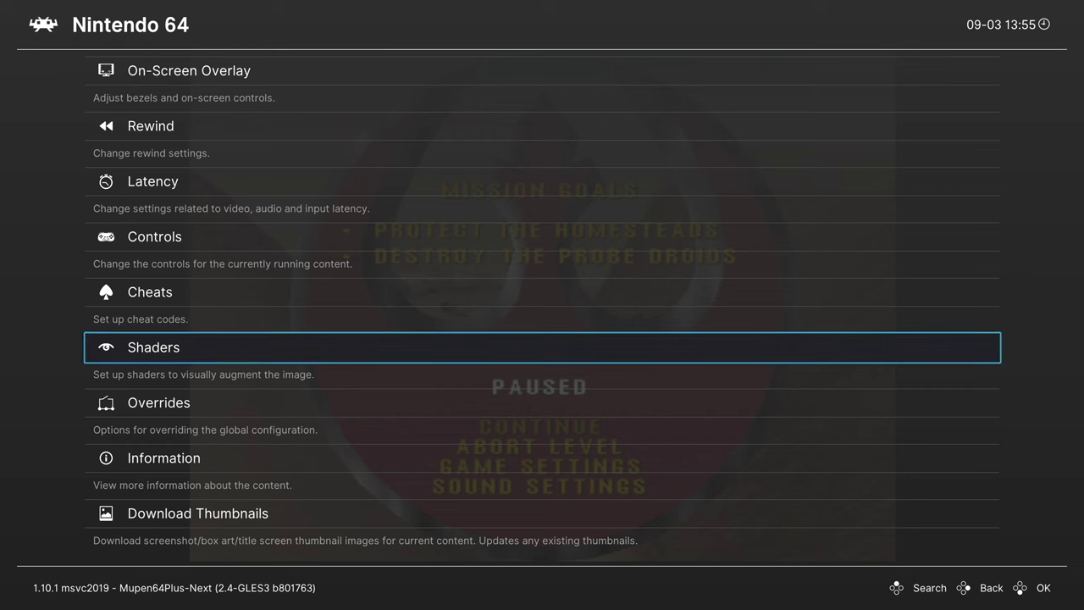
Step: Turn on Video Shaders and browse for a preset to load in the crt folder of shaders_slang
key("Return")
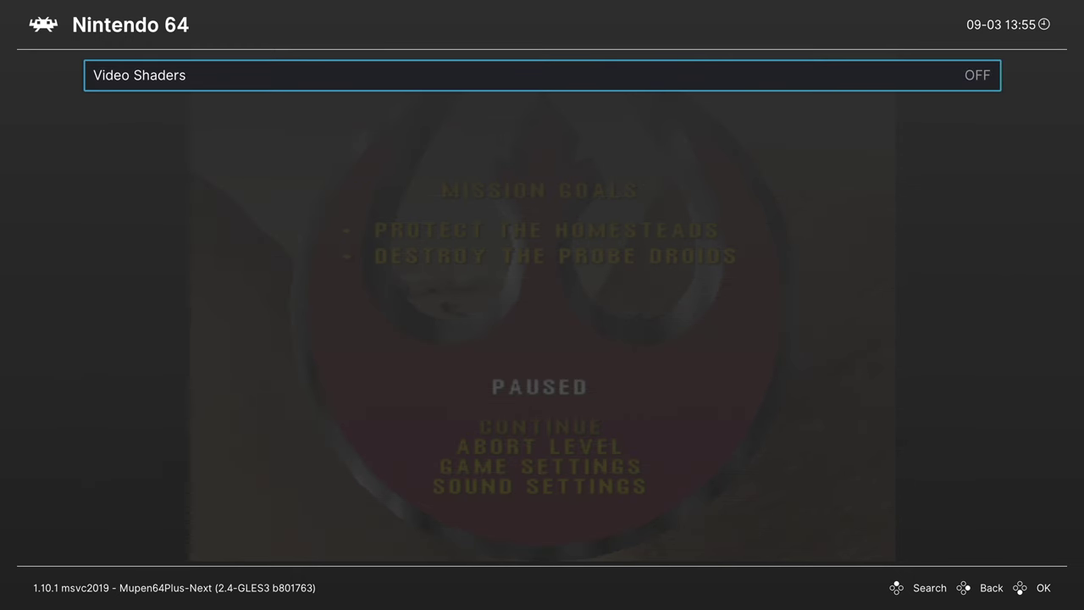
key("Return")
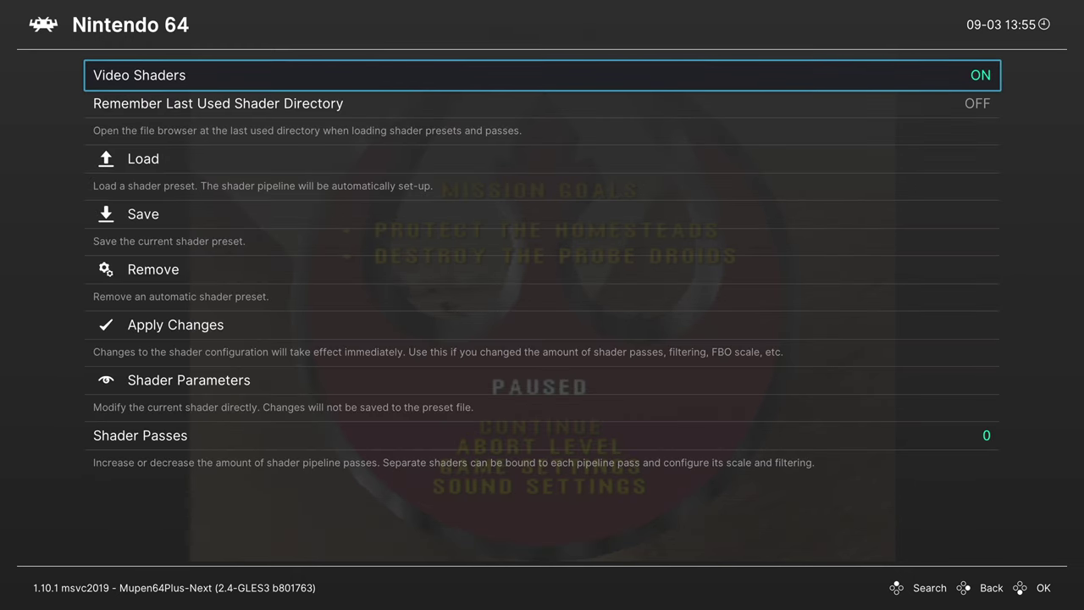
key("Down")
key("Down")
key("Return")
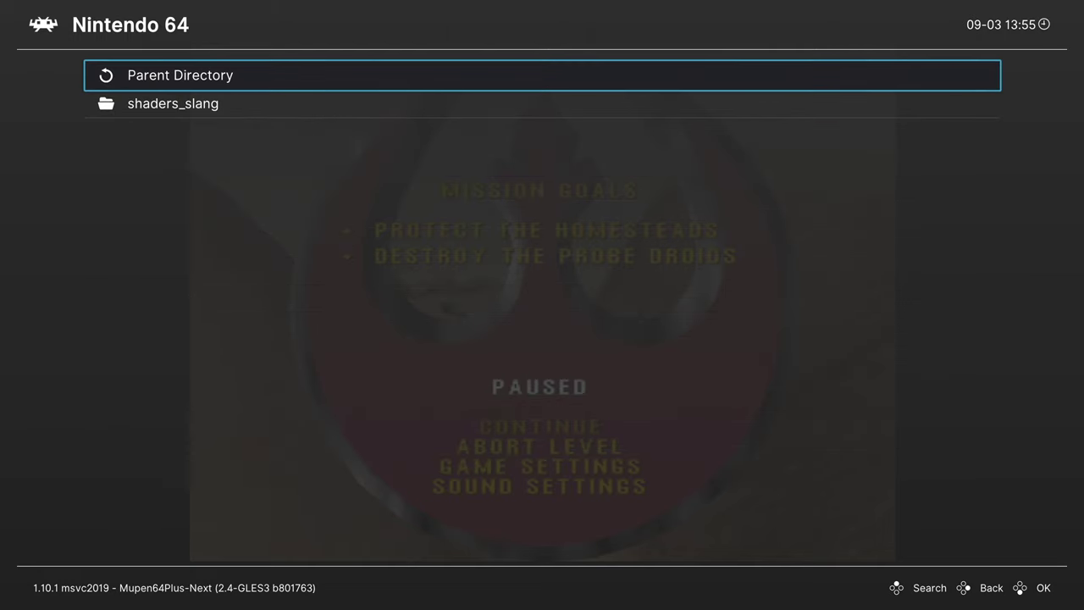
key("Down")
key("Return")
key("Down")
key("Down")
key("Down")
key("Down")
key("Down")
key("Down")
key("Return")
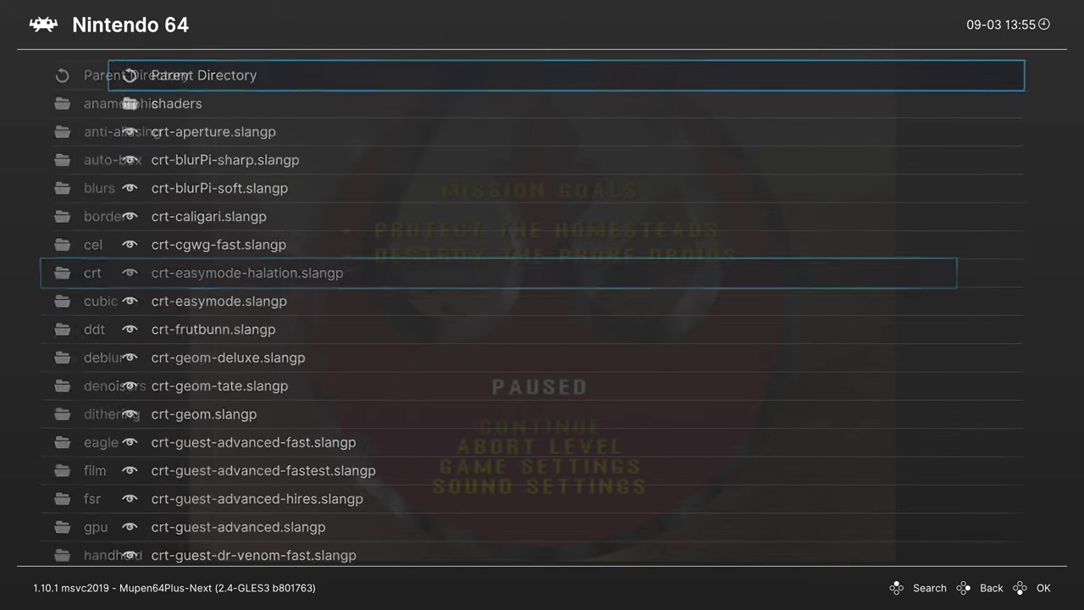
Step: Load a crt-royale shader preset and return to the game to see its effect
key("Down")
key("Down")
key("Down")
key("Down")
key("Down")
key("Down")
key("Down")
key("Down")
key("Down")
key("Down")
key("Down")
key("Down")
key("Down")
key("Down")
key("Down")
key("Down")
key("Down")
key("Down")
key("Down")
key("Down")
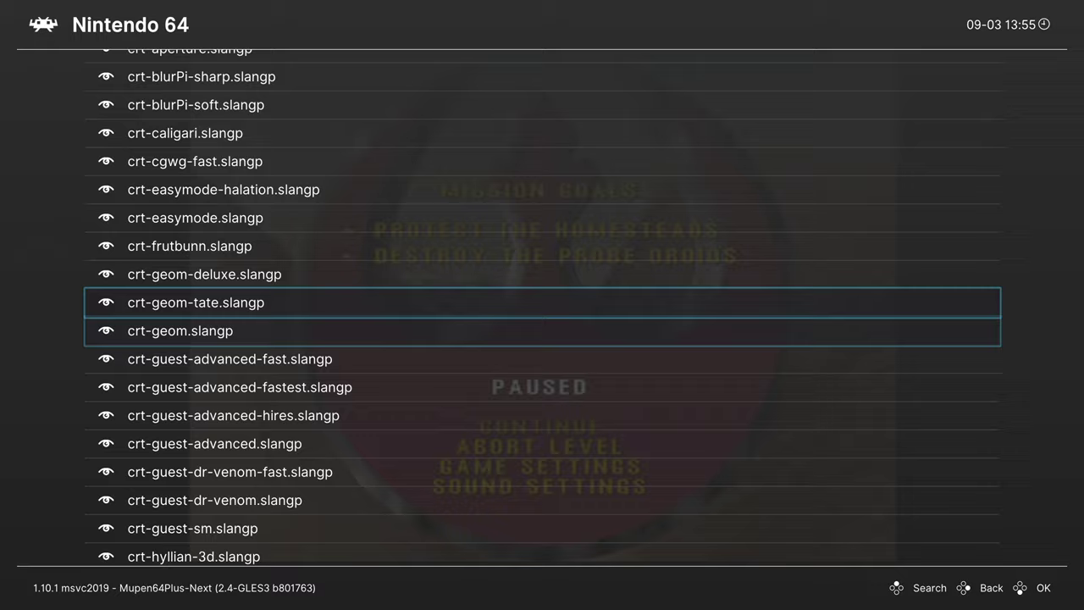
key("Down")
key("Down")
key("Down")
key("Down")
key("Down")
key("Down")
key("Down")
key("Down")
key("Down")
key("Down")
key("Down")
key("Down")
key("Down")
key("Down")
key("Down")
key("Down")
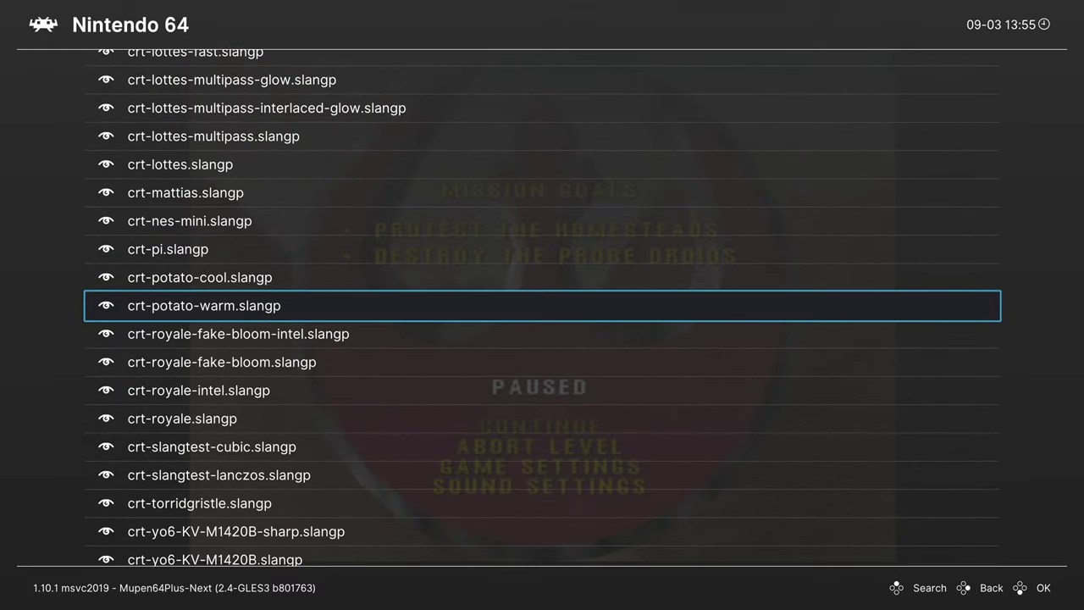
key("Up")
key("Down")
key("Down")
key("Down")
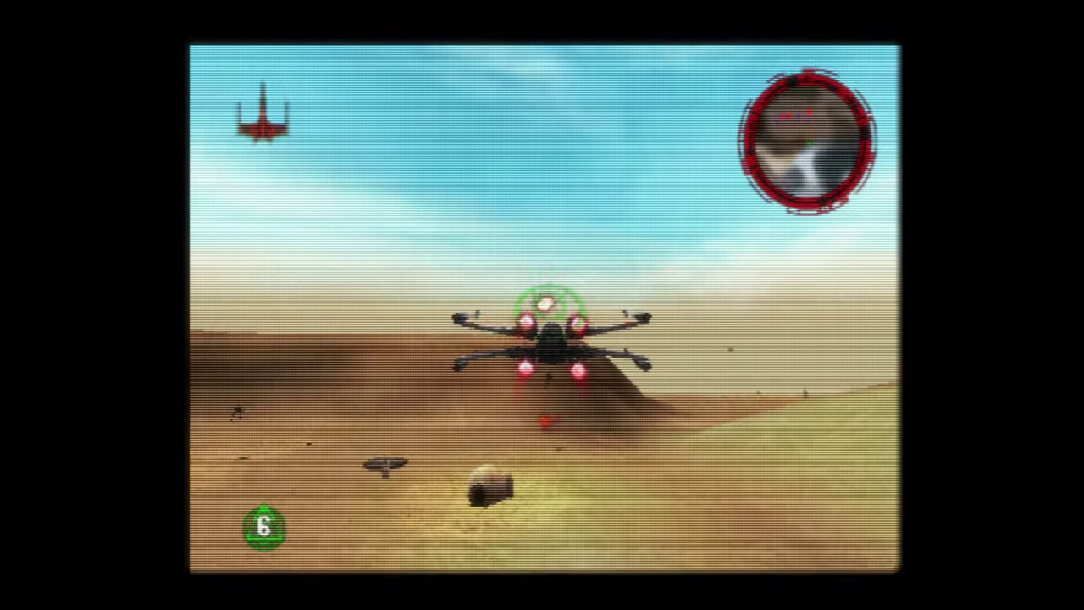
Step: Save the current shader settings as the core preset and resume the game
key("F1")
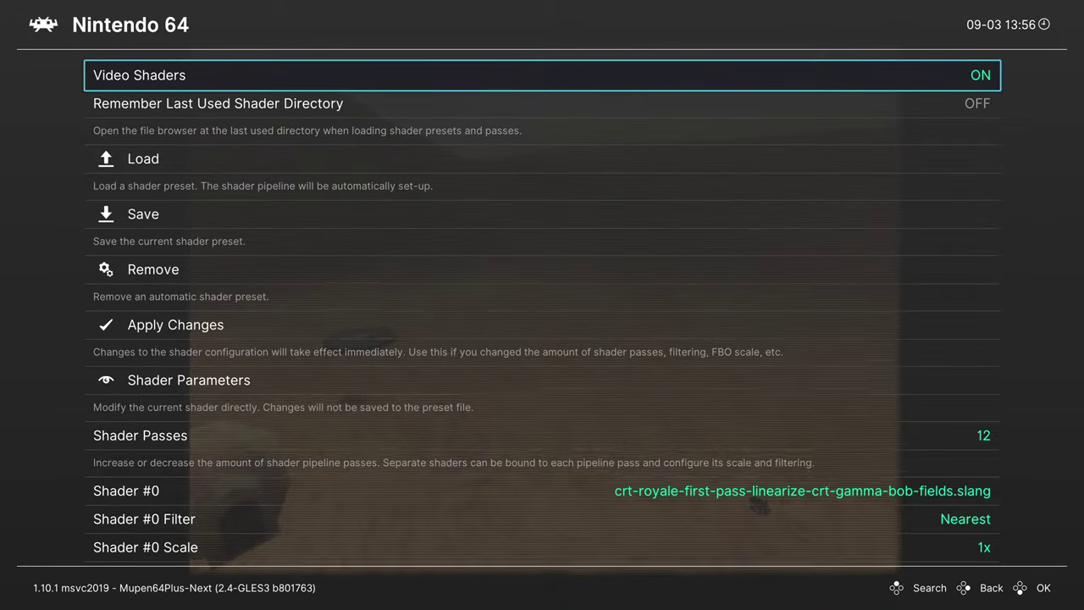
key("Down")
key("Down")
key("Down")
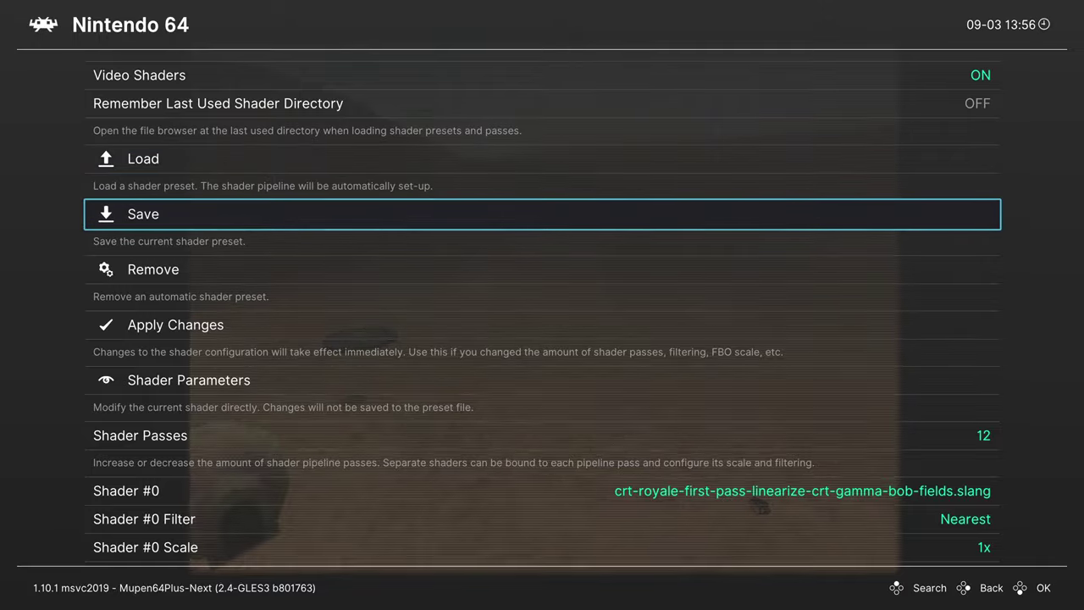
key("Return")
key("Down")
key("Down")
key("Down")
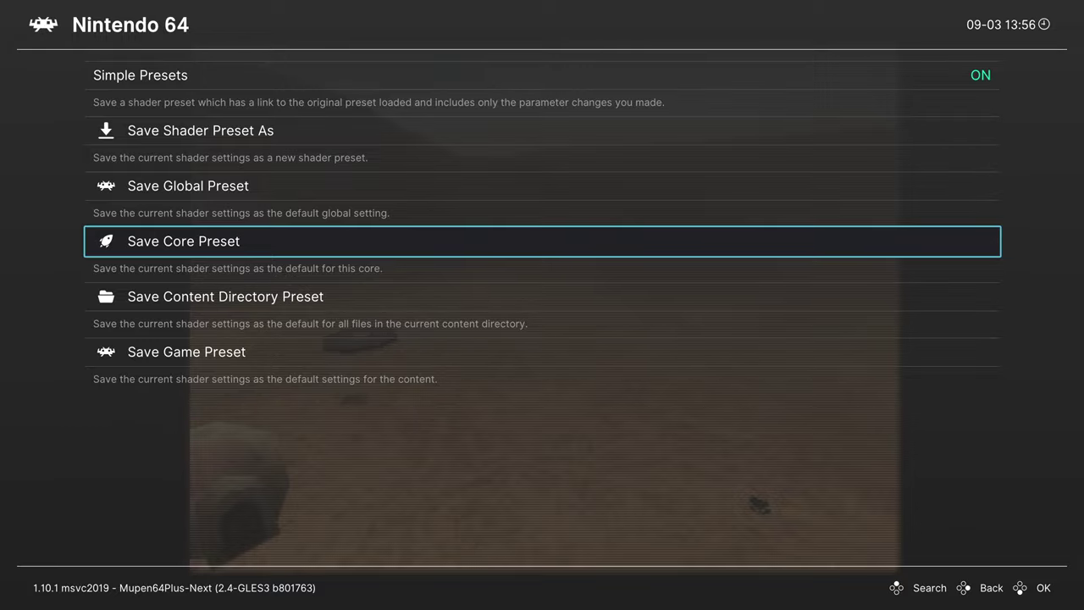
key("Return")
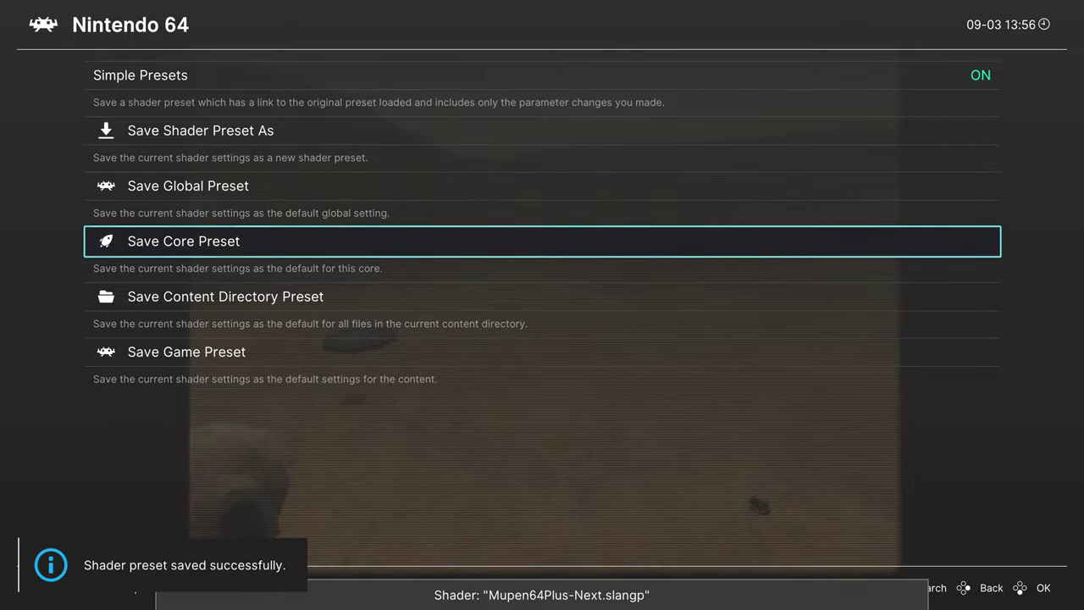
key("F1")
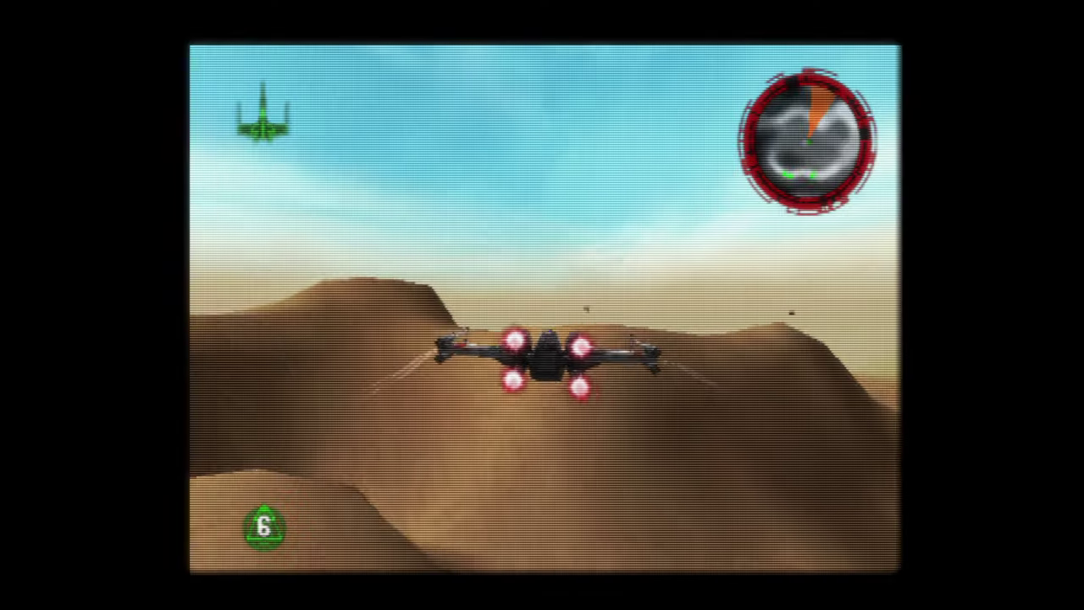